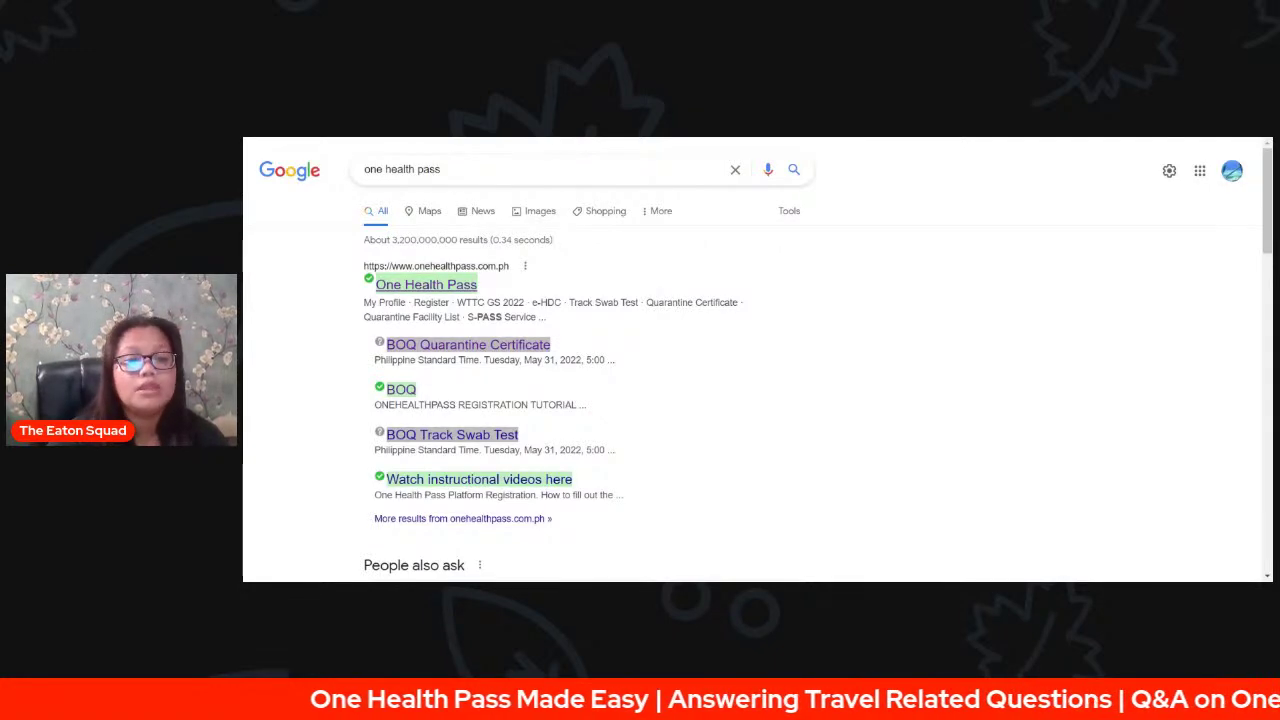
# - Open the onehealthpass.com.ph result from the Google search results
pyautogui.click(438, 288)
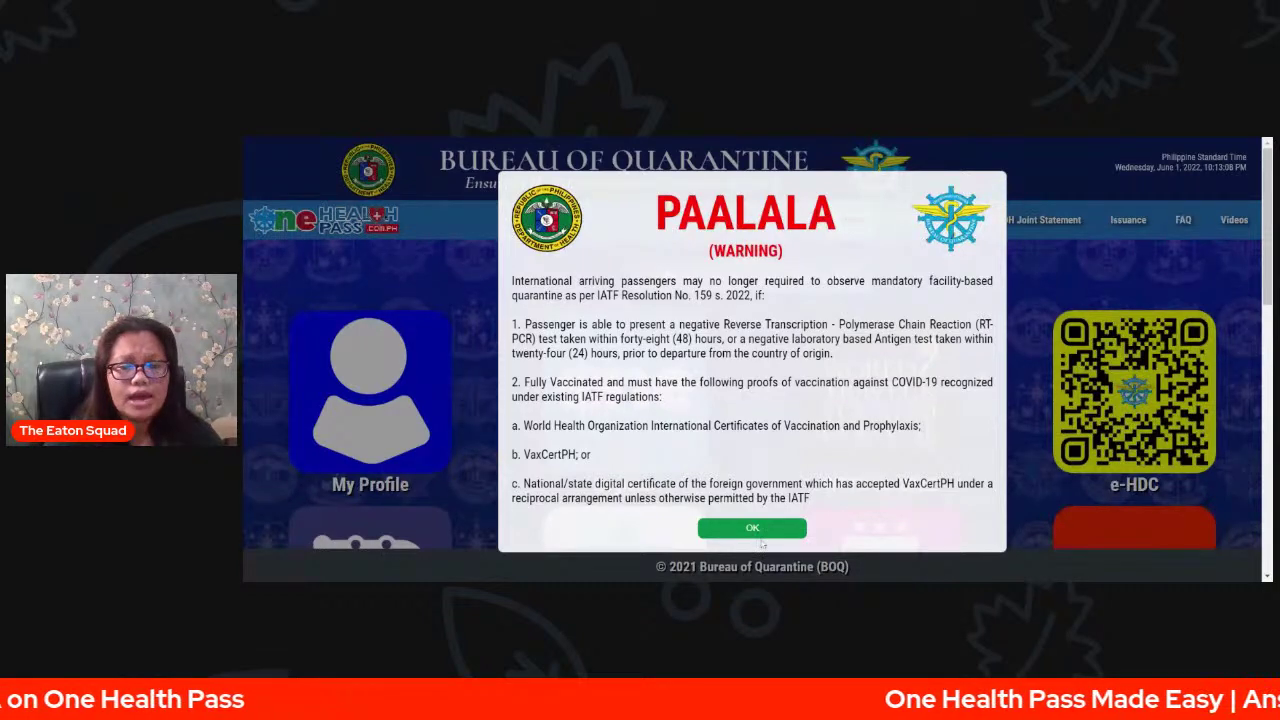
# - Dismiss both PAALALA warnings and close the Monkeypox advisory with DONE & CLOSE
pyautogui.click(753, 529)
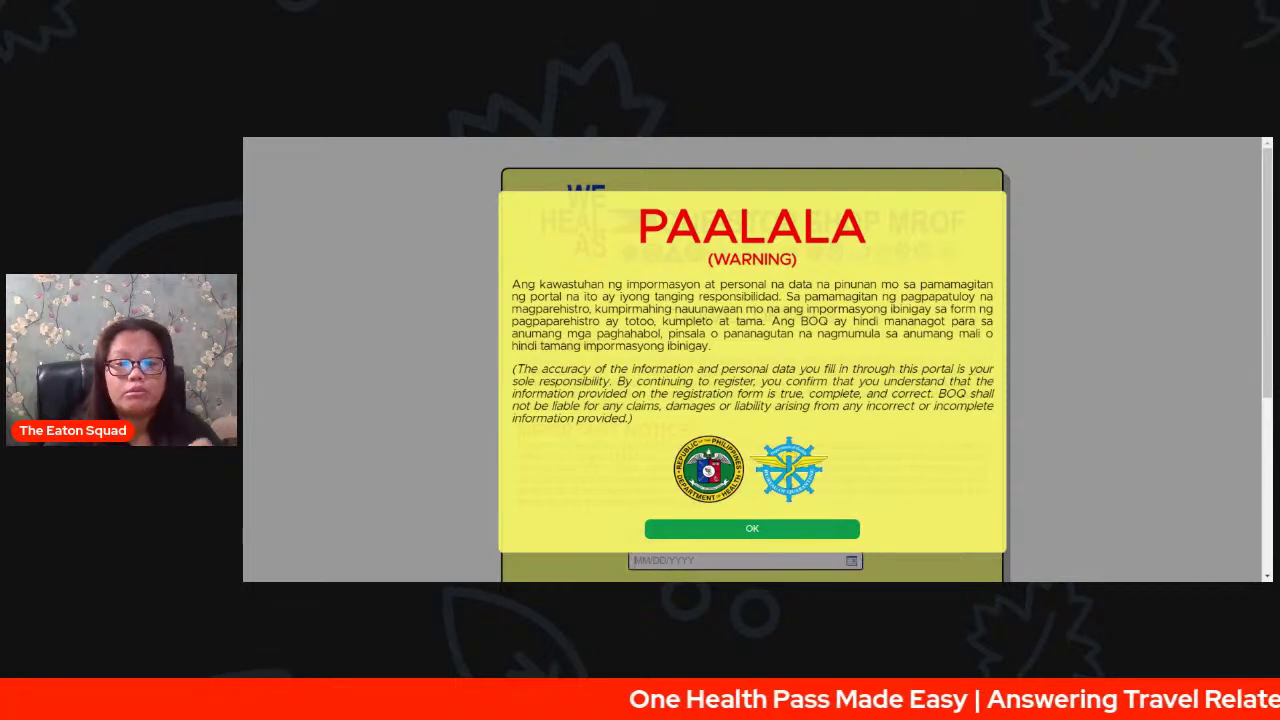
pyautogui.click(778, 532)
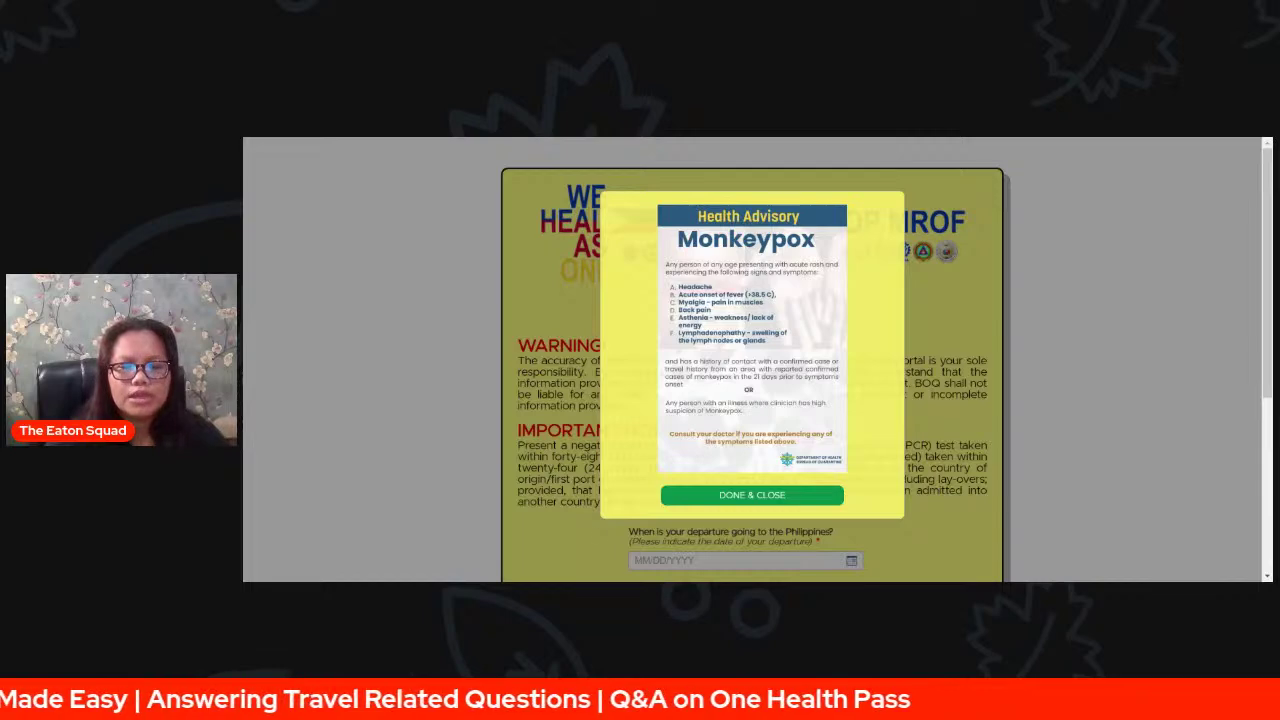
pyautogui.click(752, 496)
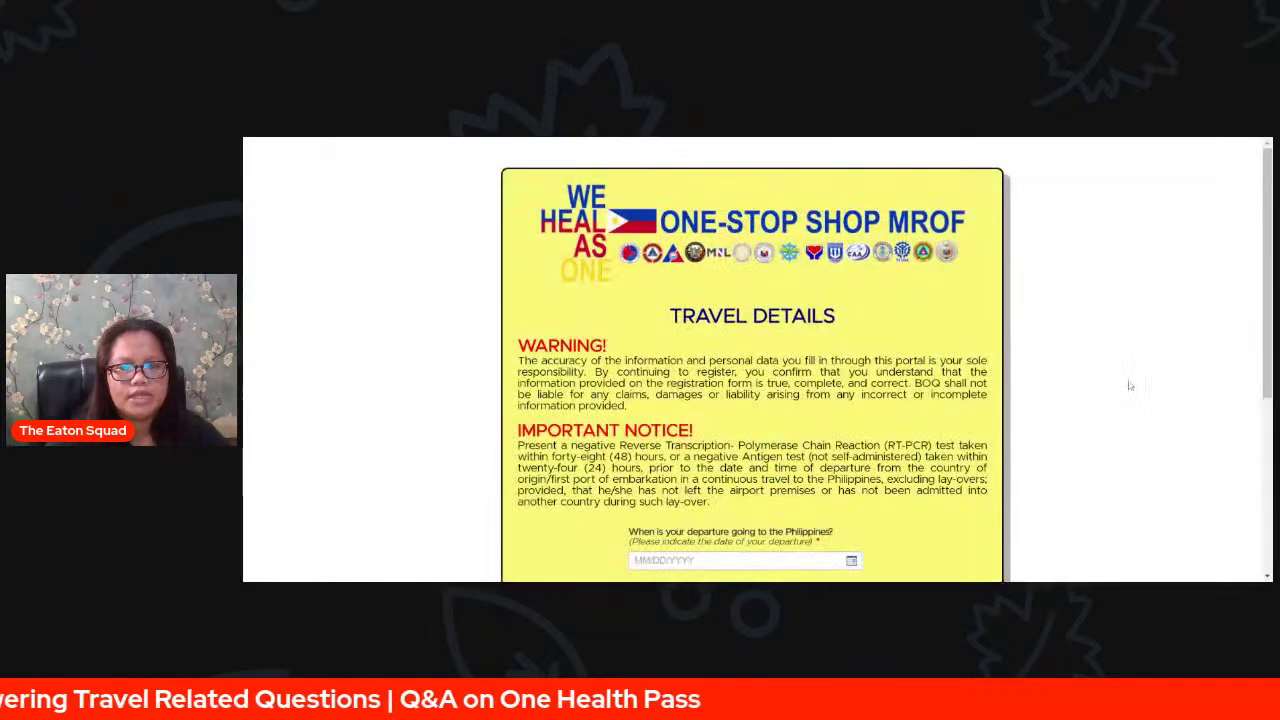
pyautogui.scroll(-2, 1127, 392)
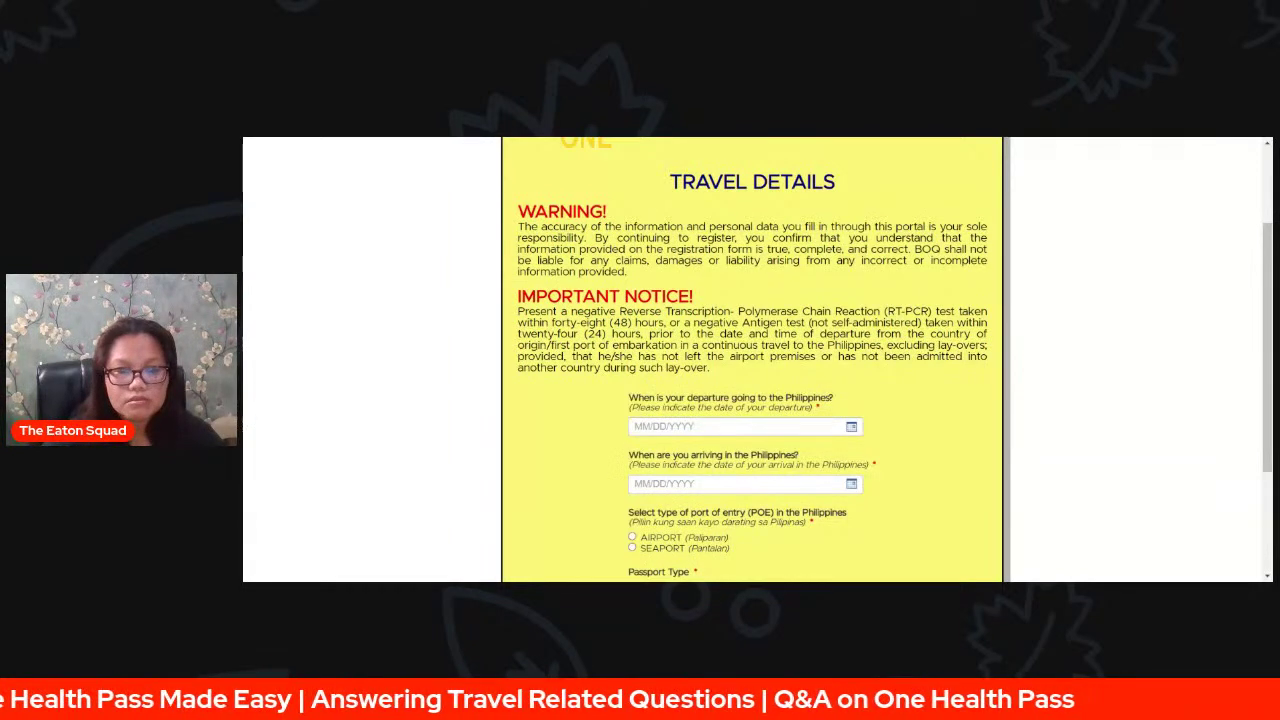
pyautogui.scroll(-2, 1127, 392)
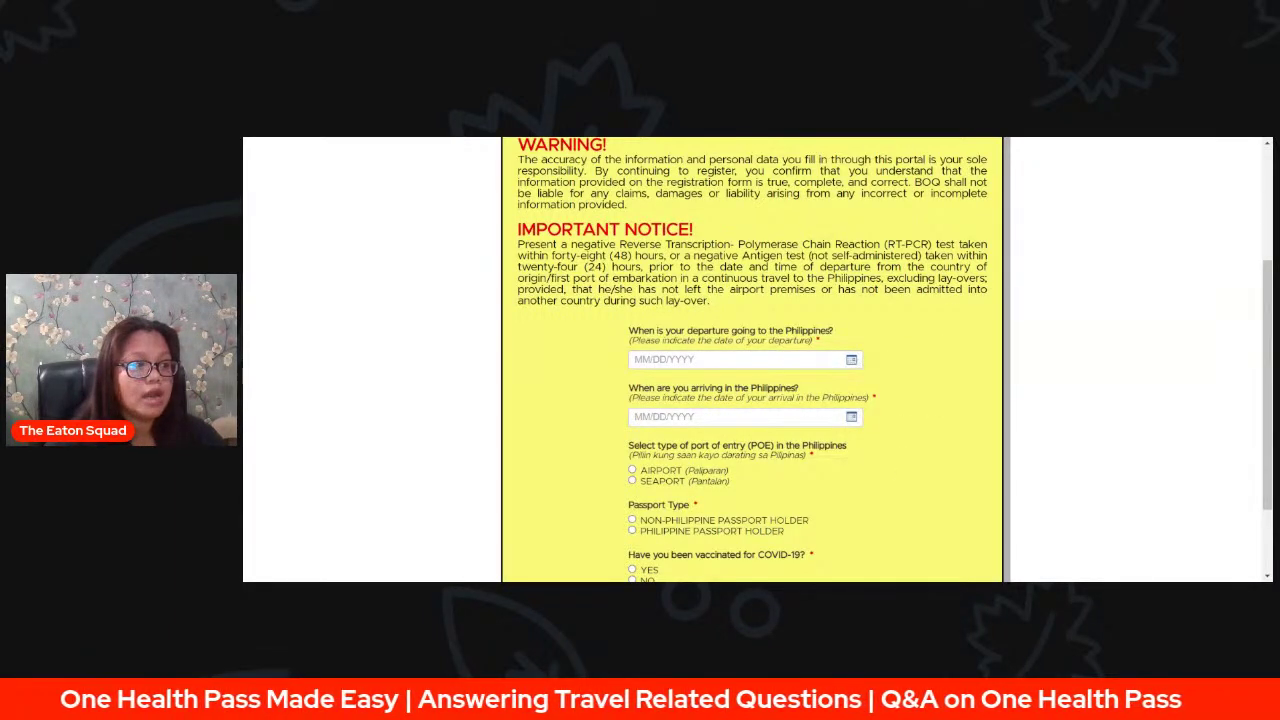
# - Pick June 2, 2022 as departure and June 6, 2022 as arrival from the calendars
pyautogui.click(853, 361)
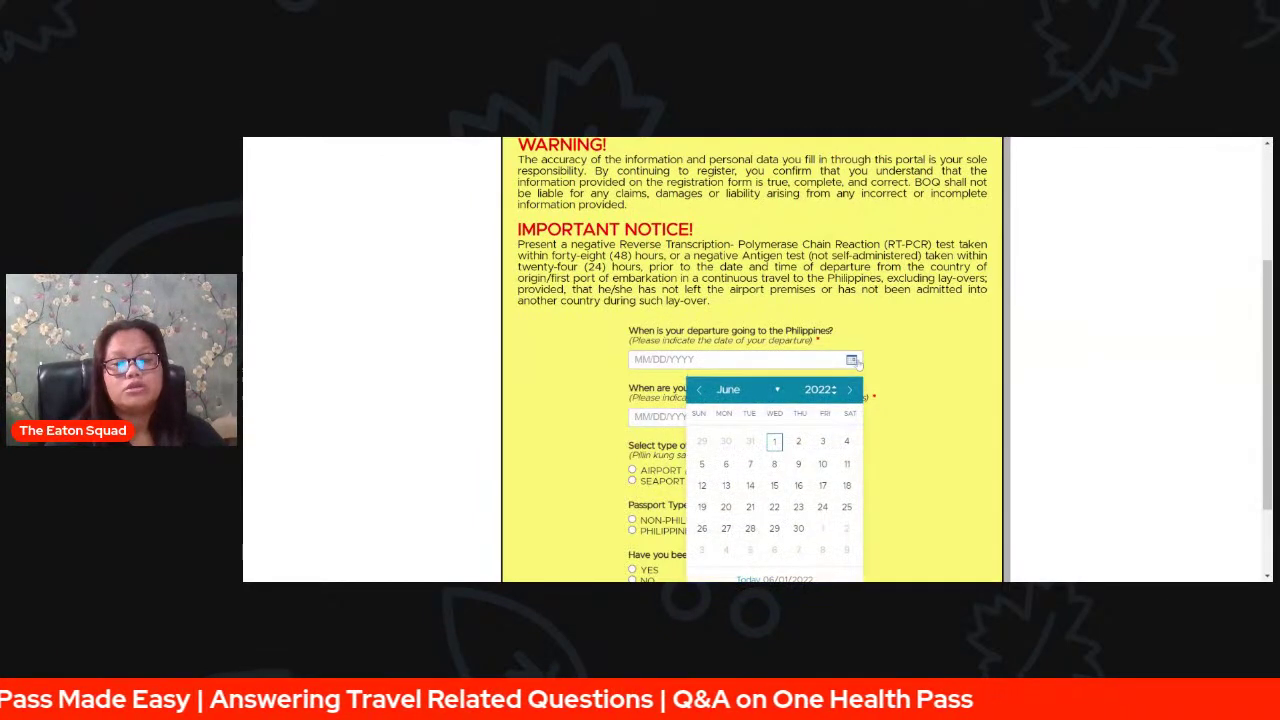
pyautogui.scroll(-1, 983, 404)
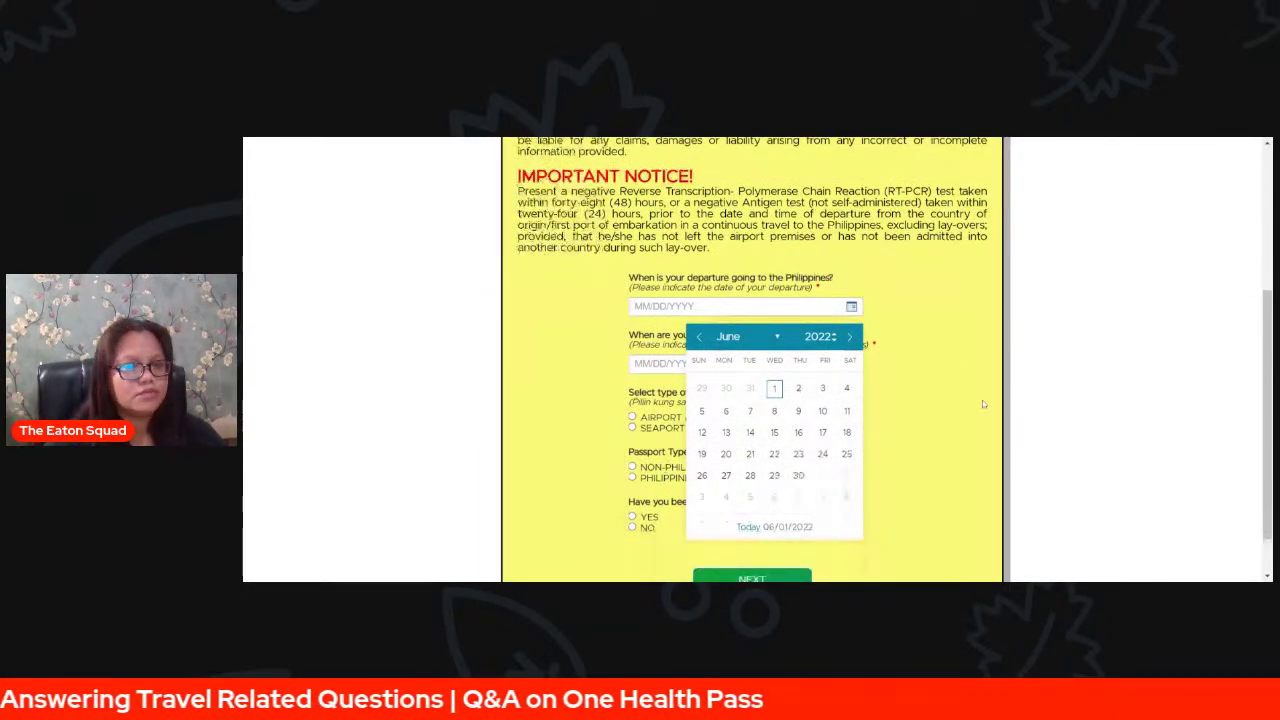
pyautogui.scroll(-1, 983, 404)
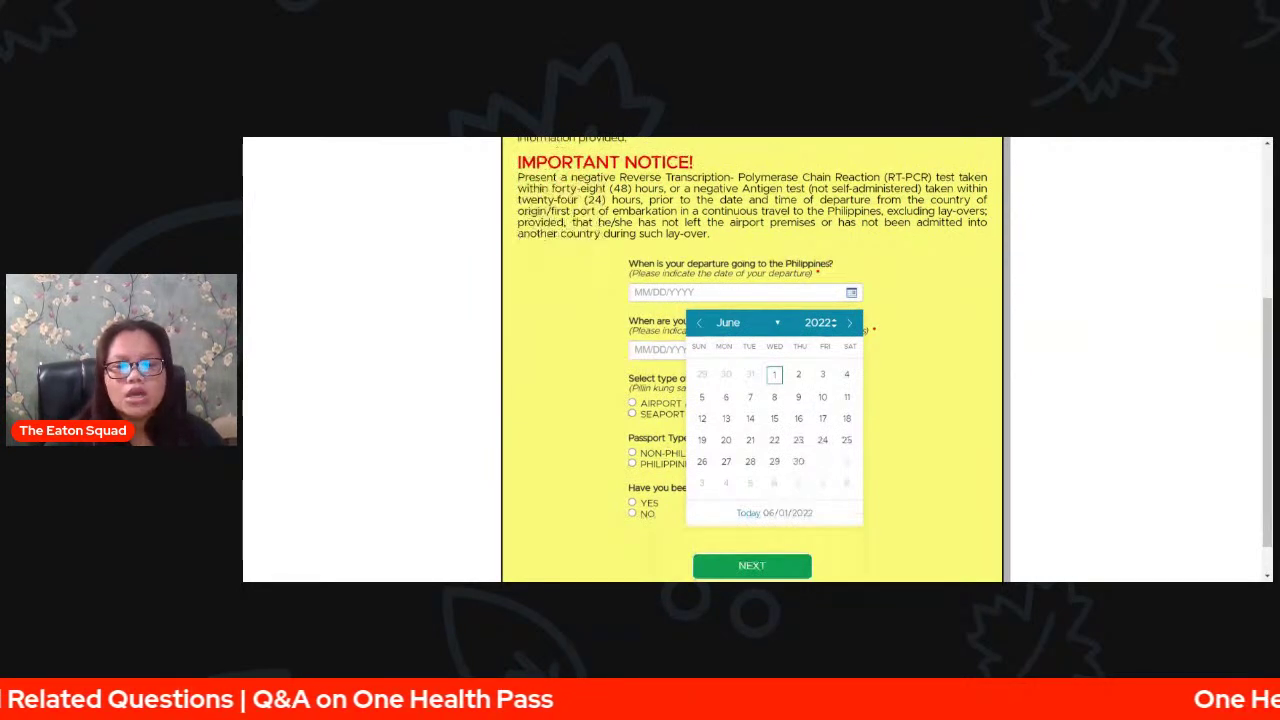
pyautogui.click(798, 374)
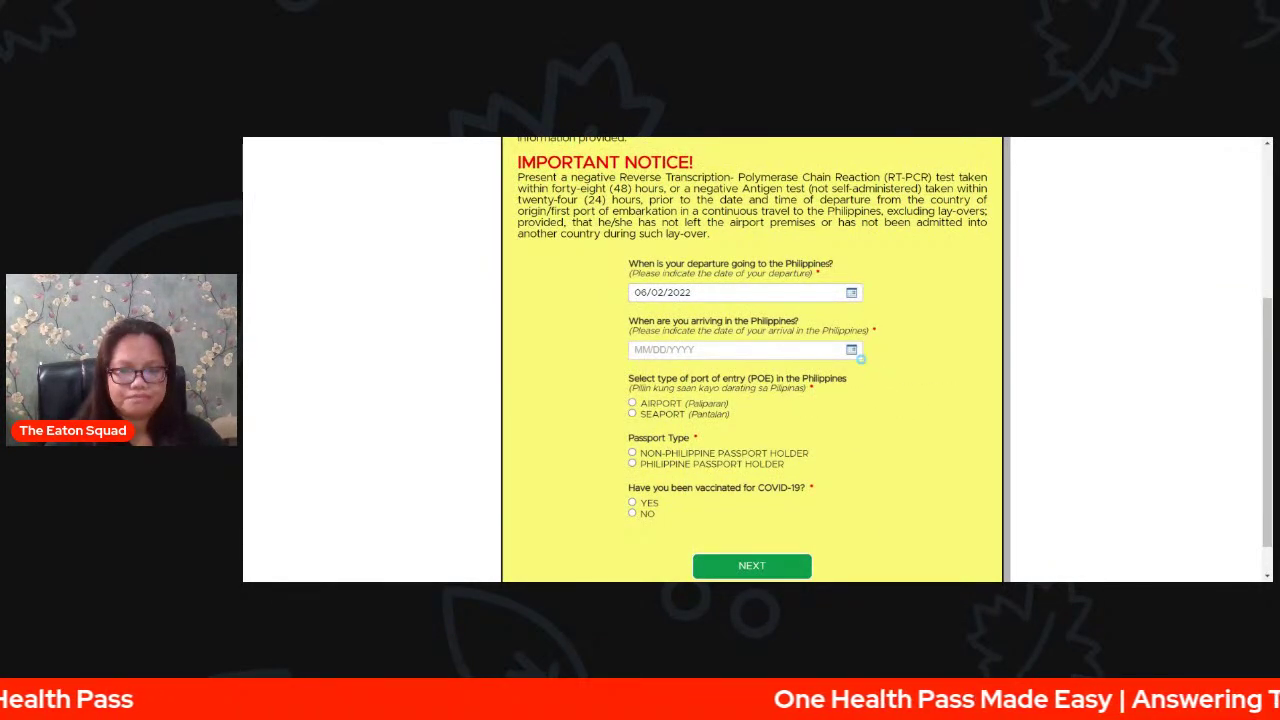
pyautogui.click(853, 352)
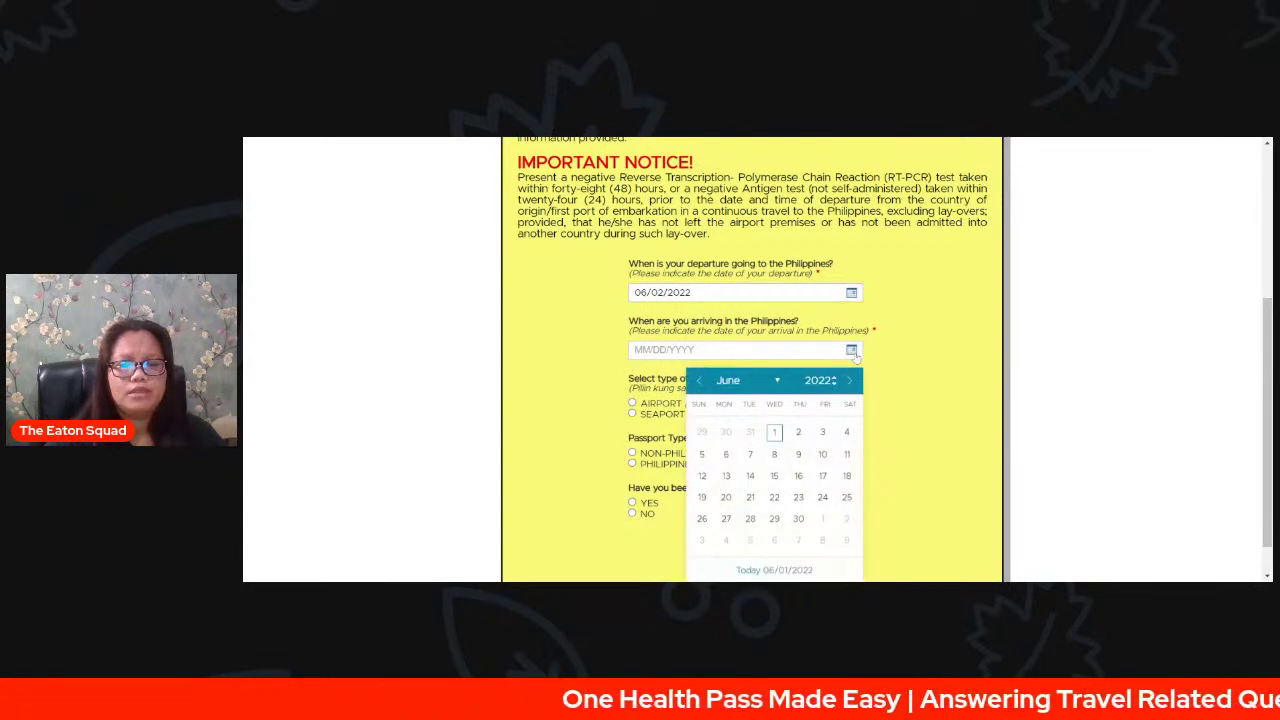
pyautogui.click(726, 455)
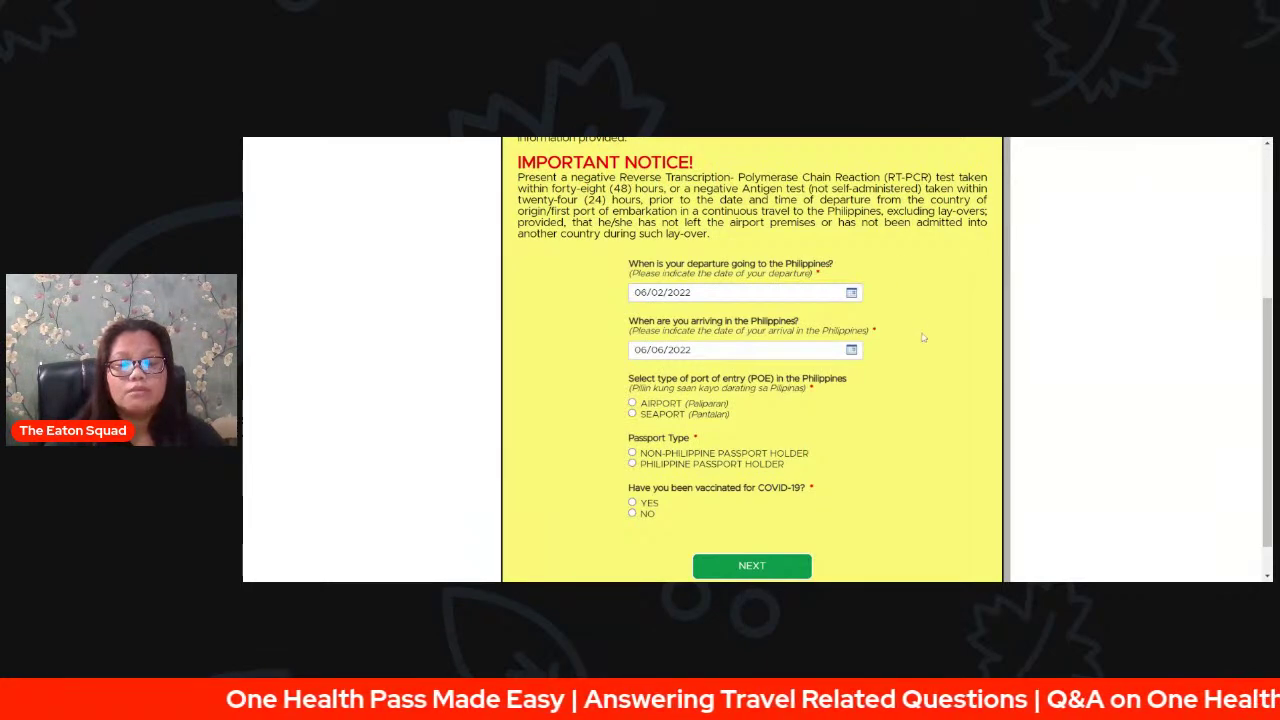
# - Choose AIRPORT entry at NAIA T2(TERMINAL 2) and mark the traveler as AIRCRAFT PASSENGER
pyautogui.scroll(-1, 928, 343)
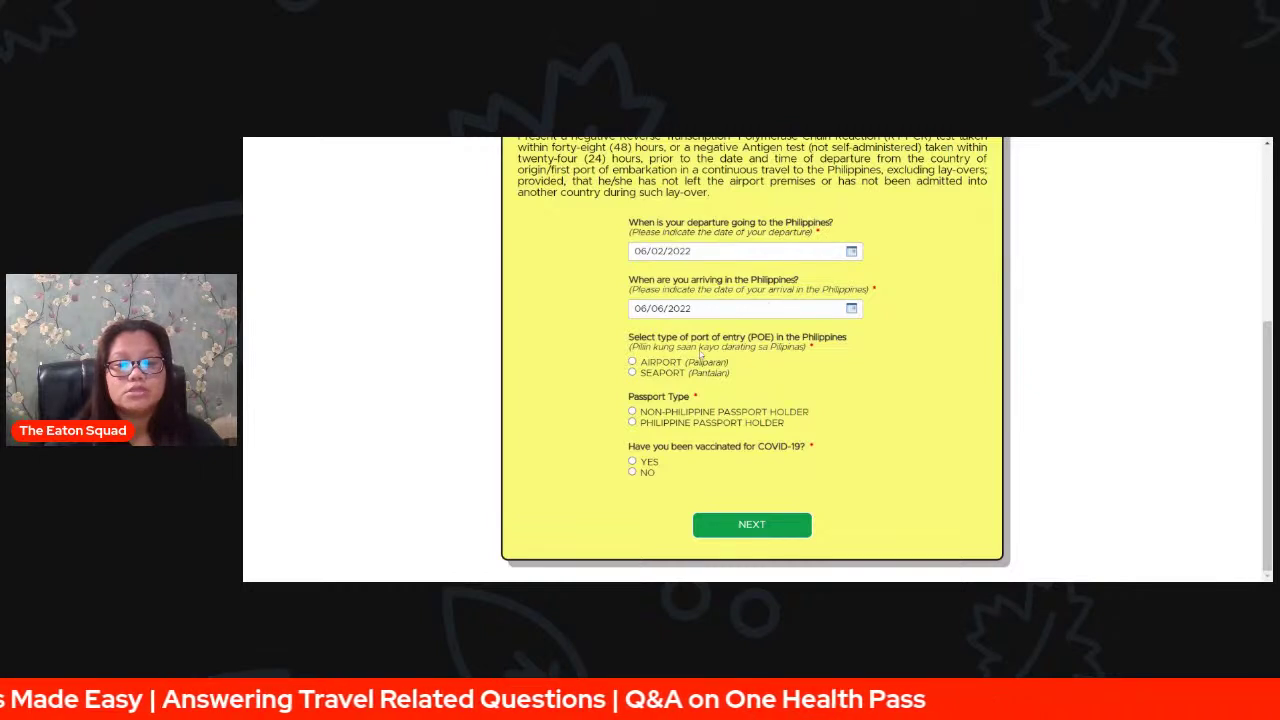
pyautogui.click(632, 362)
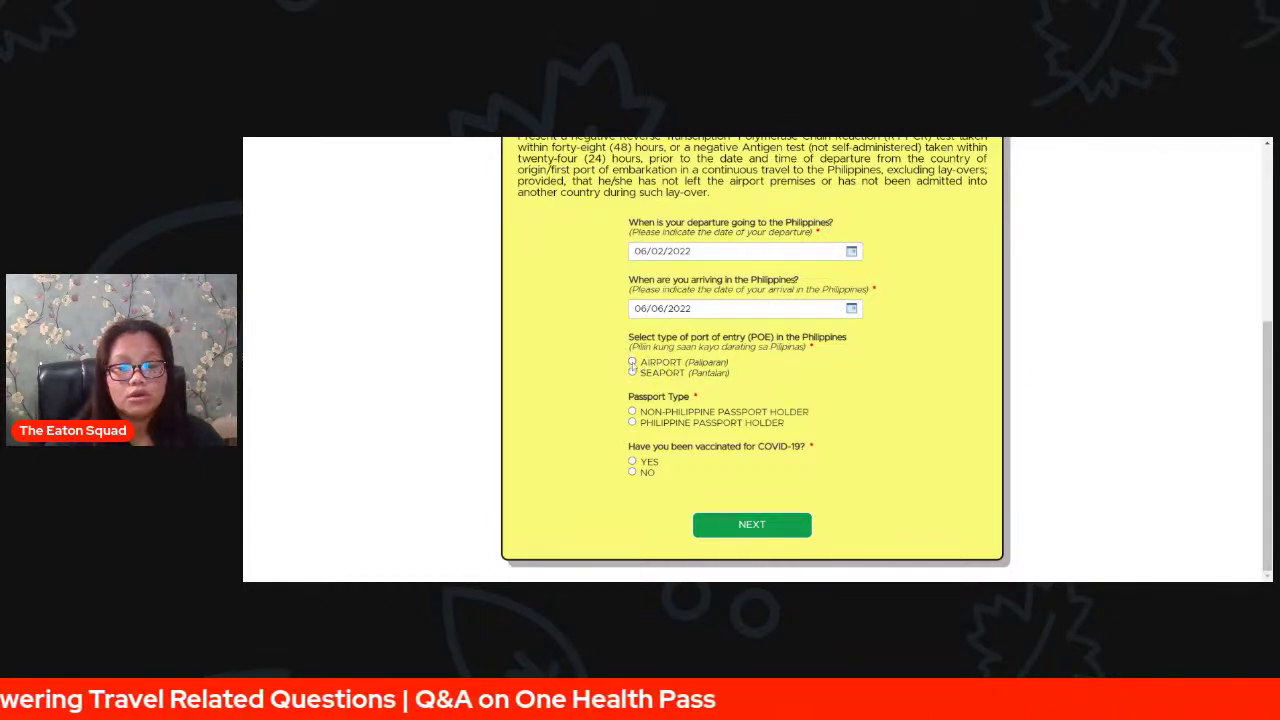
pyautogui.scroll(-1, 931, 371)
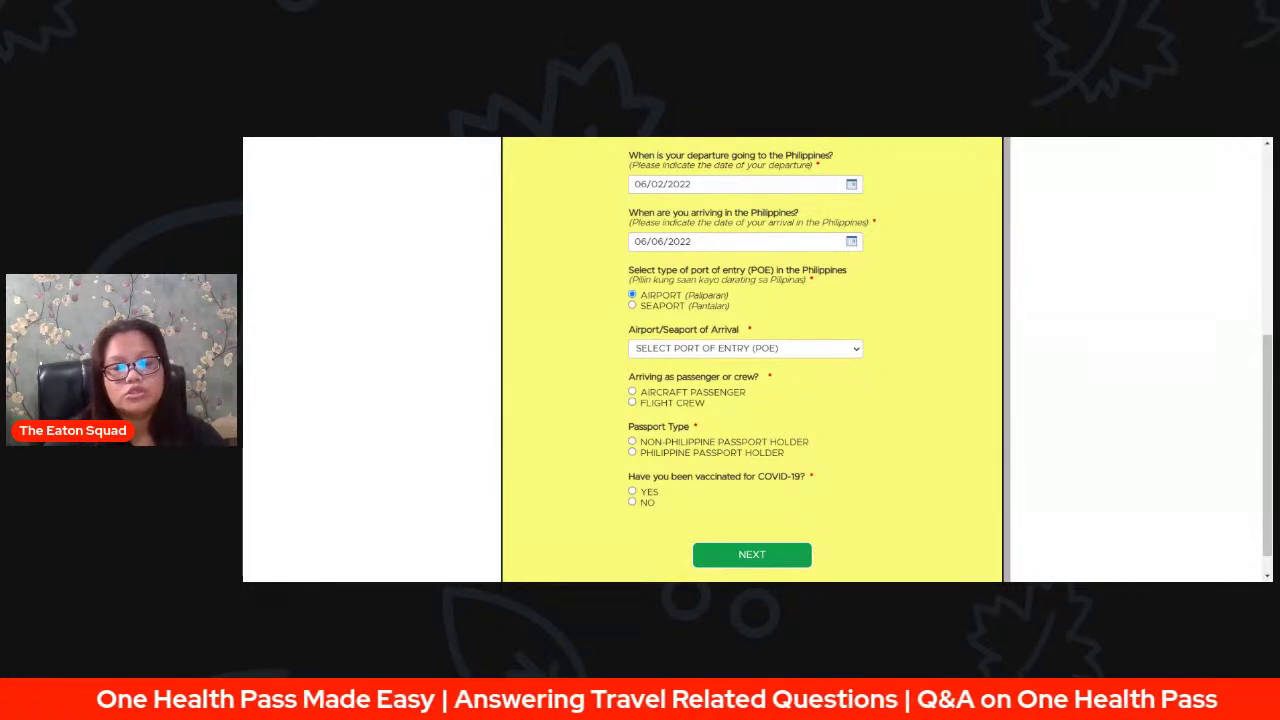
pyautogui.click(745, 348)
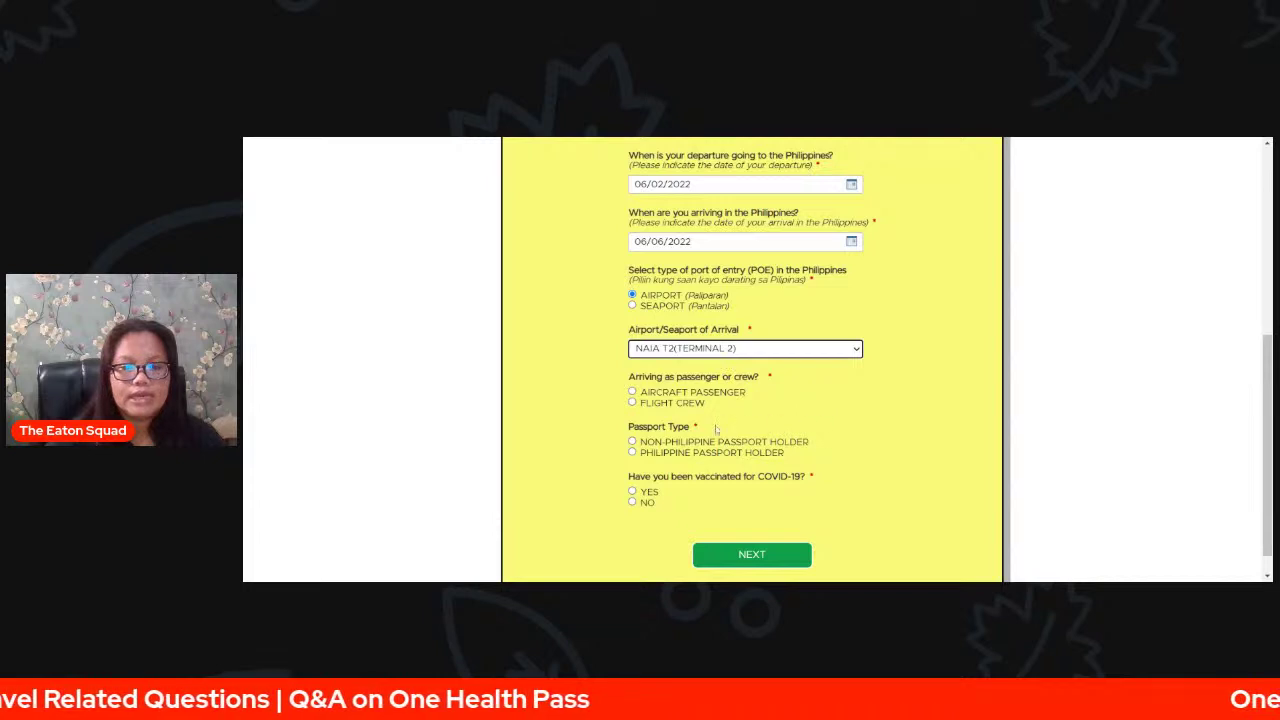
pyautogui.click(632, 392)
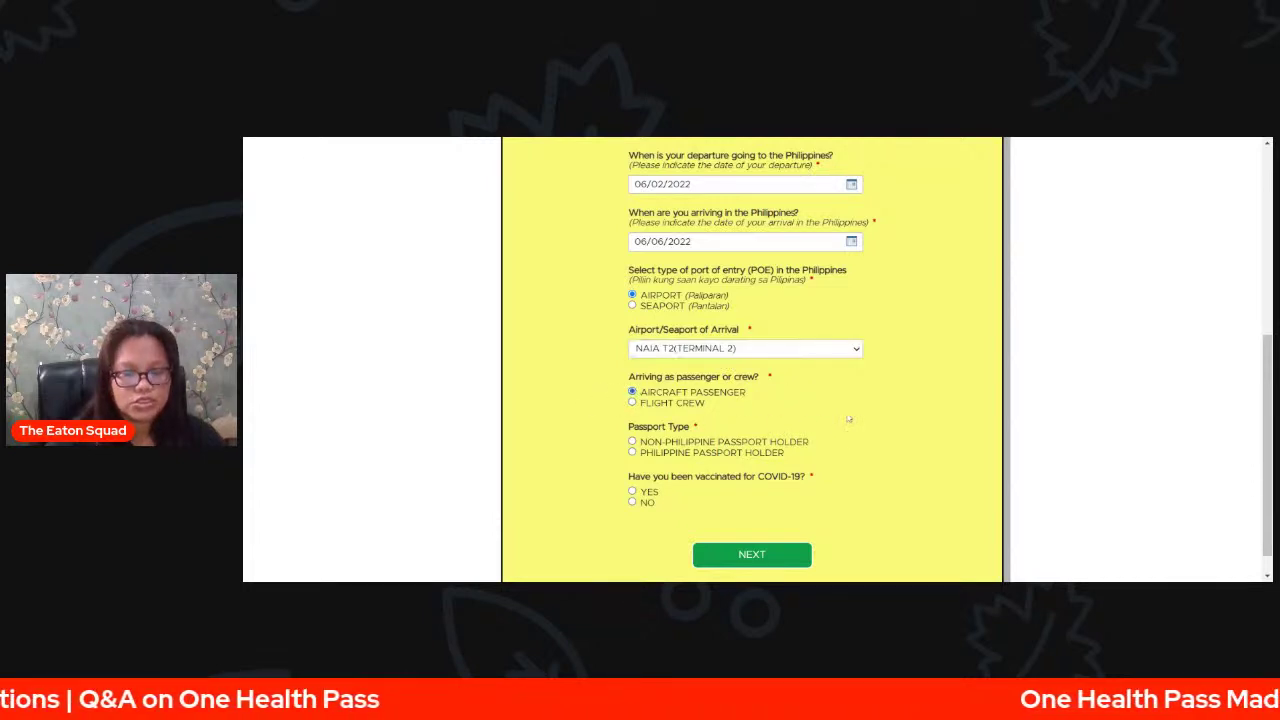
pyautogui.scroll(-1, 850, 419)
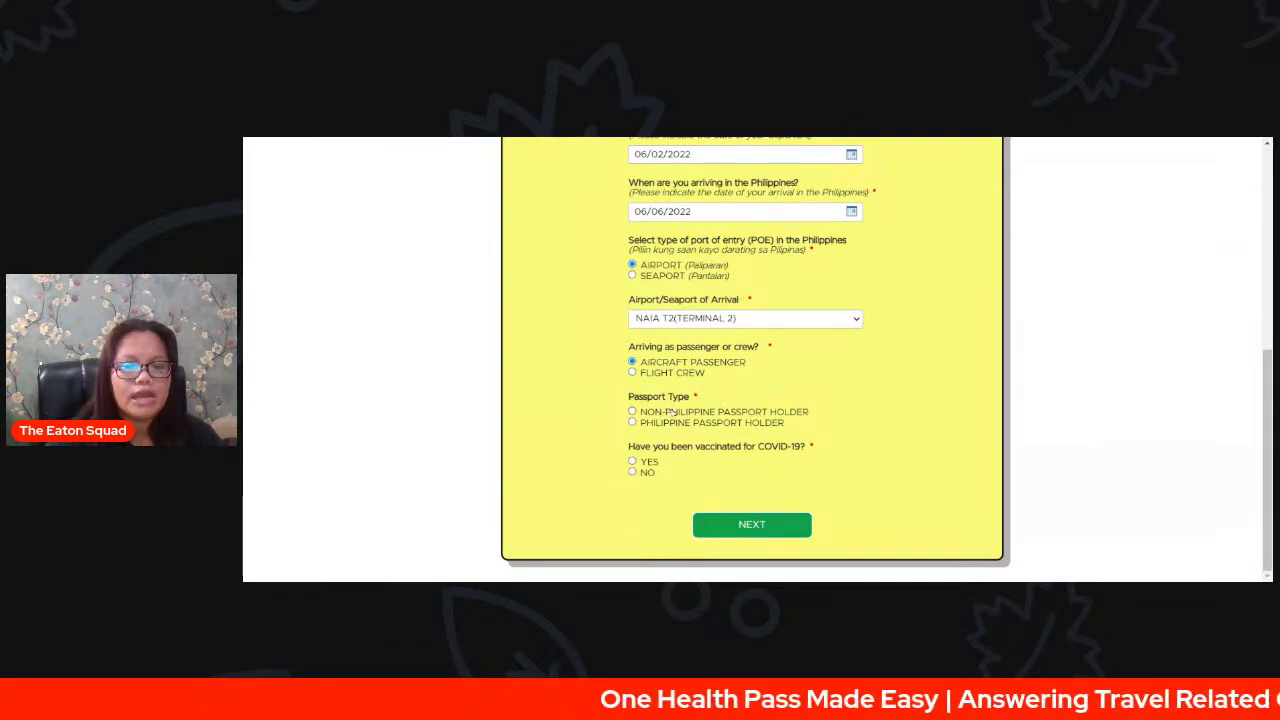
# - Settle on non-Philippine passport holder, former Philippine national, and vaccinated YES for COVID-19
pyautogui.click(632, 411)
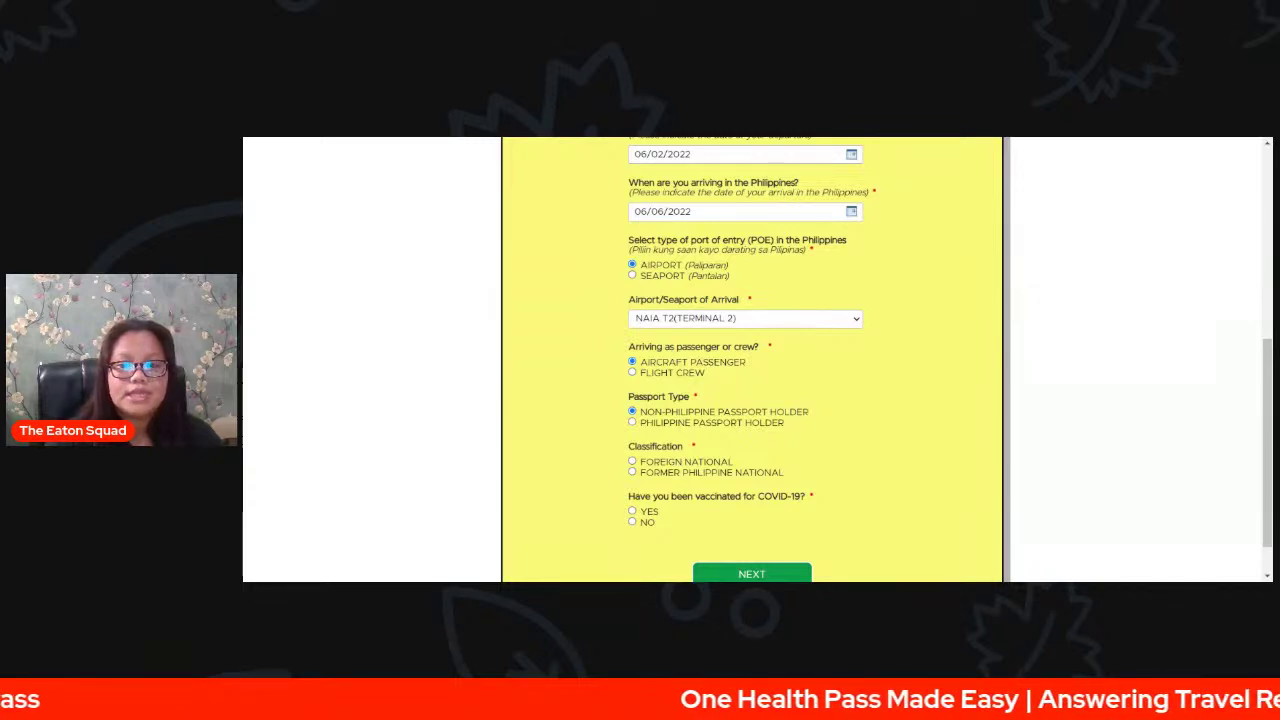
pyautogui.click(632, 423)
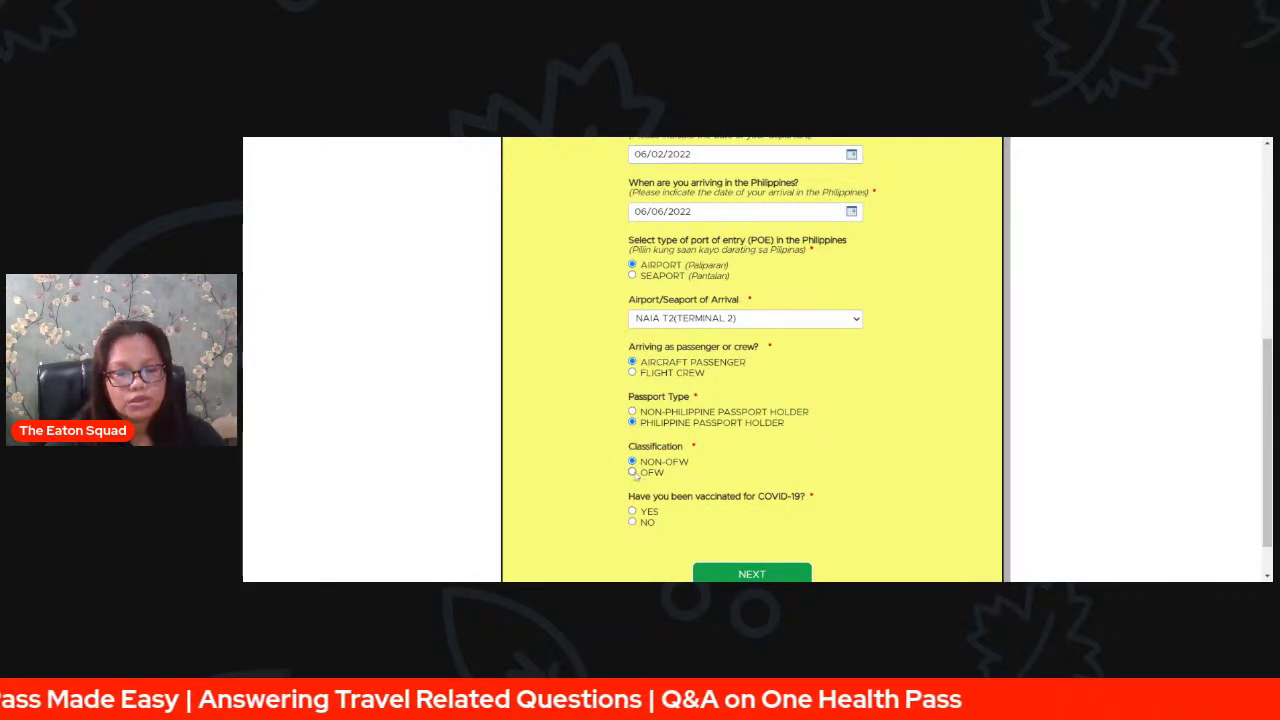
pyautogui.click(632, 472)
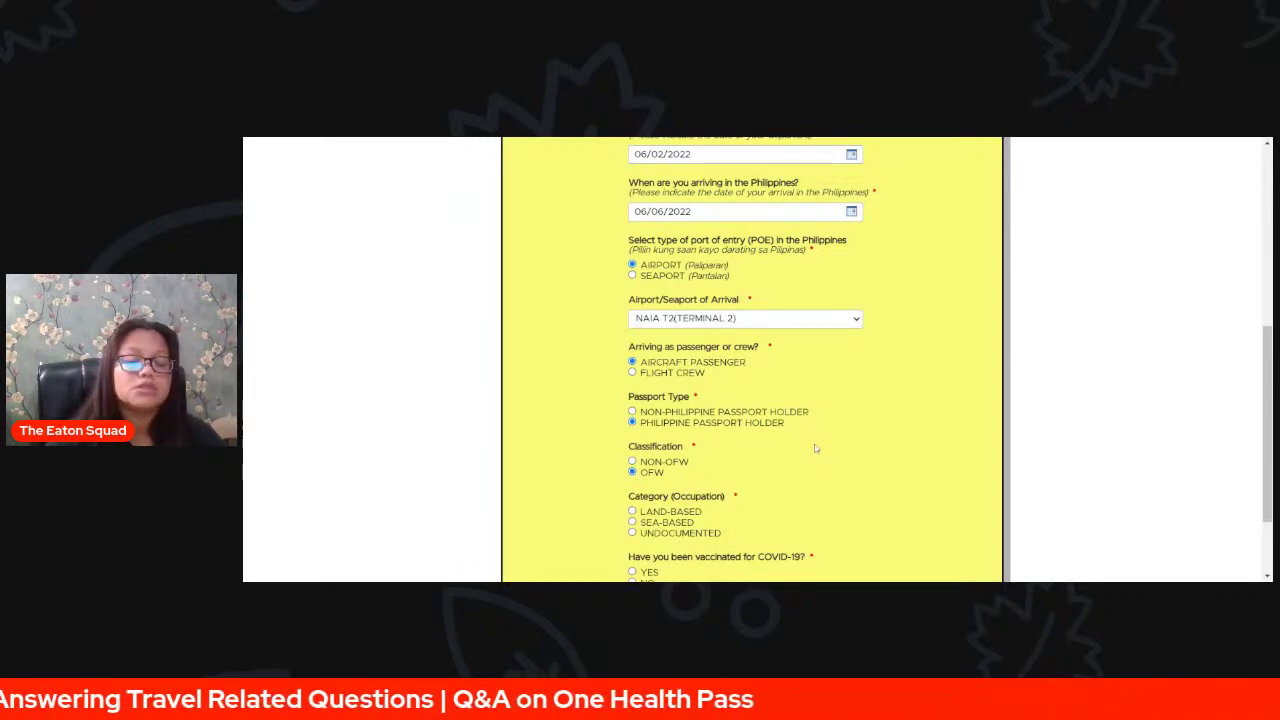
pyautogui.click(632, 461)
pyautogui.scroll(-1, 1007, 452)
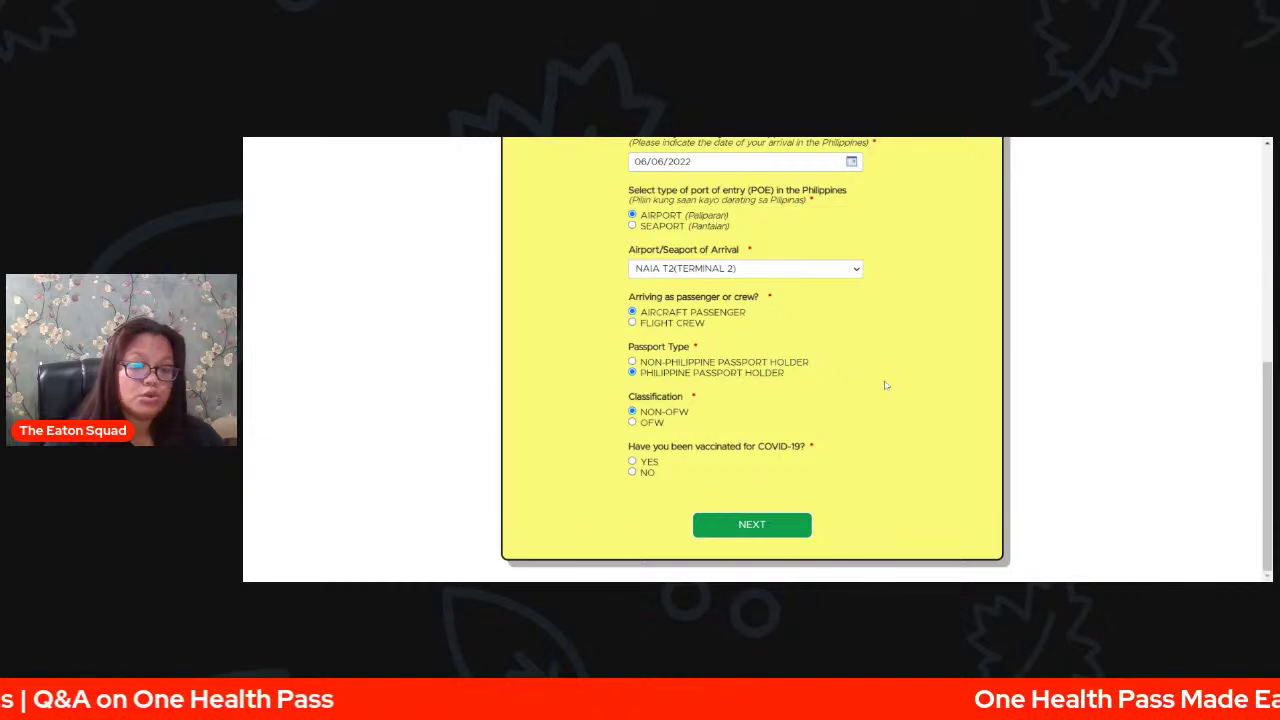
pyautogui.click(632, 422)
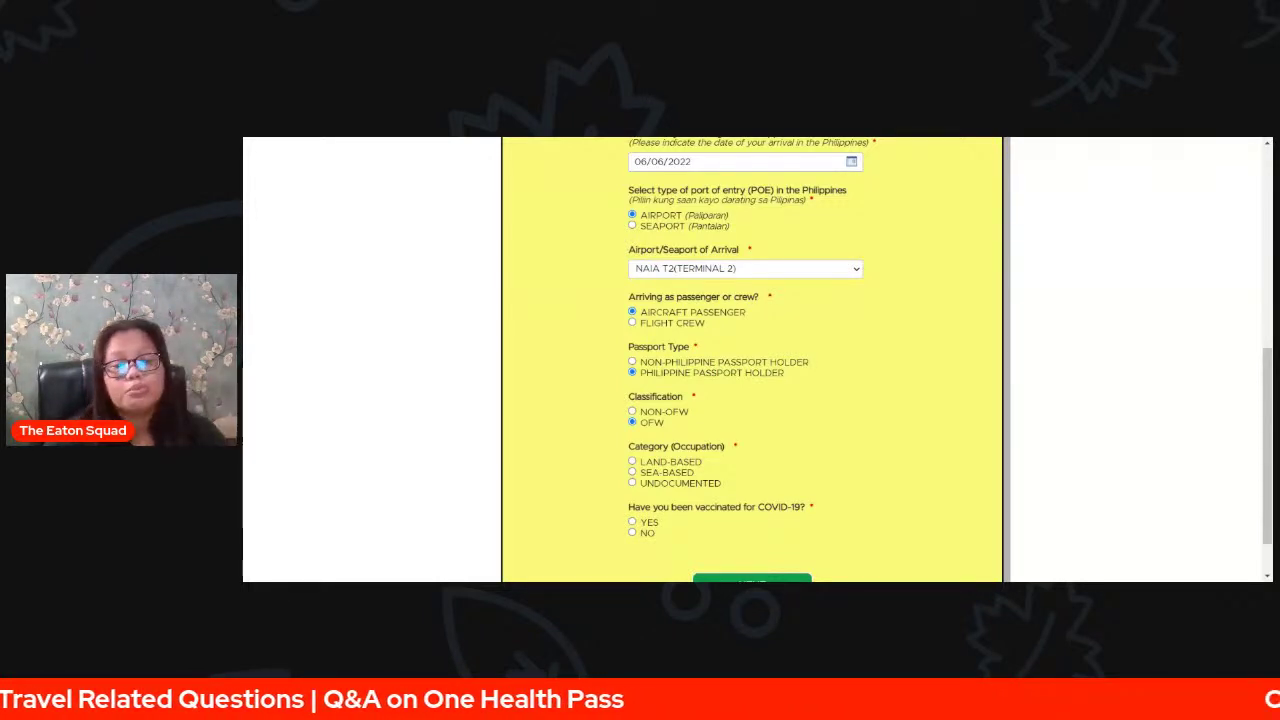
pyautogui.click(645, 363)
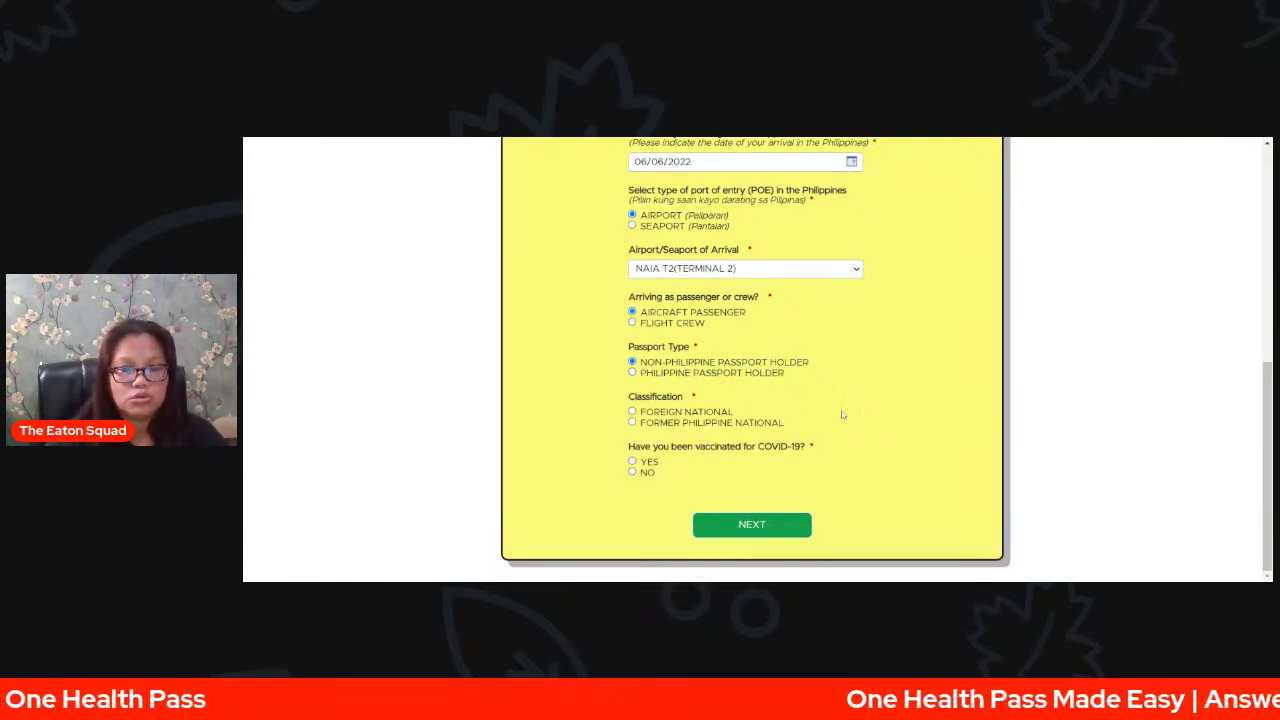
pyautogui.click(633, 422)
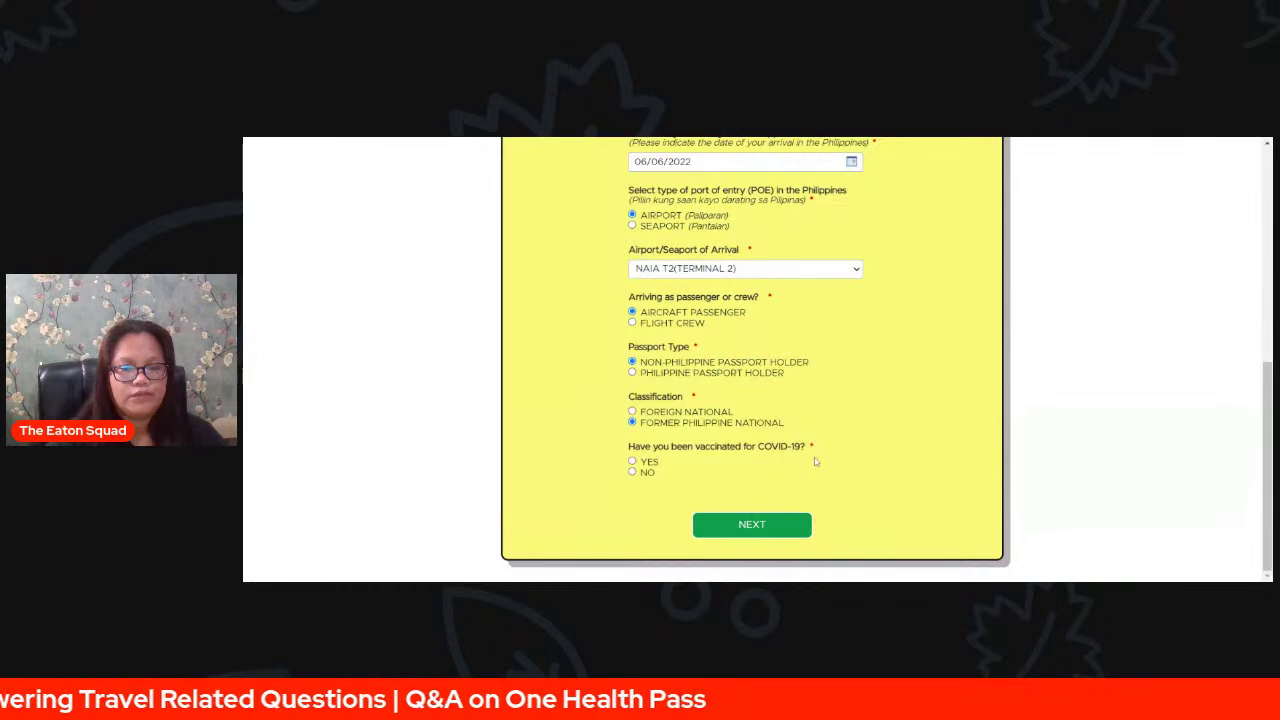
pyautogui.click(640, 465)
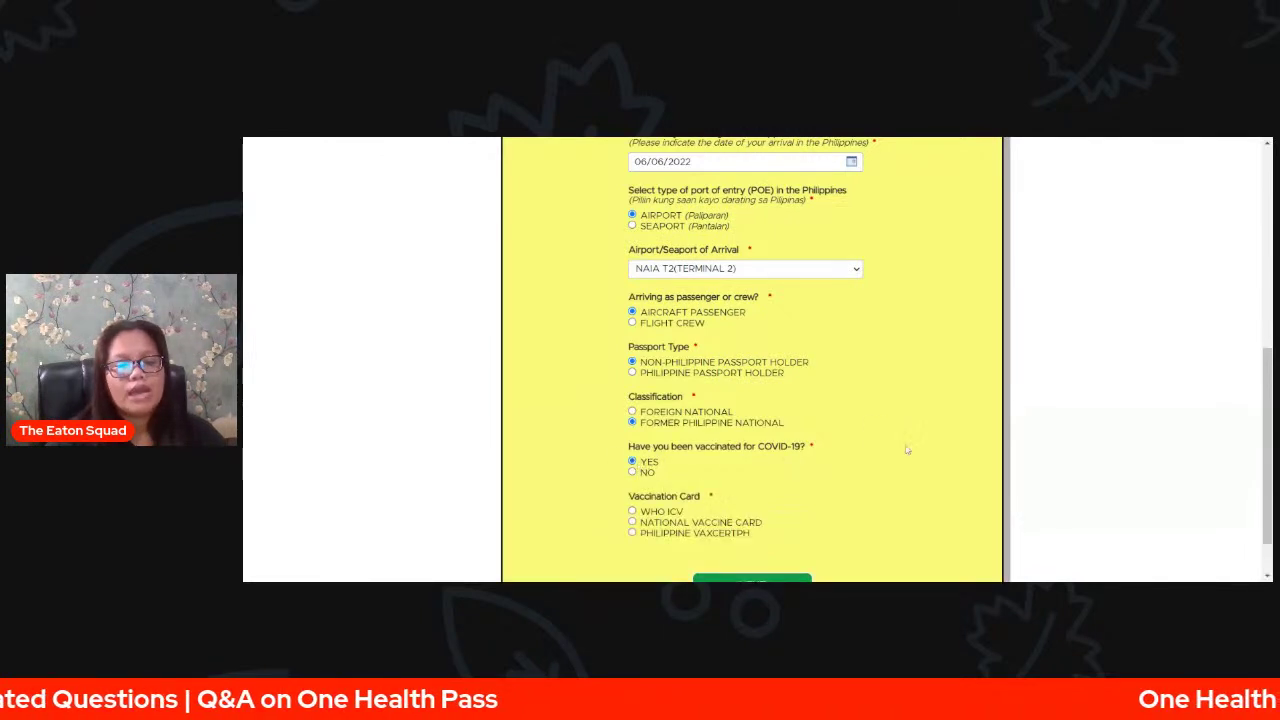
# - Select NATIONAL VACCINE CARD after briefly trying WHO ICV, leaving country vaccinated as ALBANIA
pyautogui.scroll(-1, 907, 450)
pyautogui.scroll(-1, 907, 450)
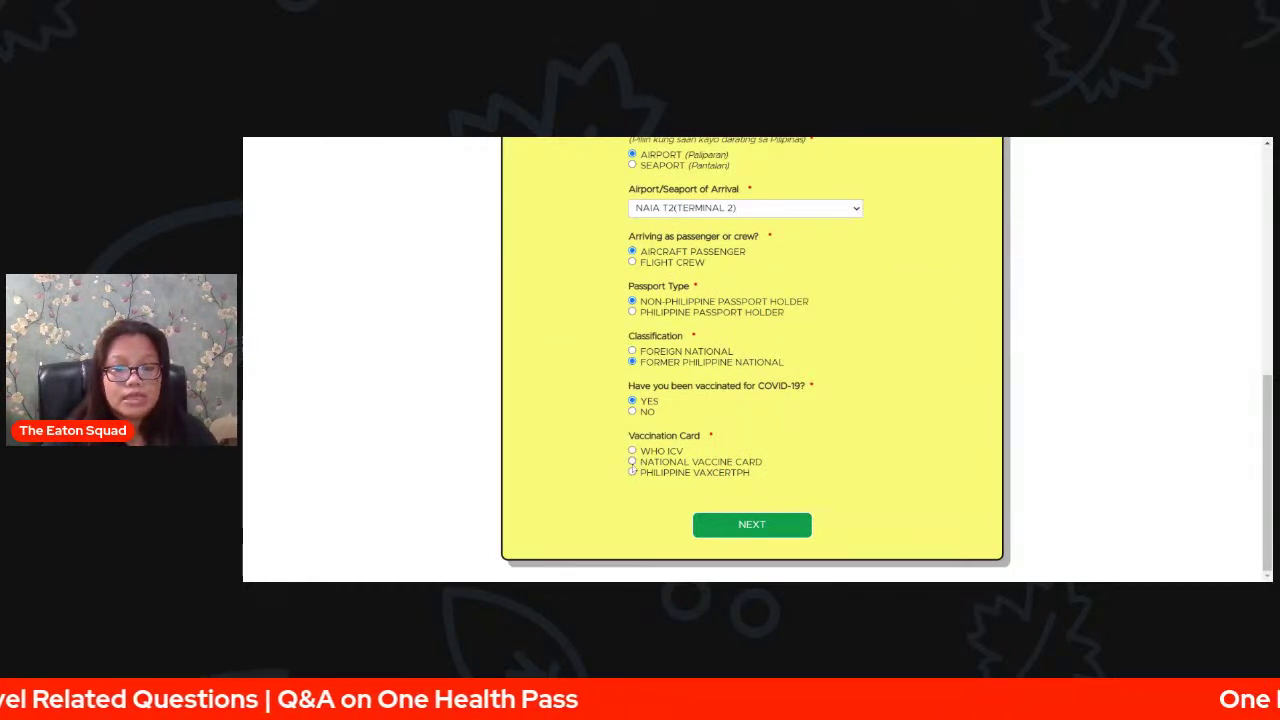
pyautogui.click(632, 463)
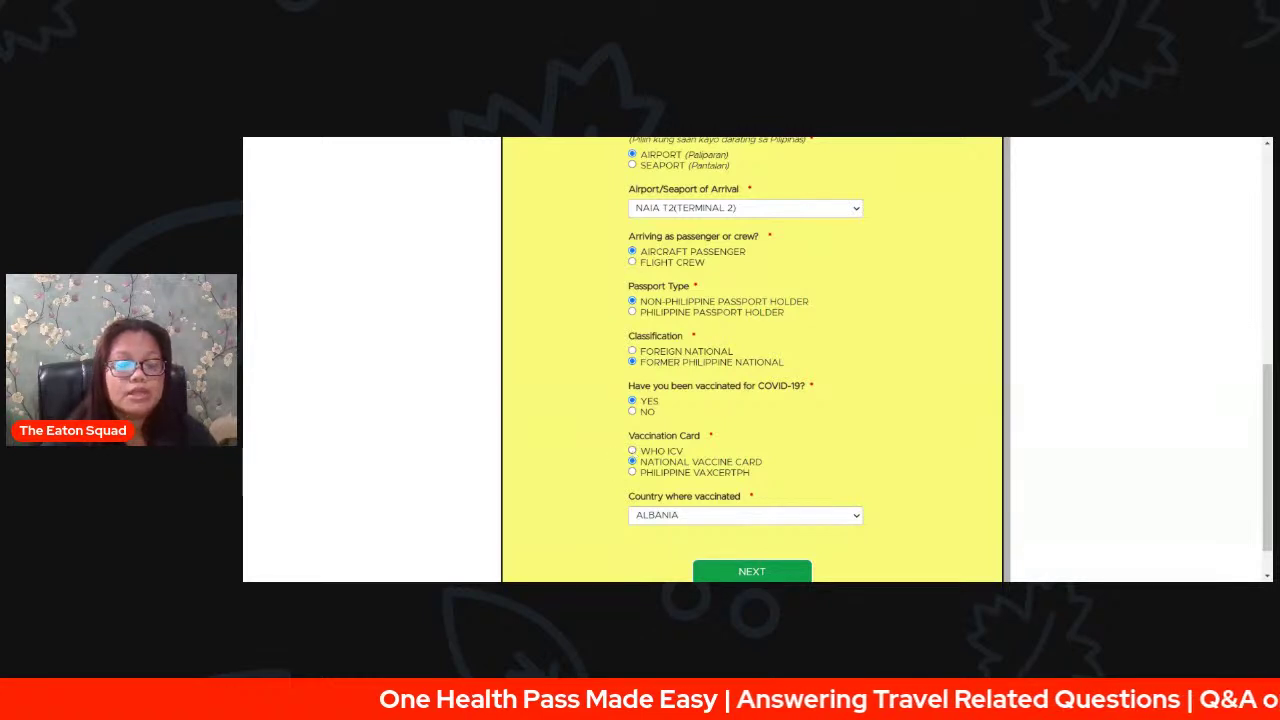
pyautogui.click(632, 451)
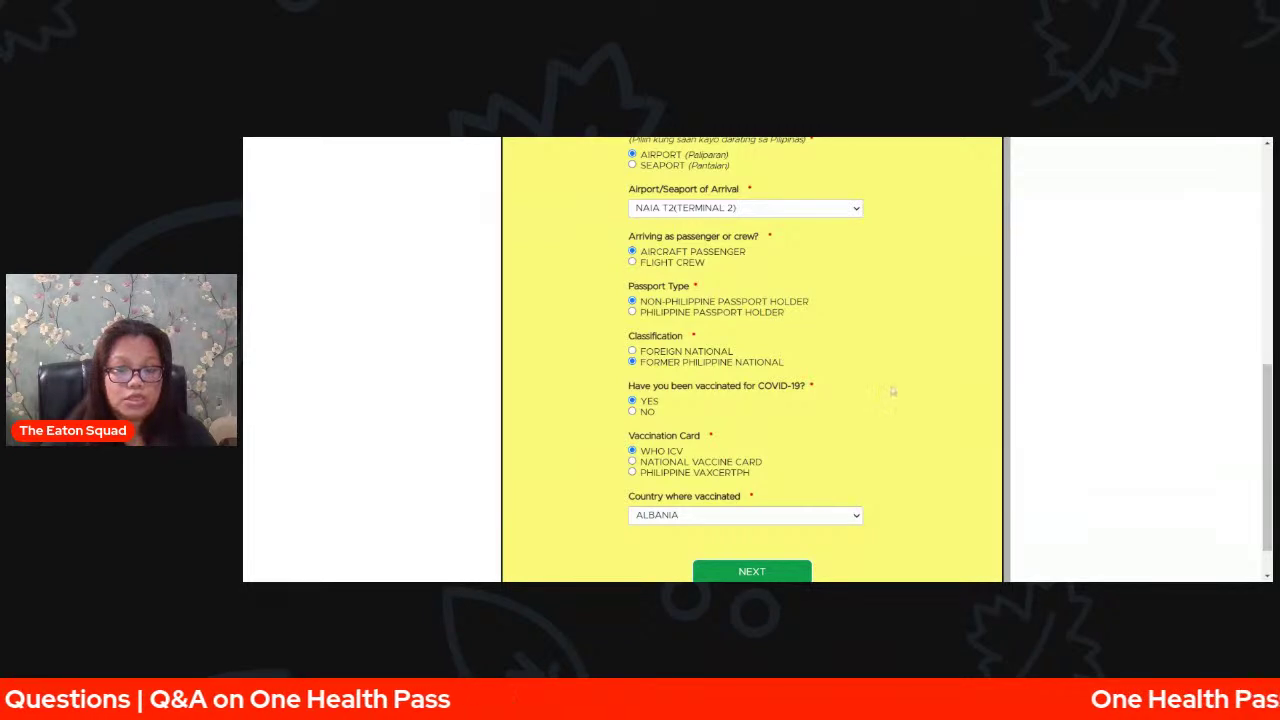
pyautogui.click(632, 461)
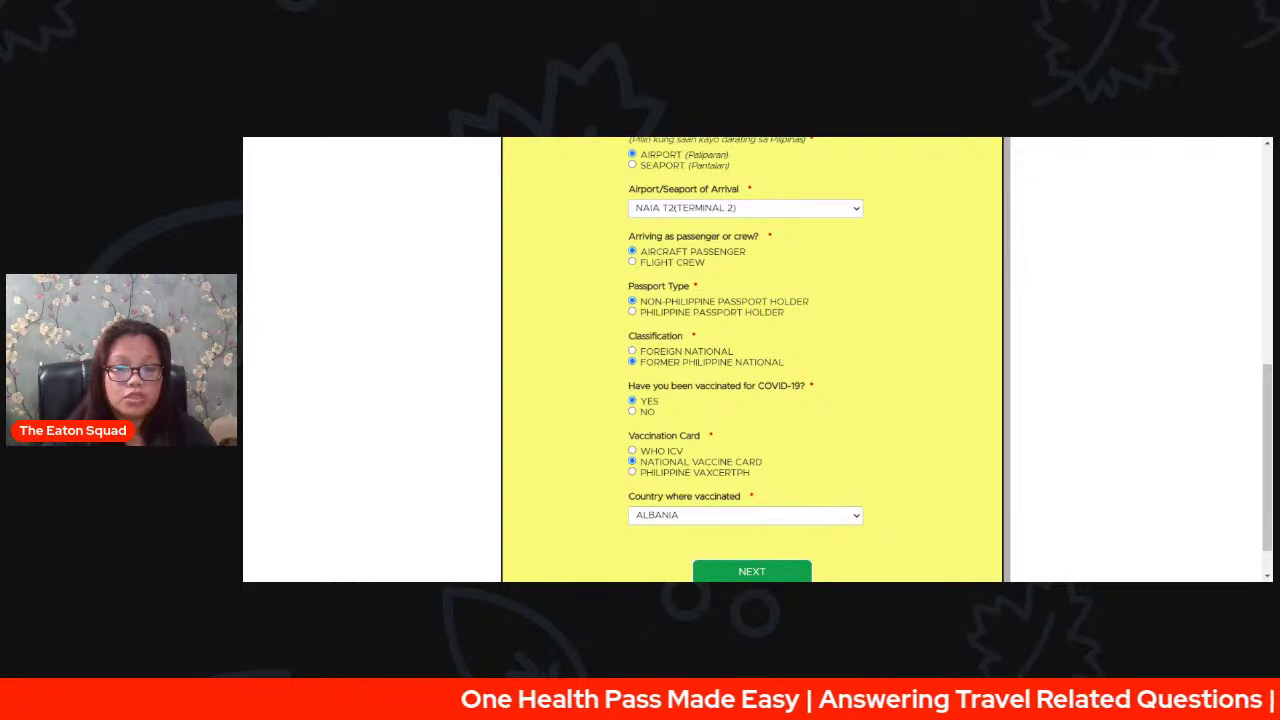
# - Choose PHILIPPINE VAXCERTPH with PHILIPPINES as country, and switch to PHILIPPINE PASSPORT HOLDER
pyautogui.click(638, 473)
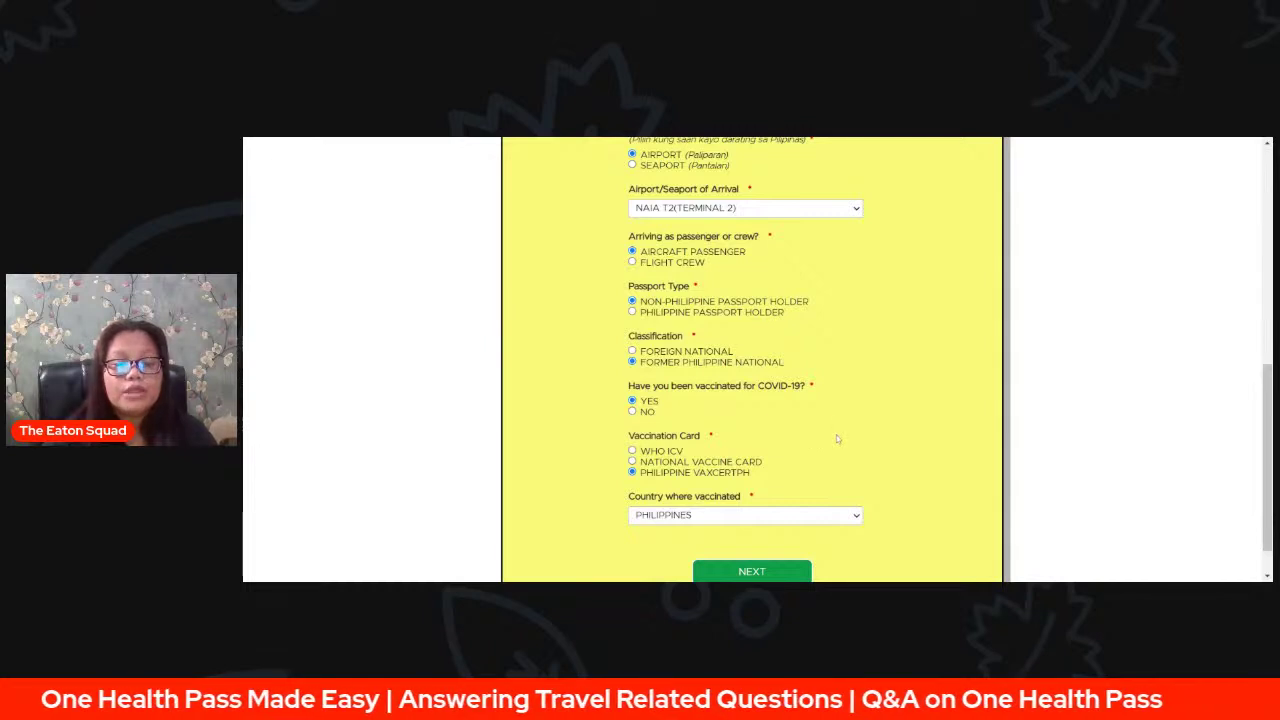
pyautogui.click(826, 520)
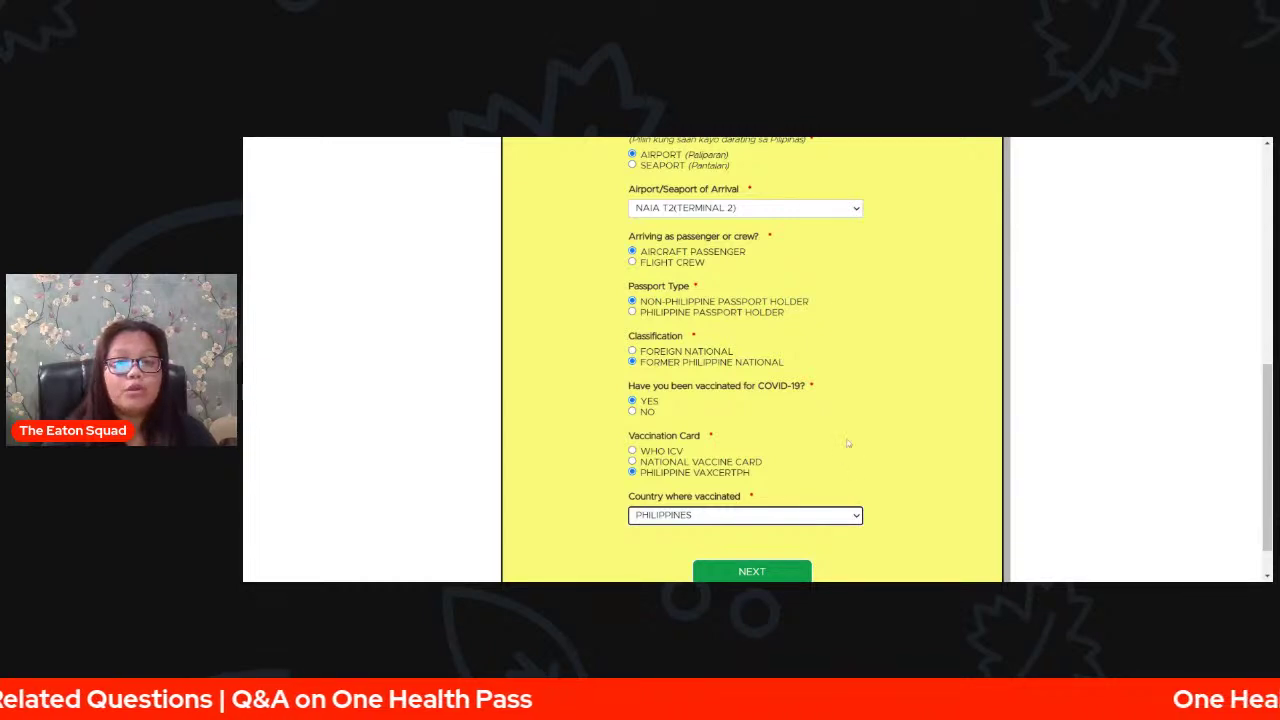
pyautogui.click(741, 139)
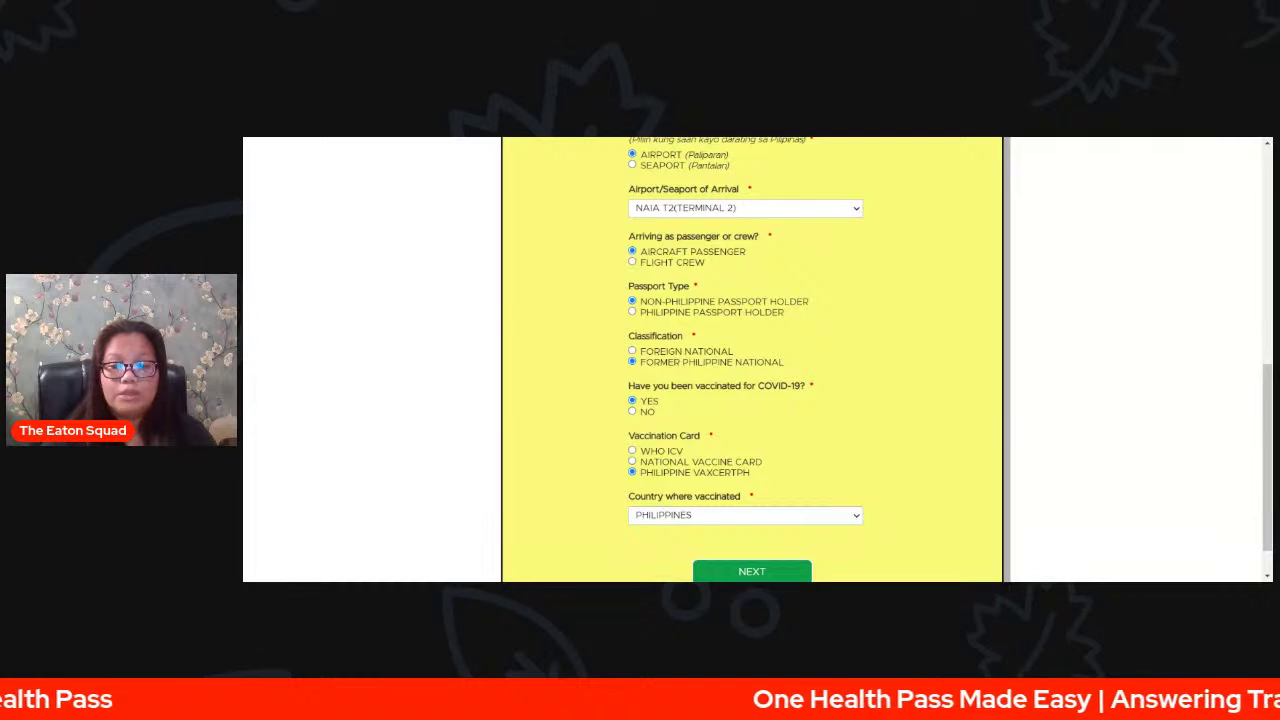
pyautogui.click(873, 252)
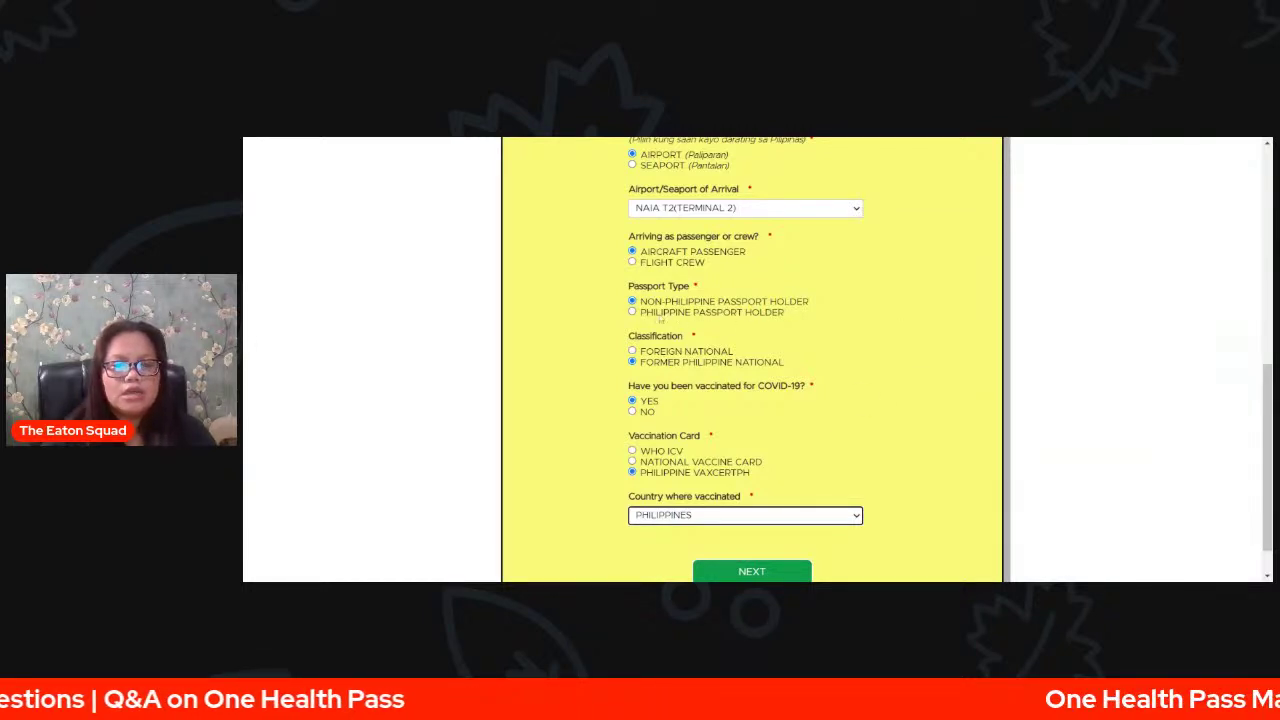
pyautogui.click(632, 314)
pyautogui.click(632, 313)
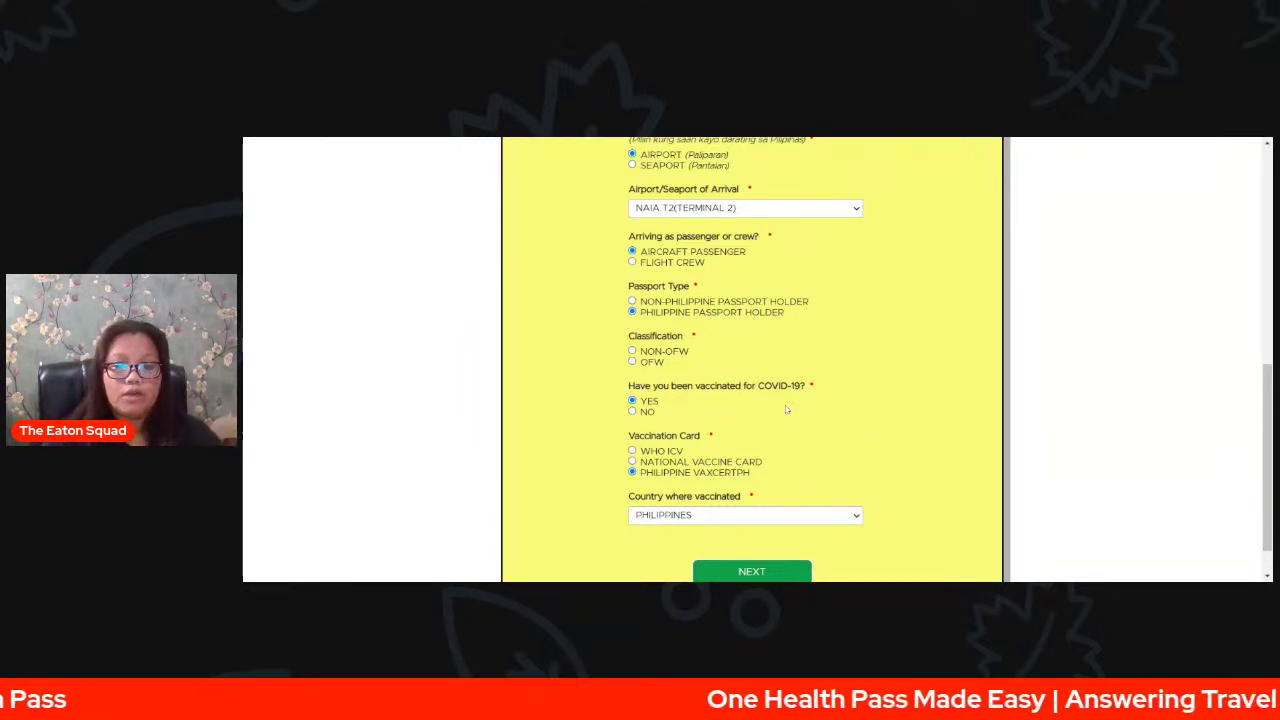
# - Mark the traveler not vaccinated, revert to NON-PHILIPPINE PASSPORT HOLDER, and continue with NEXT
pyautogui.click(634, 412)
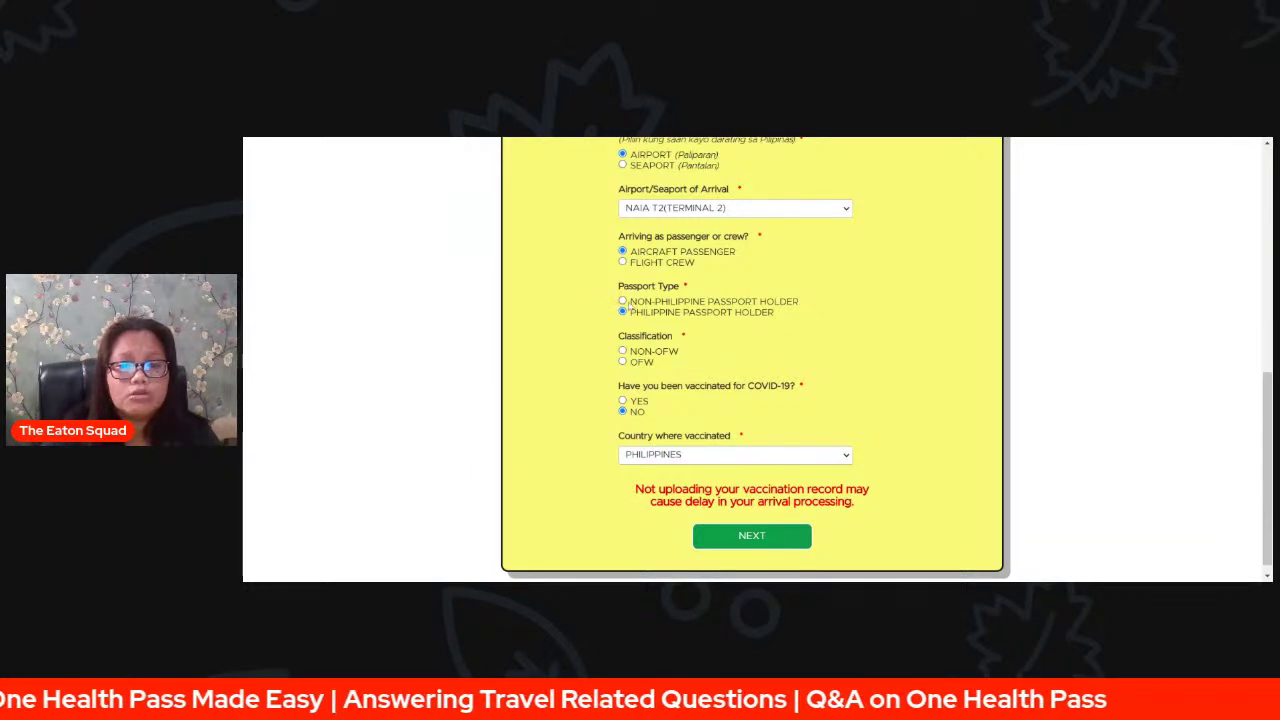
pyautogui.click(622, 301)
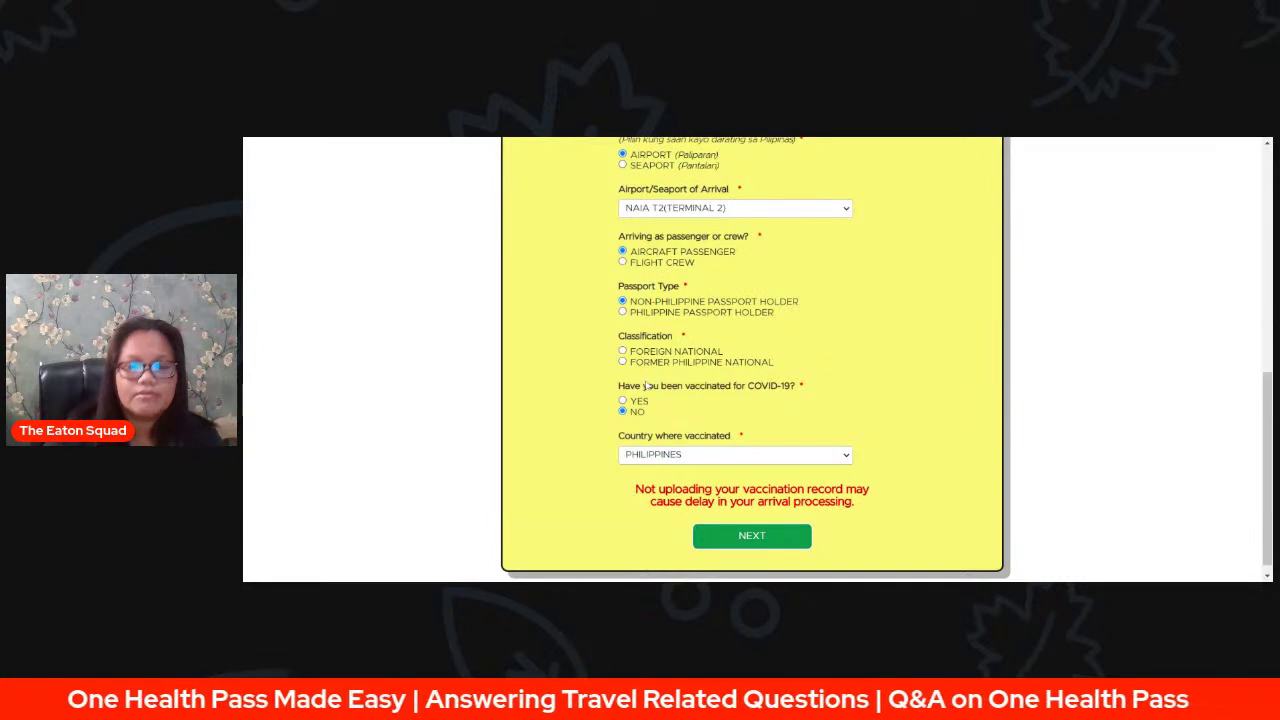
pyautogui.click(871, 140)
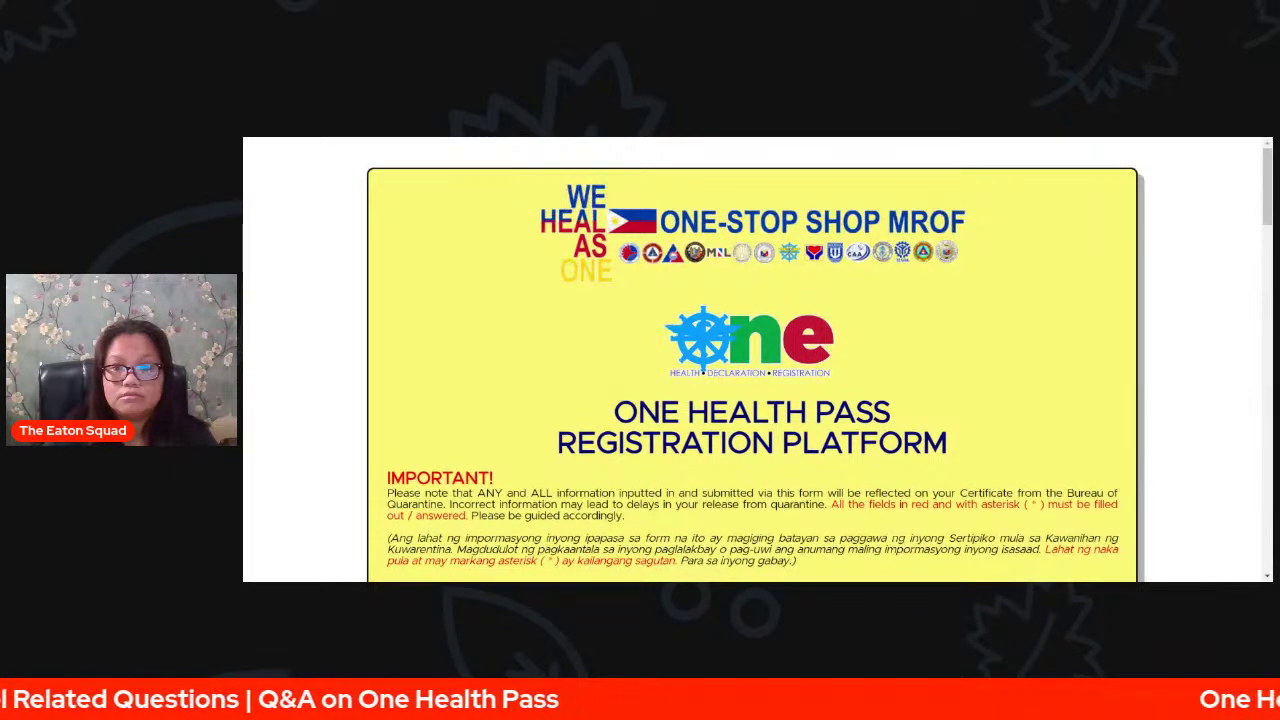
# - Scroll down to the PERSONAL PROFILE section and place the cursor in Philhealth No
pyautogui.scroll(-1, 756, 363)
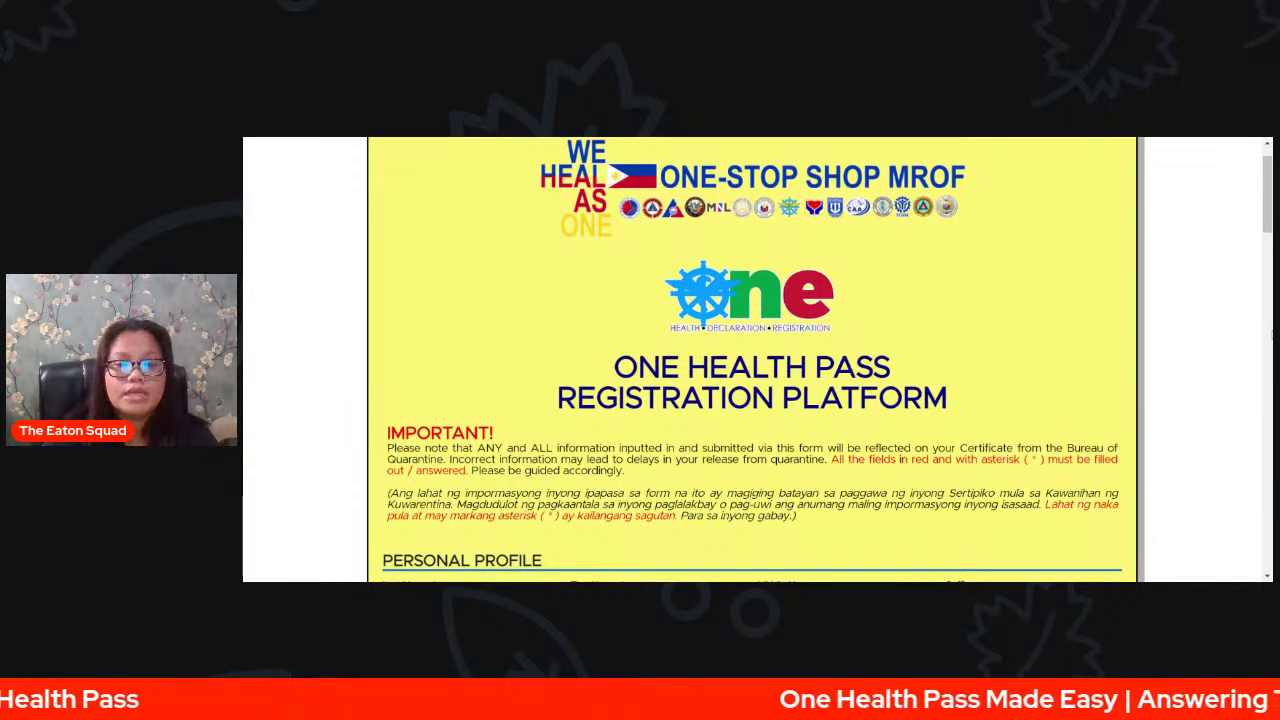
pyautogui.scroll(-1, 1157, 280)
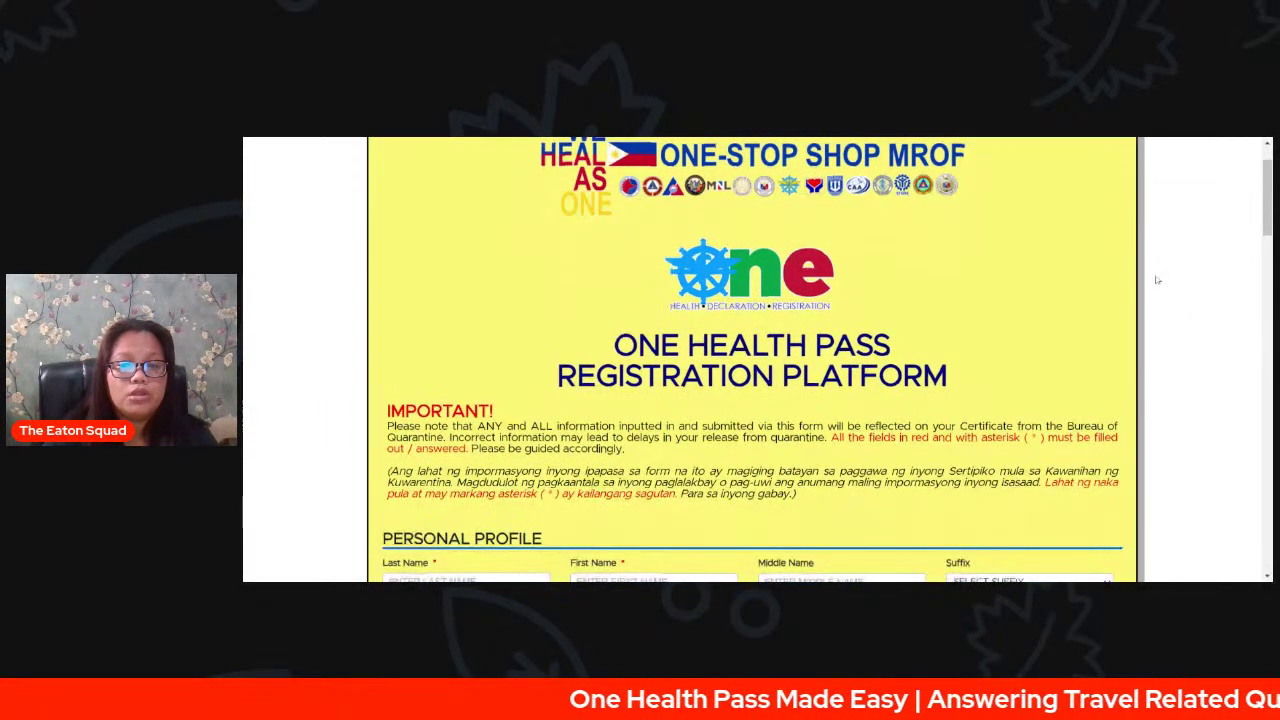
pyautogui.scroll(-1, 1208, 335)
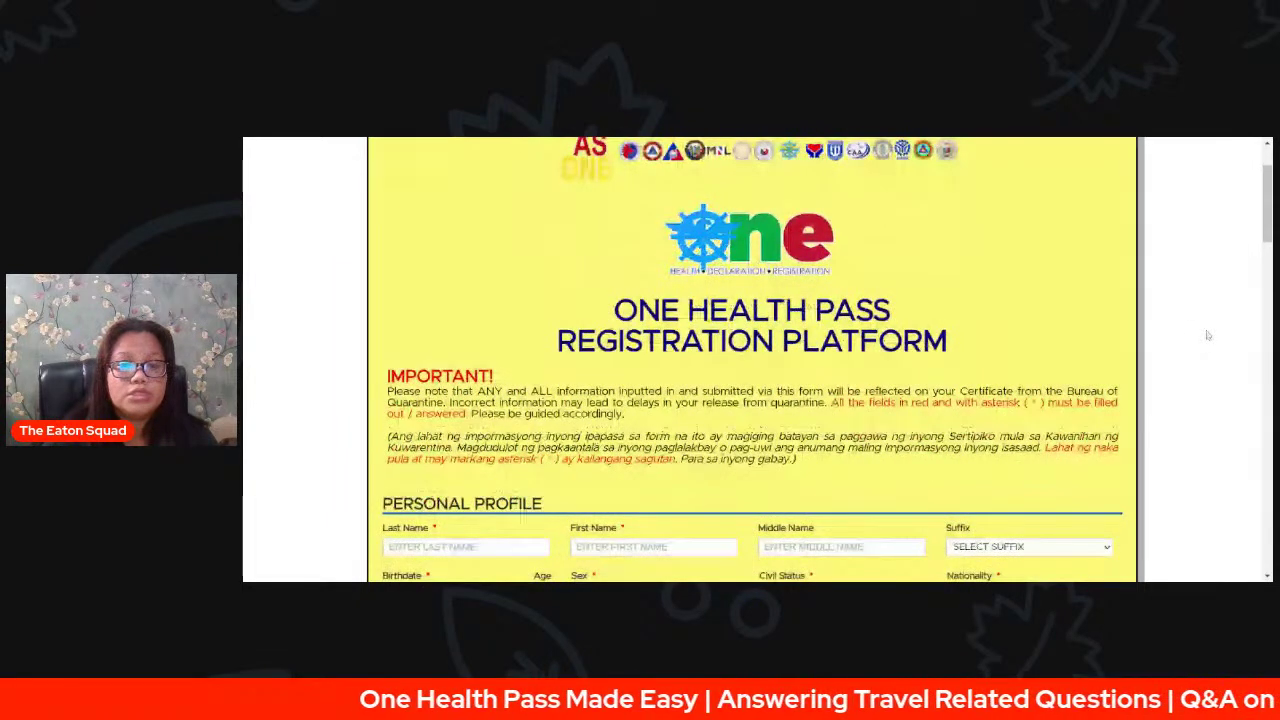
pyautogui.scroll(-3, 1200, 326)
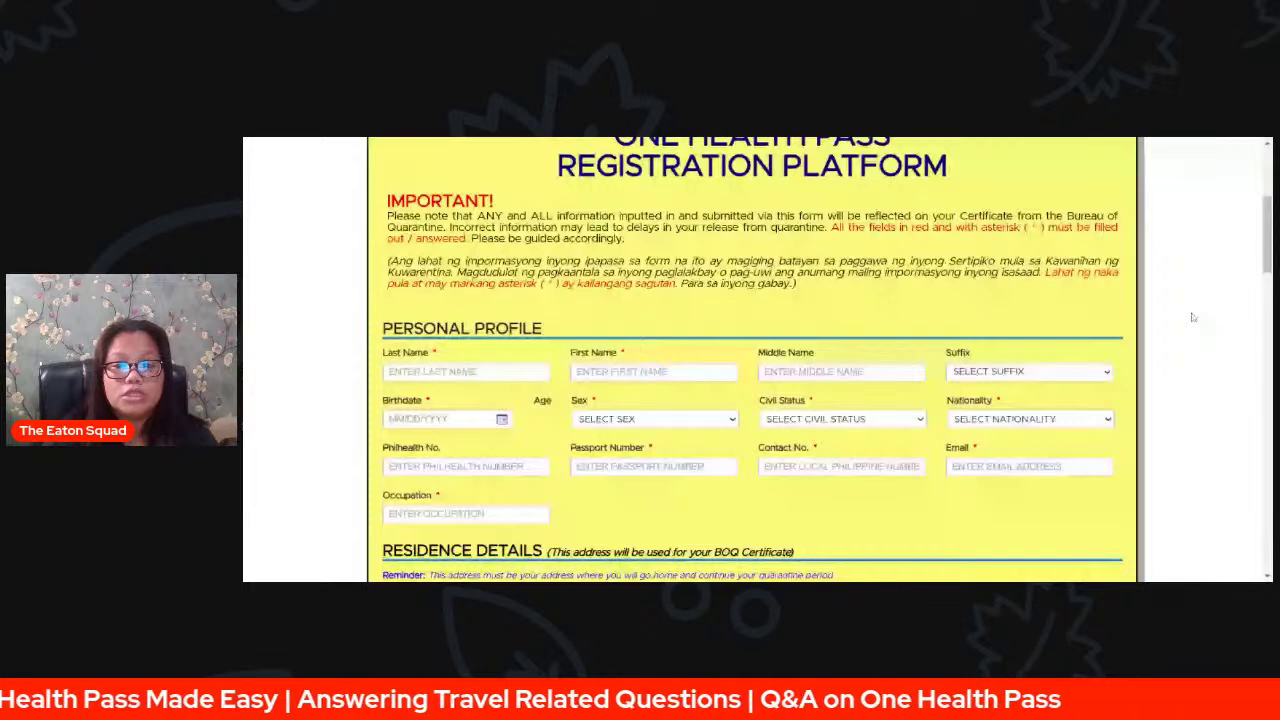
pyautogui.scroll(-1, 1192, 317)
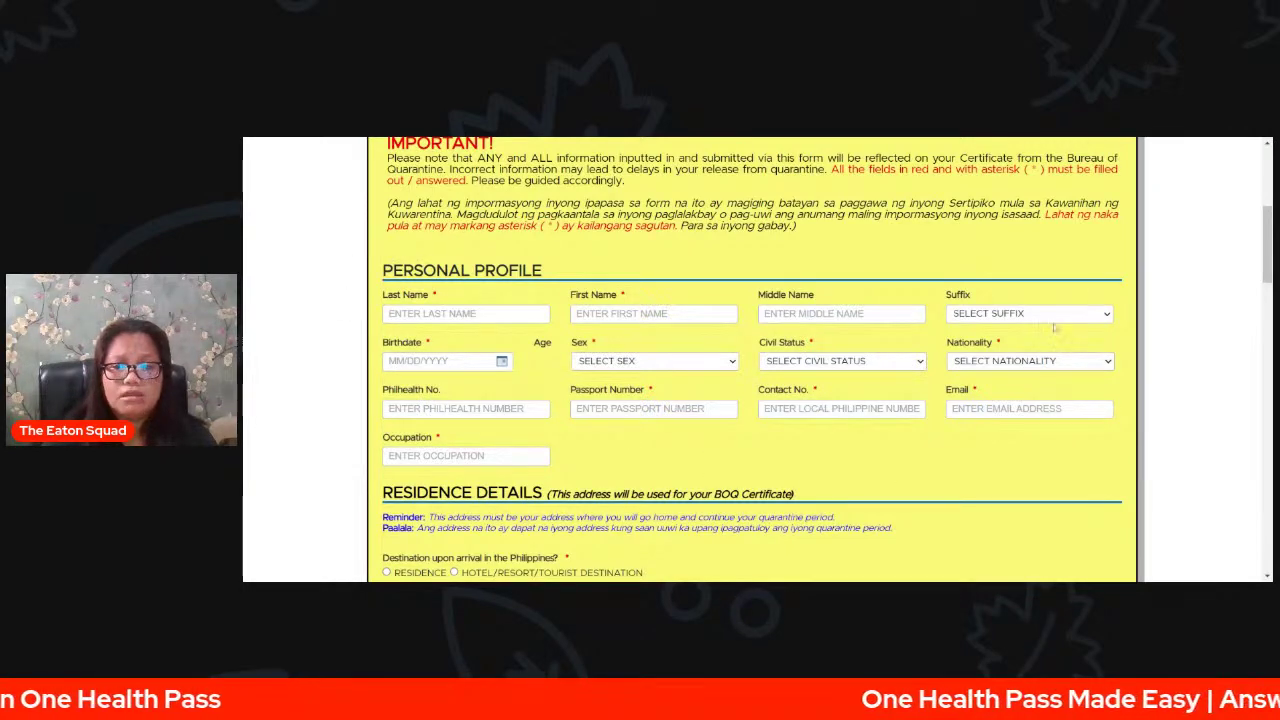
pyautogui.scroll(-1, 943, 408)
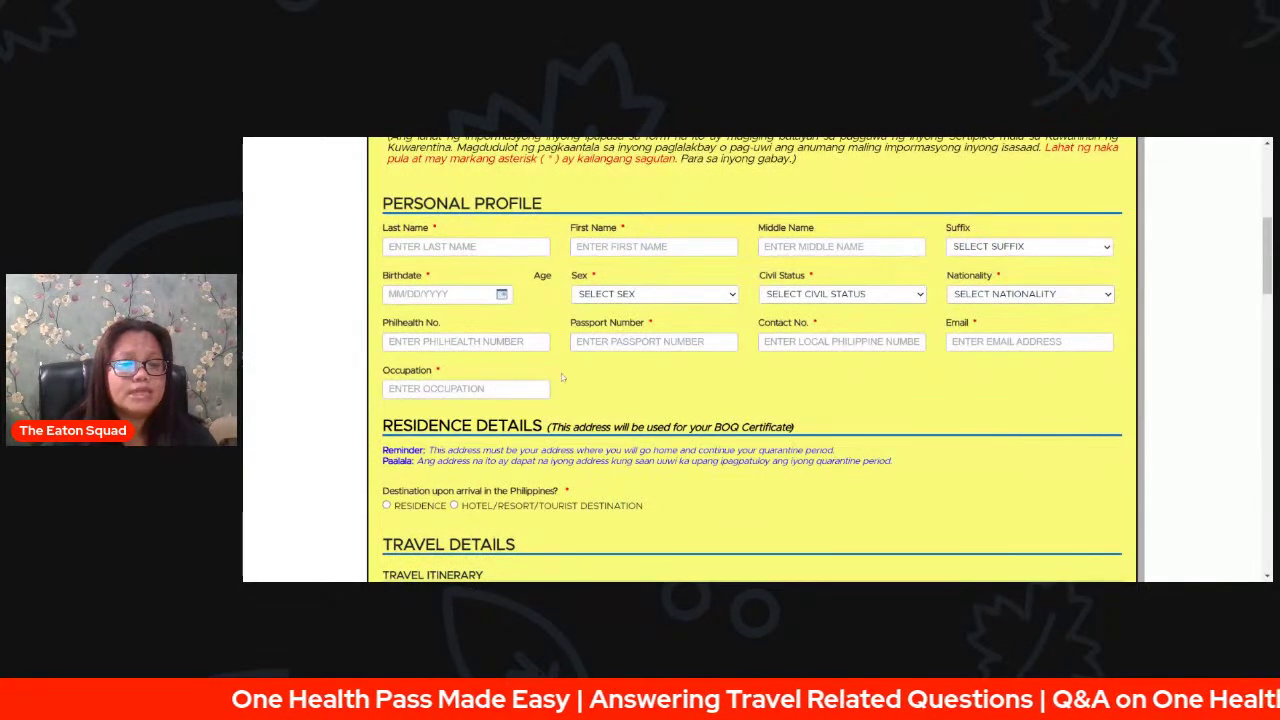
pyautogui.click(480, 341)
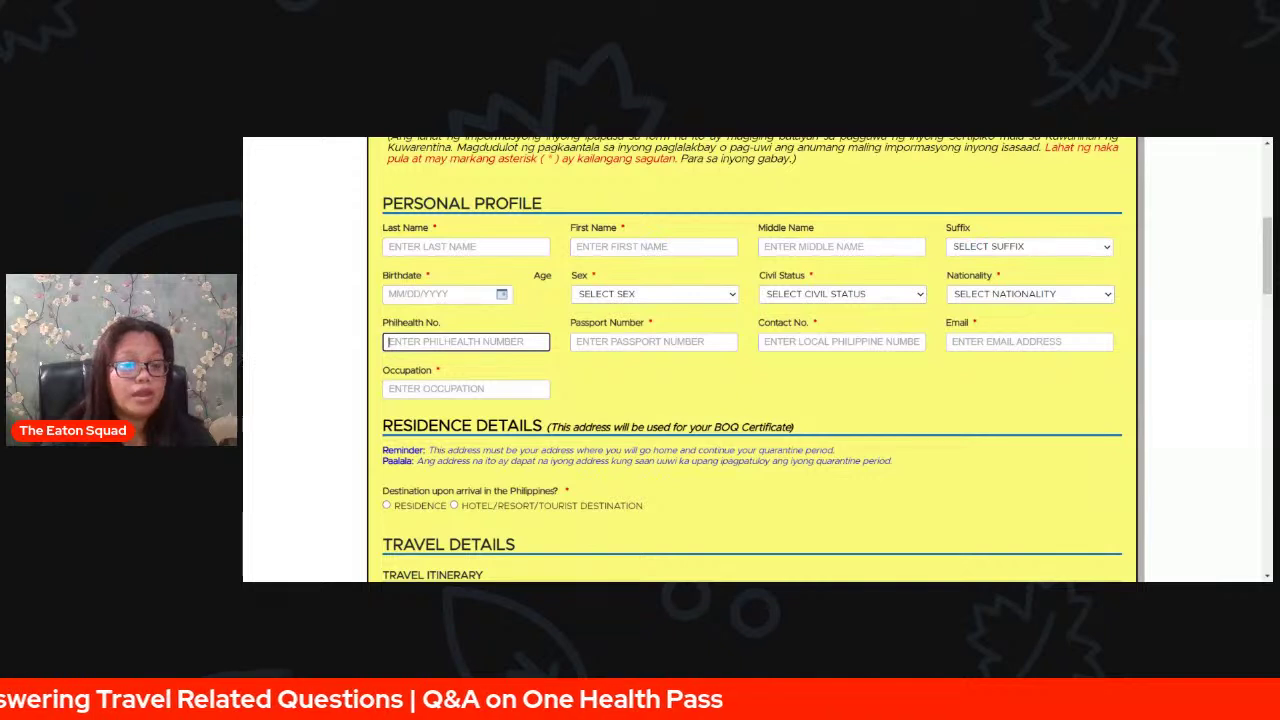
# - Enter NA as the Philhealth No. and set destination upon arrival to RESIDENCE
pyautogui.write('NA')
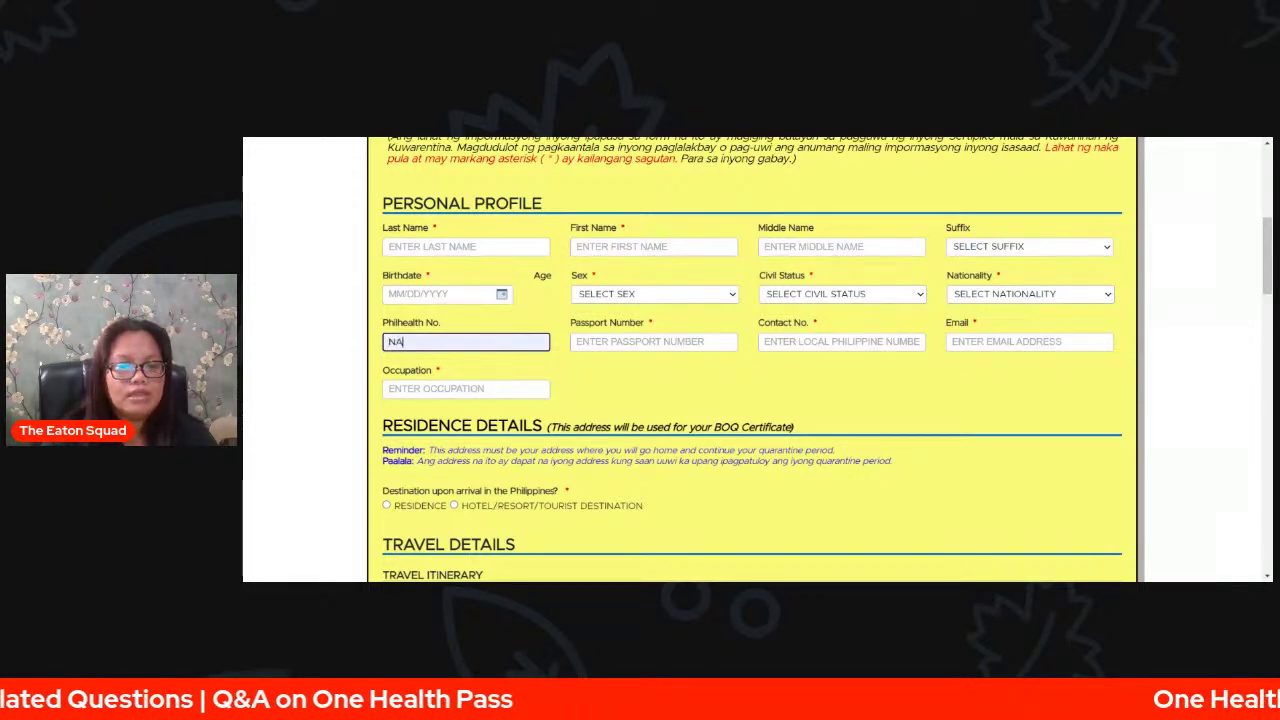
pyautogui.click(442, 232)
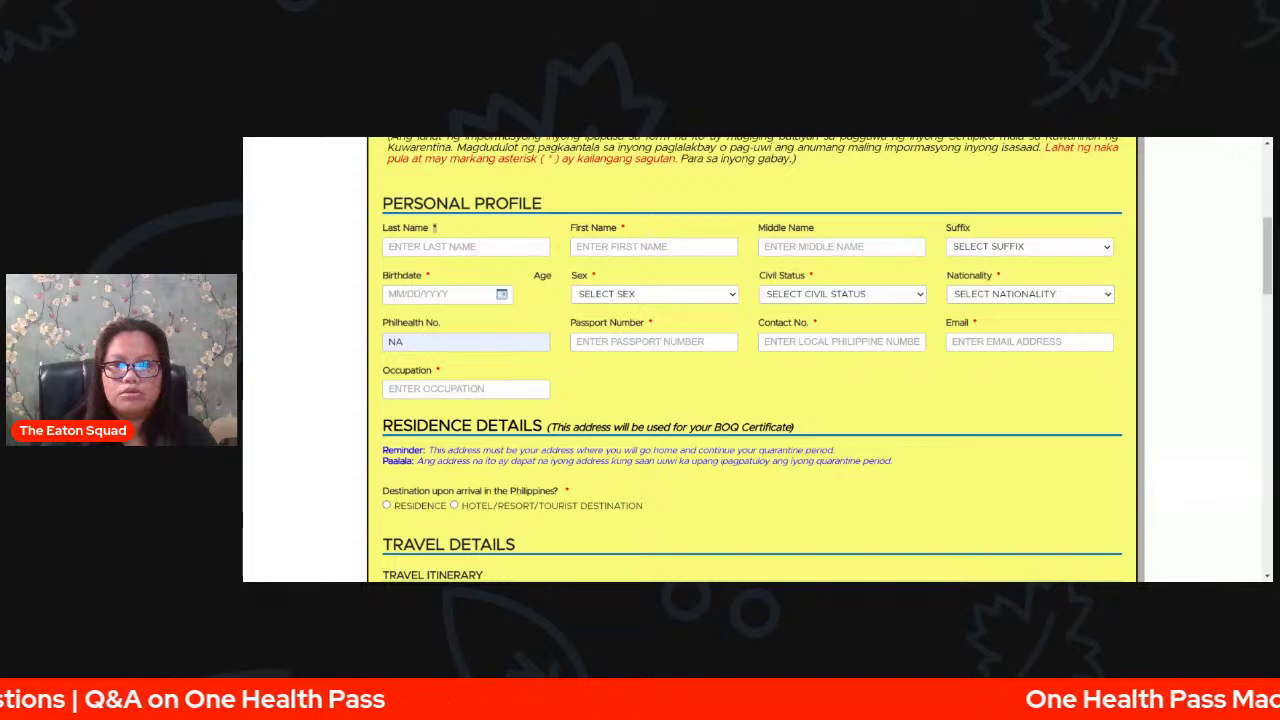
pyautogui.scroll(-3, 890, 380)
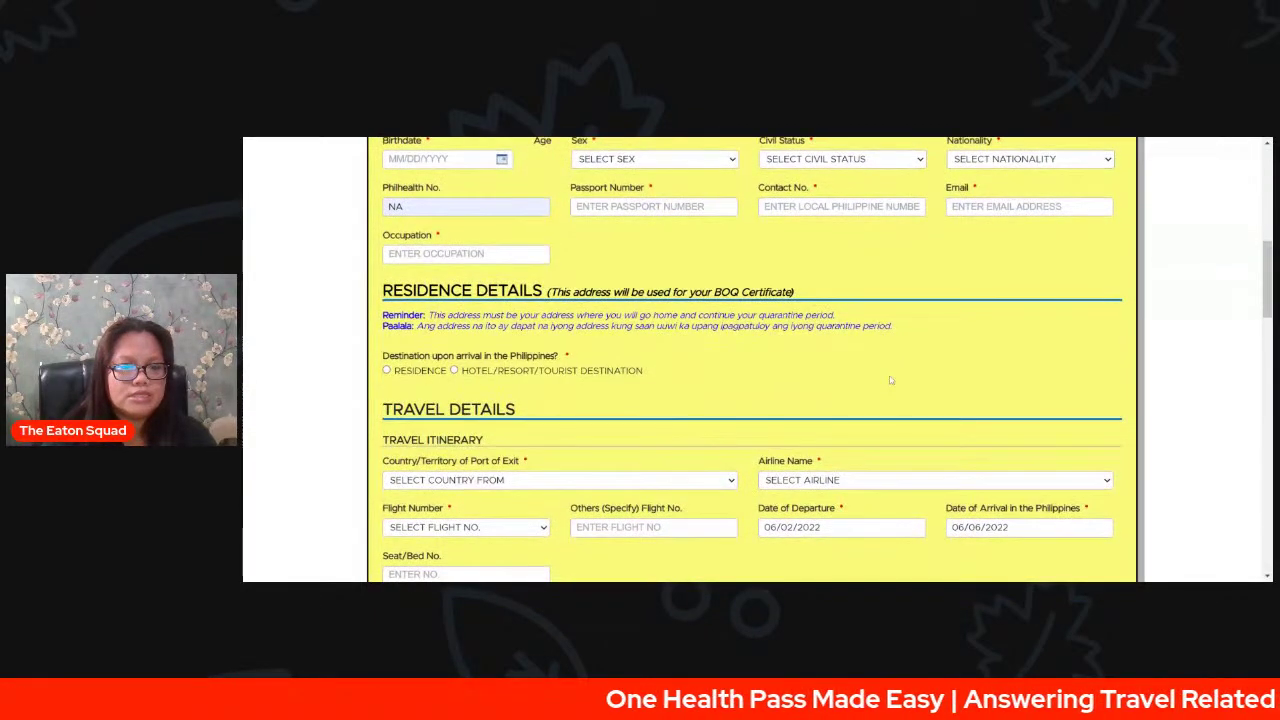
pyautogui.scroll(-2, 600, 350)
pyautogui.click(388, 305)
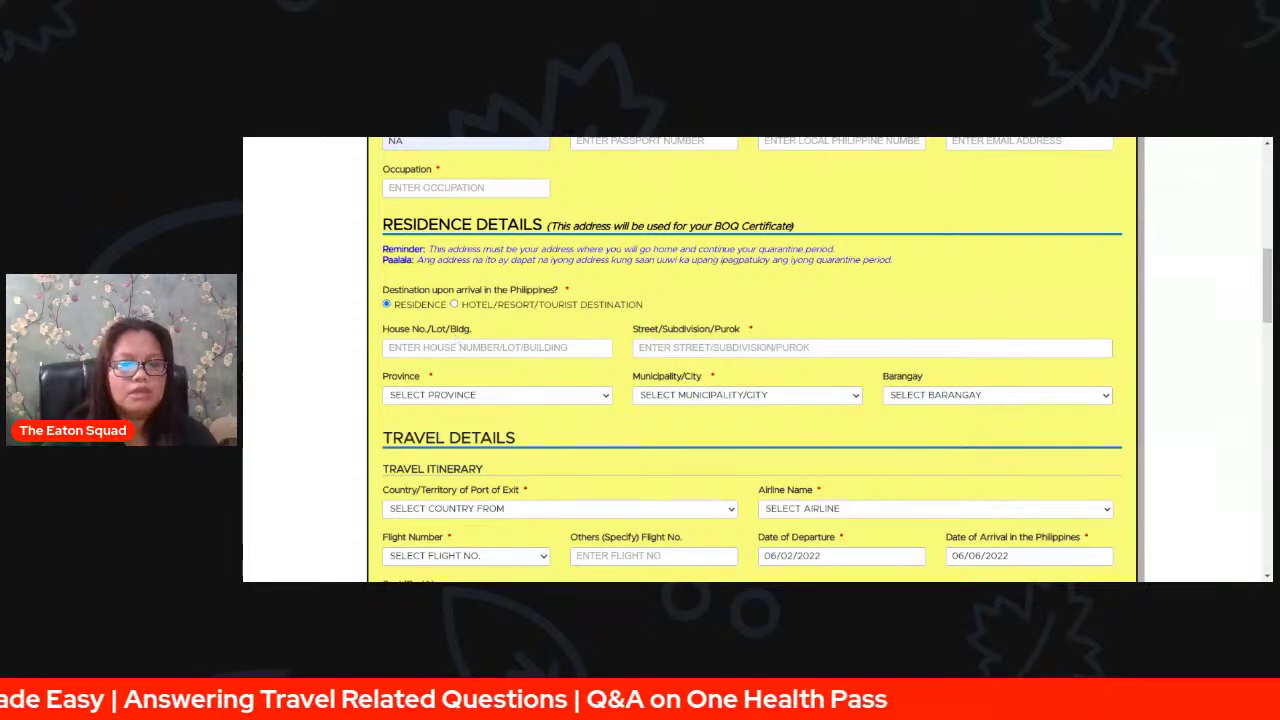
pyautogui.click(453, 304)
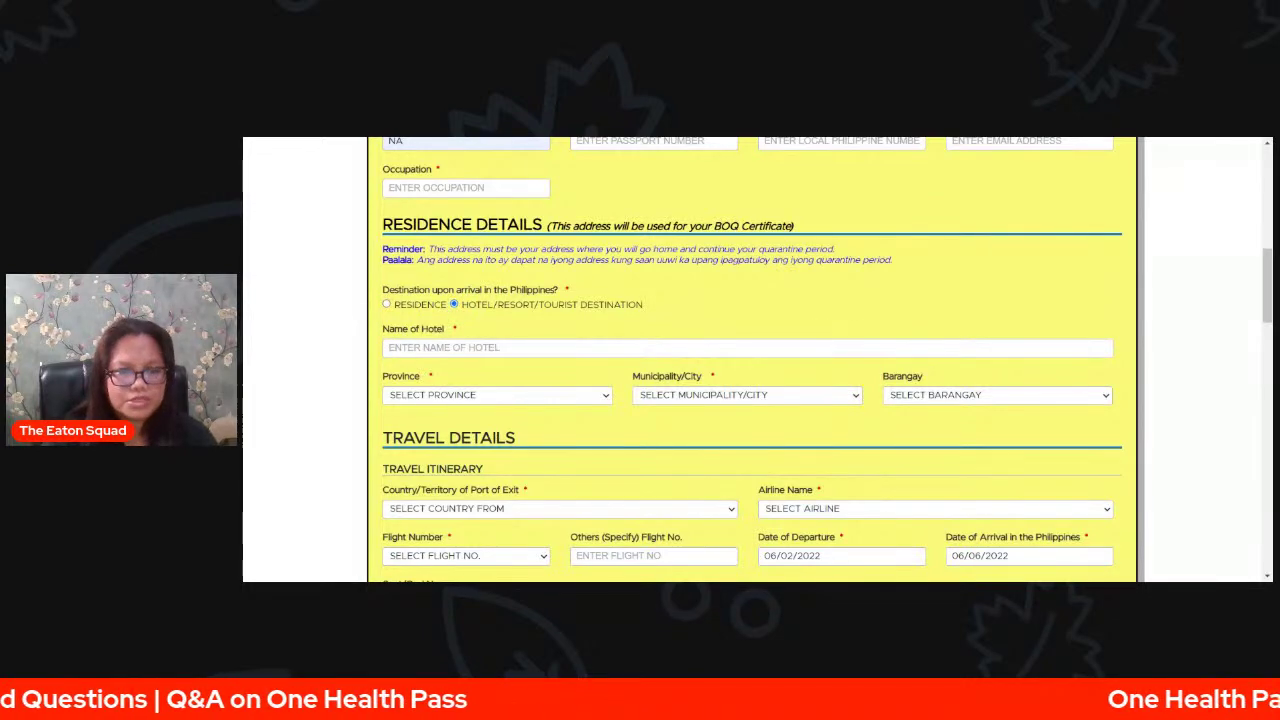
pyautogui.click(442, 351)
pyautogui.click(386, 304)
pyautogui.scroll(4, 515, 364)
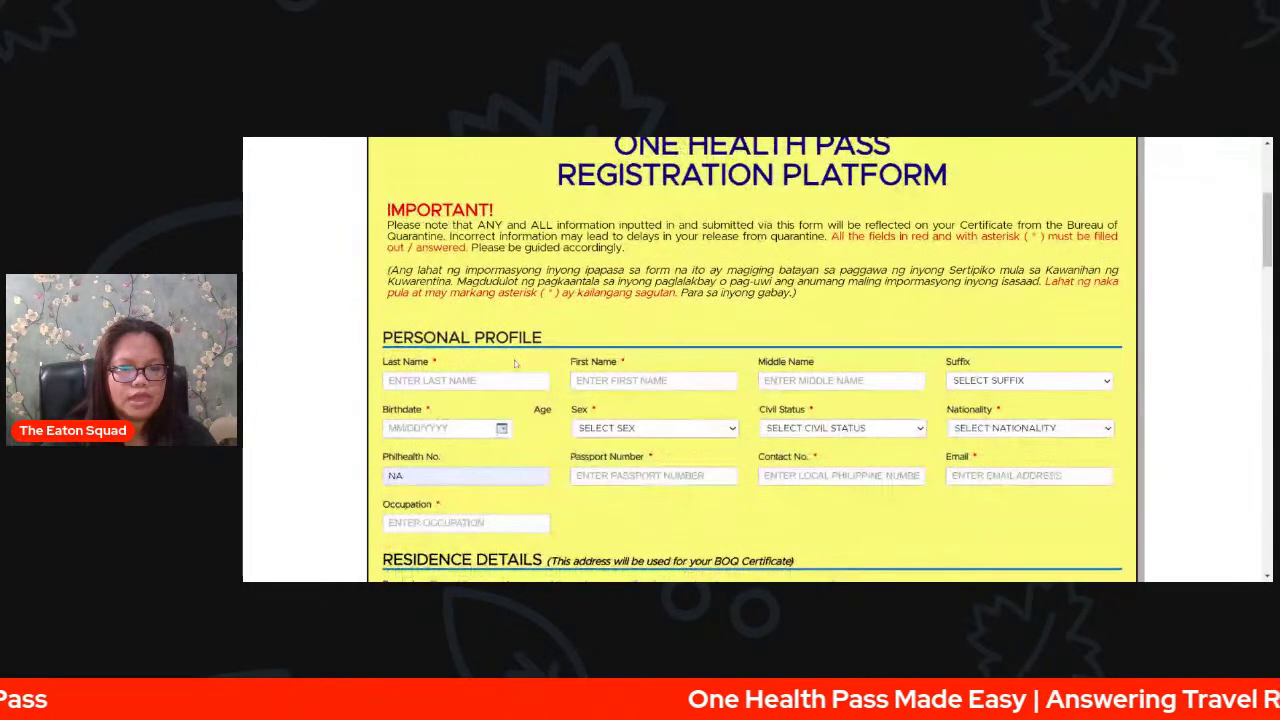
pyautogui.scroll(-1, 515, 364)
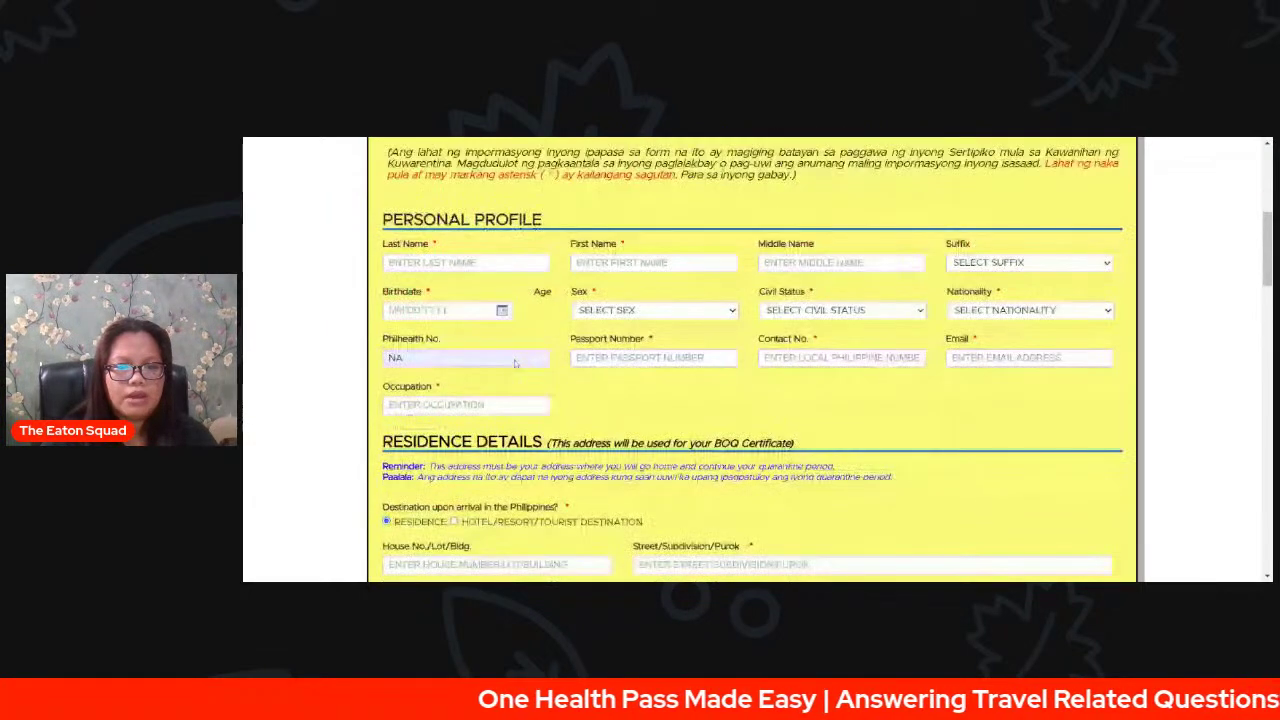
pyautogui.click(465, 246)
pyautogui.press('Tab')
pyautogui.press('Tab')
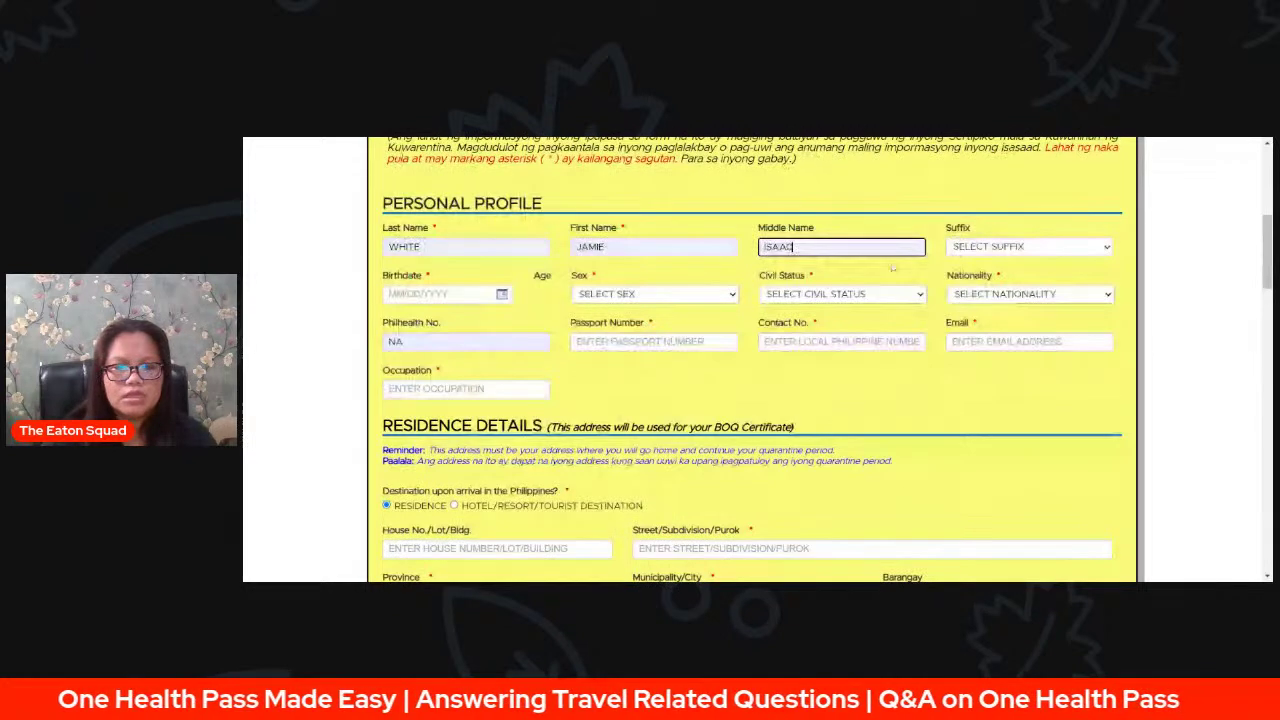
pyautogui.click(470, 294)
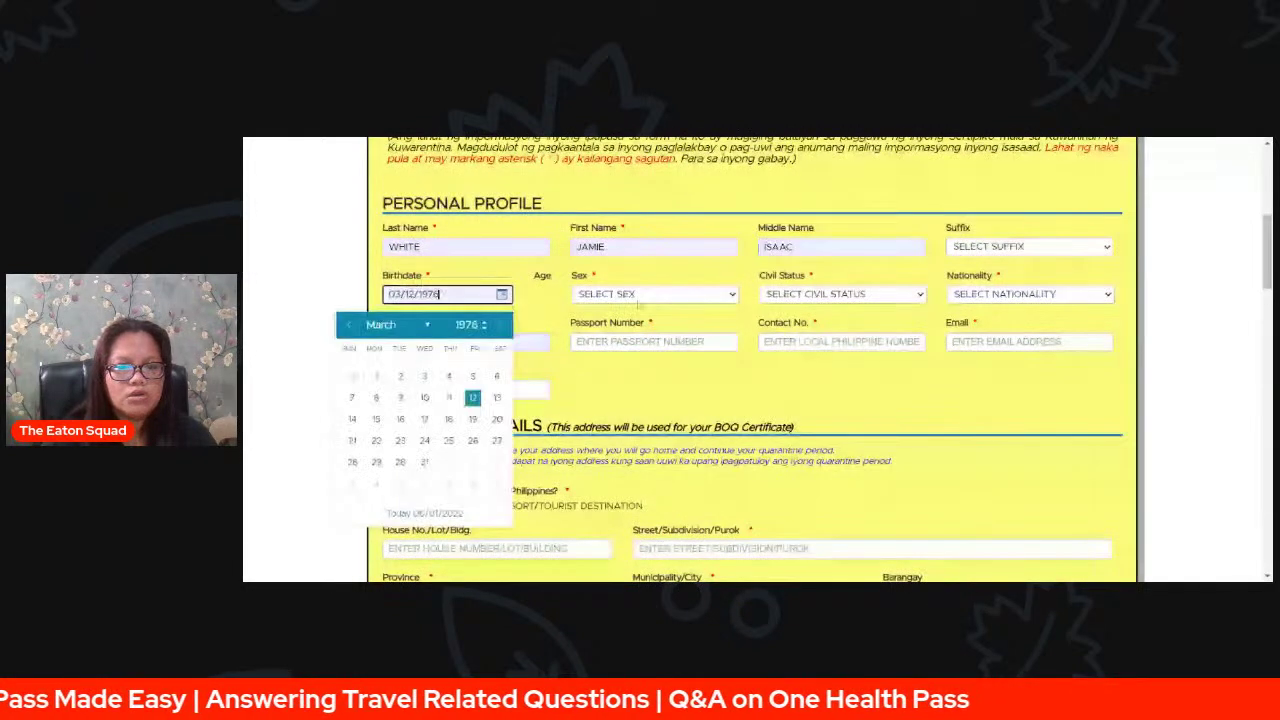
pyautogui.click(658, 300)
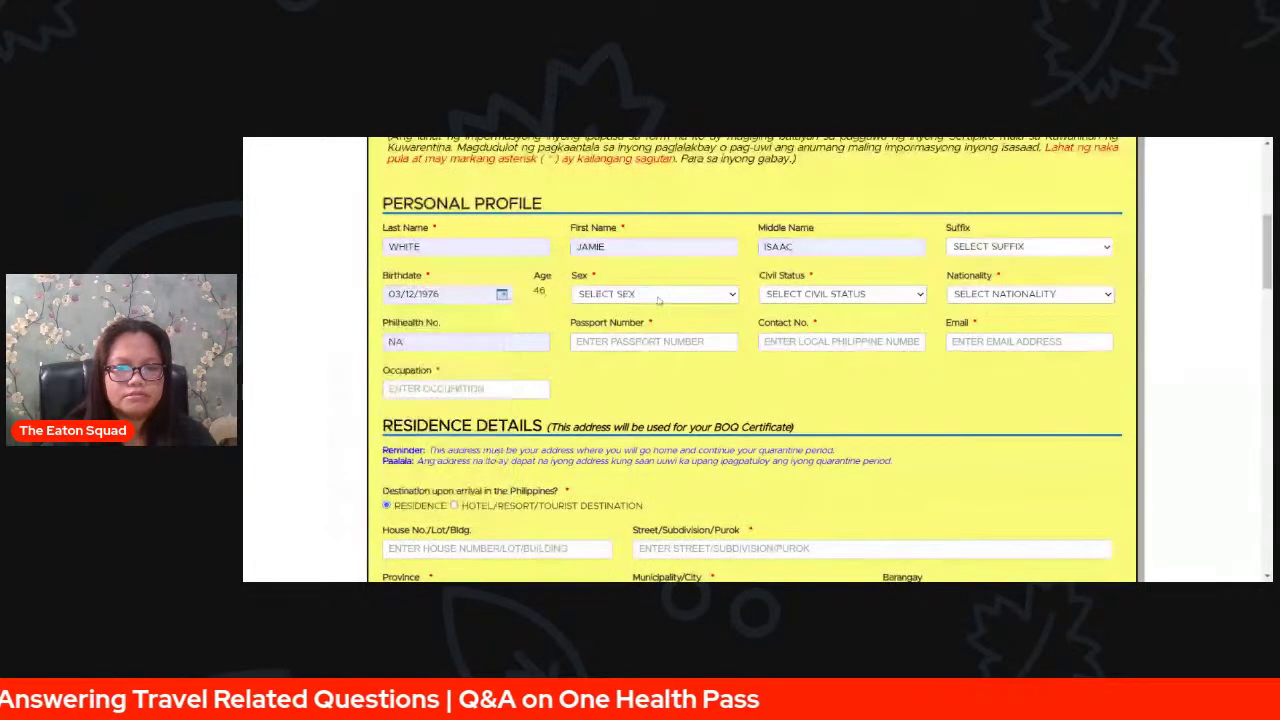
# - Set Sex to MALE, Civil Status to MARRIED and Nationality to FILIPINO
pyautogui.click(659, 322)
pyautogui.click(860, 297)
pyautogui.click(865, 334)
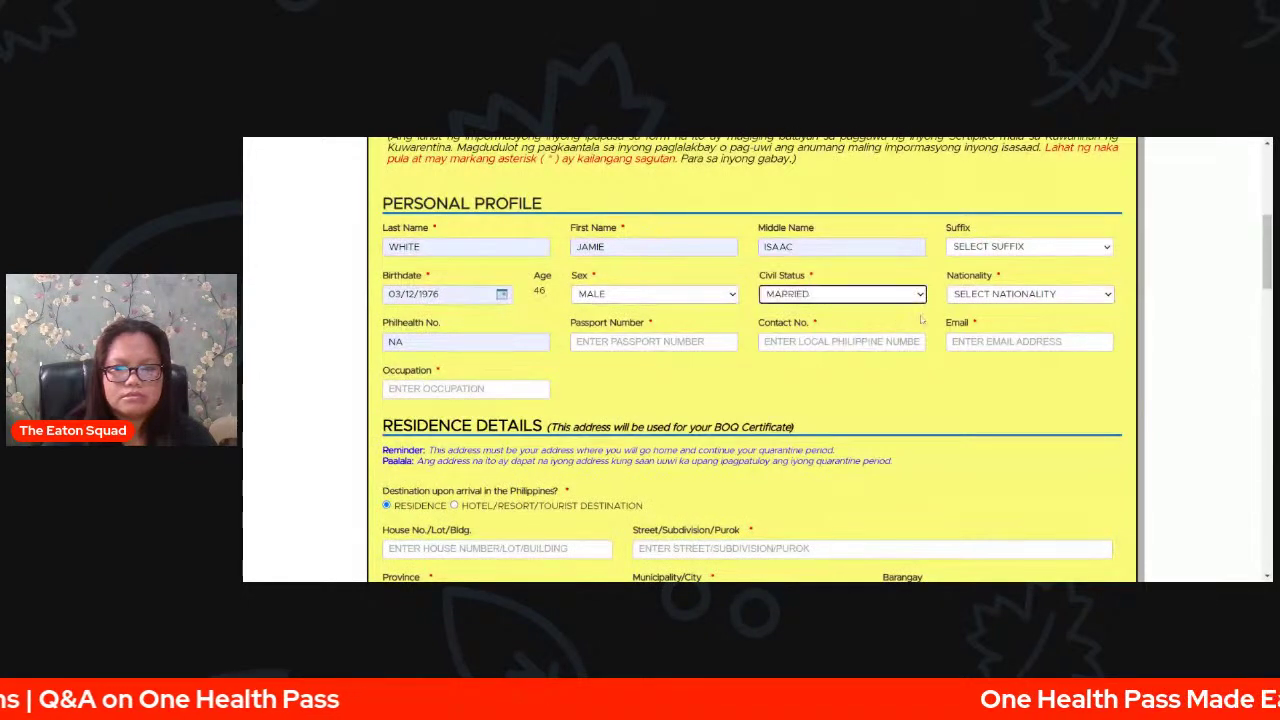
pyautogui.click(966, 308)
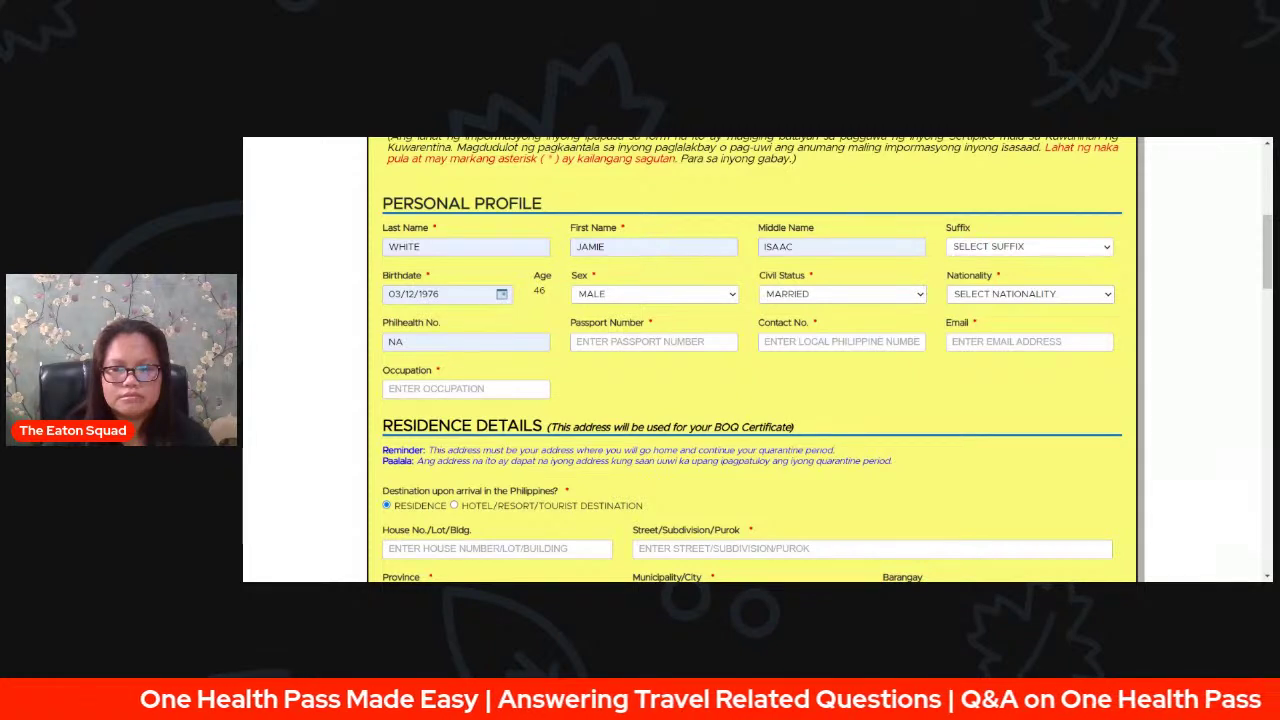
pyautogui.click(990, 340)
# - Fill passport number, contact number and e-mail from saved suggestions, and occupation SELF-EMPLOYED
pyautogui.click(640, 342)
pyautogui.click(635, 365)
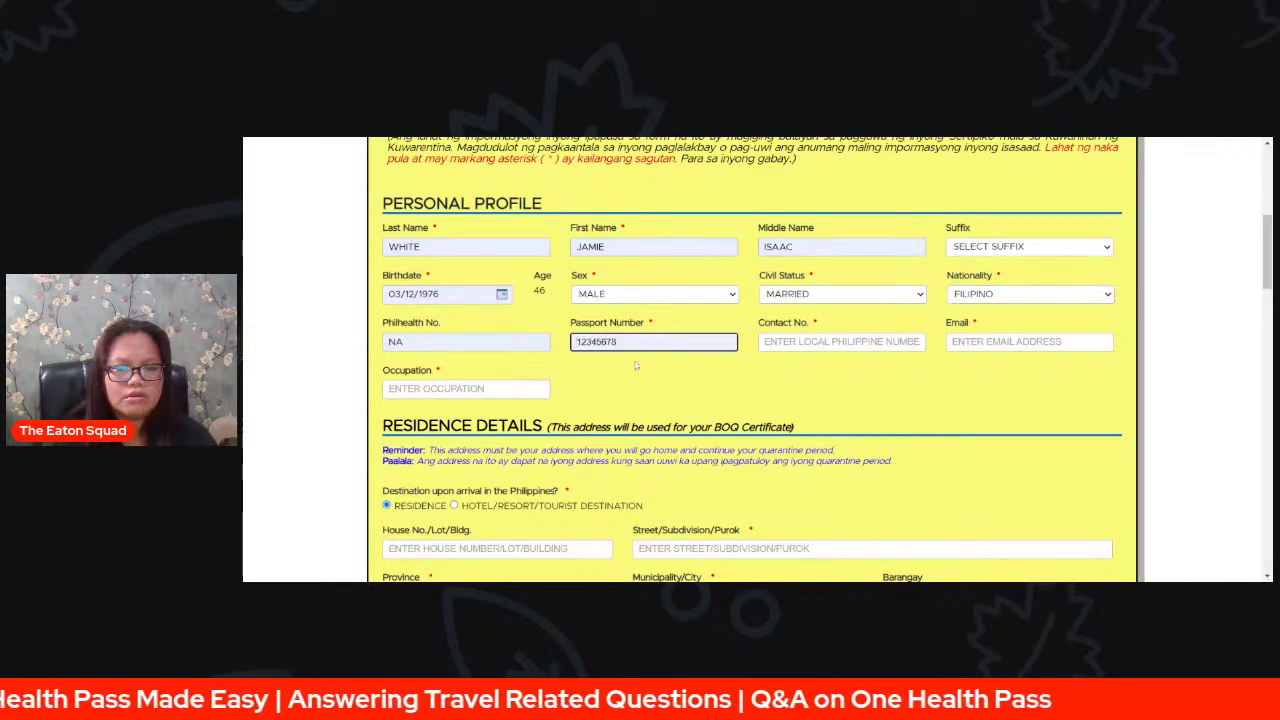
pyautogui.click(802, 342)
pyautogui.click(823, 385)
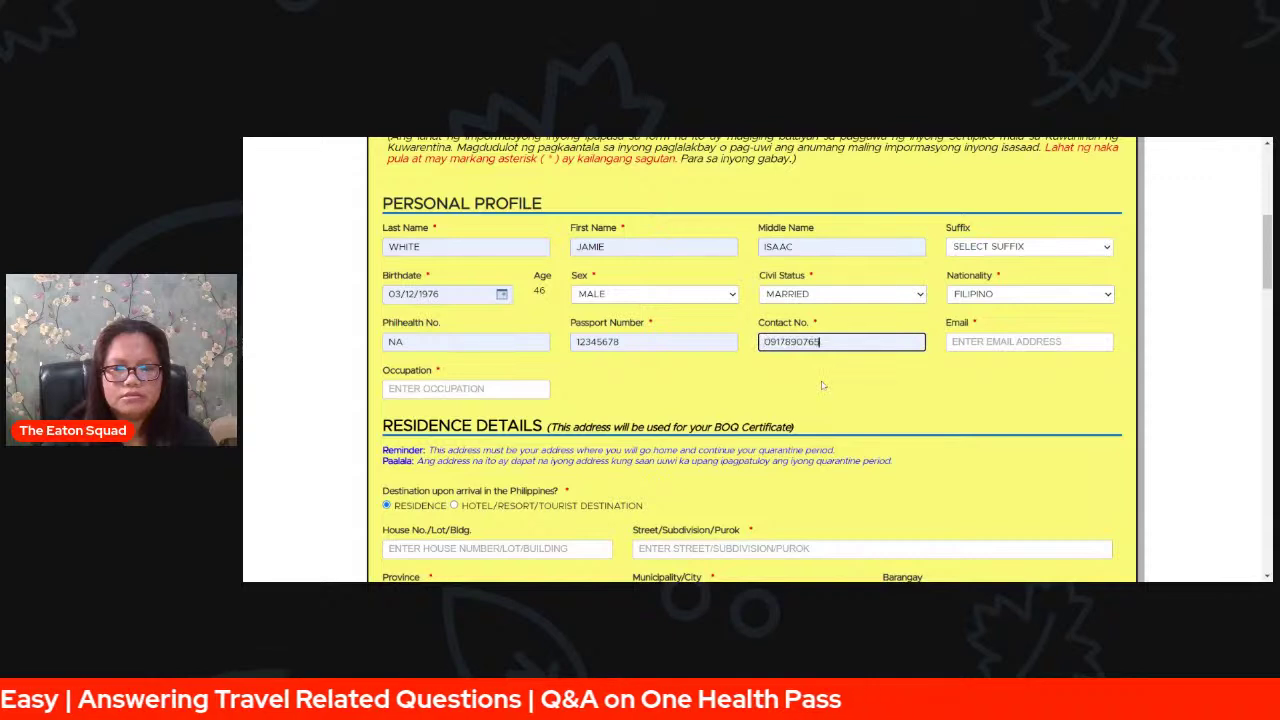
pyautogui.click(990, 342)
pyautogui.click(1000, 389)
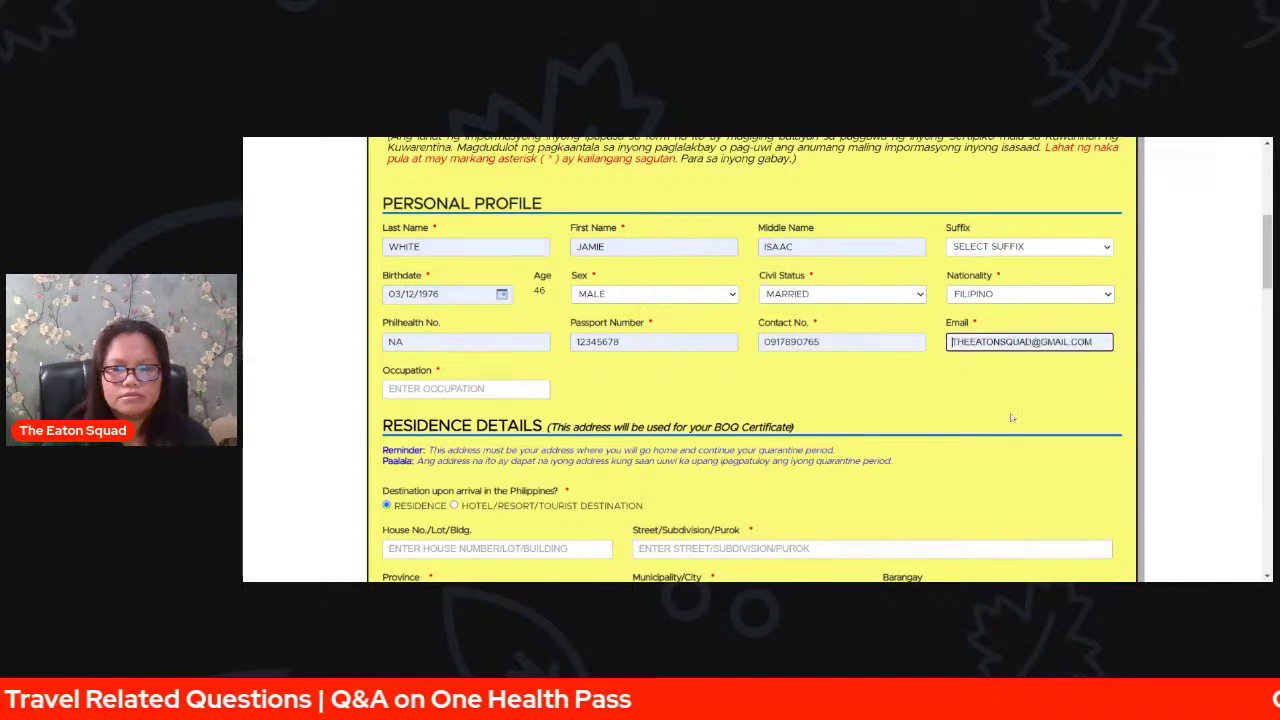
pyautogui.press('Tab')
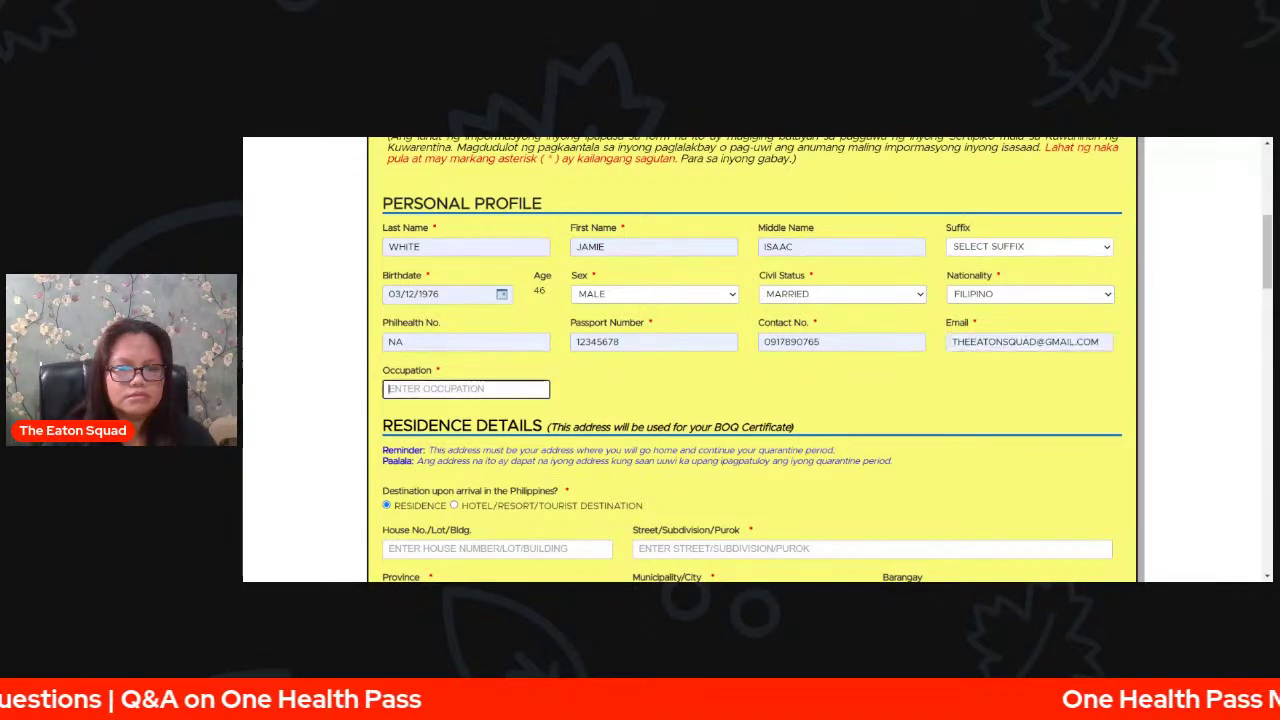
pyautogui.write('SELF-EMPLOYED')
pyautogui.click(752, 404)
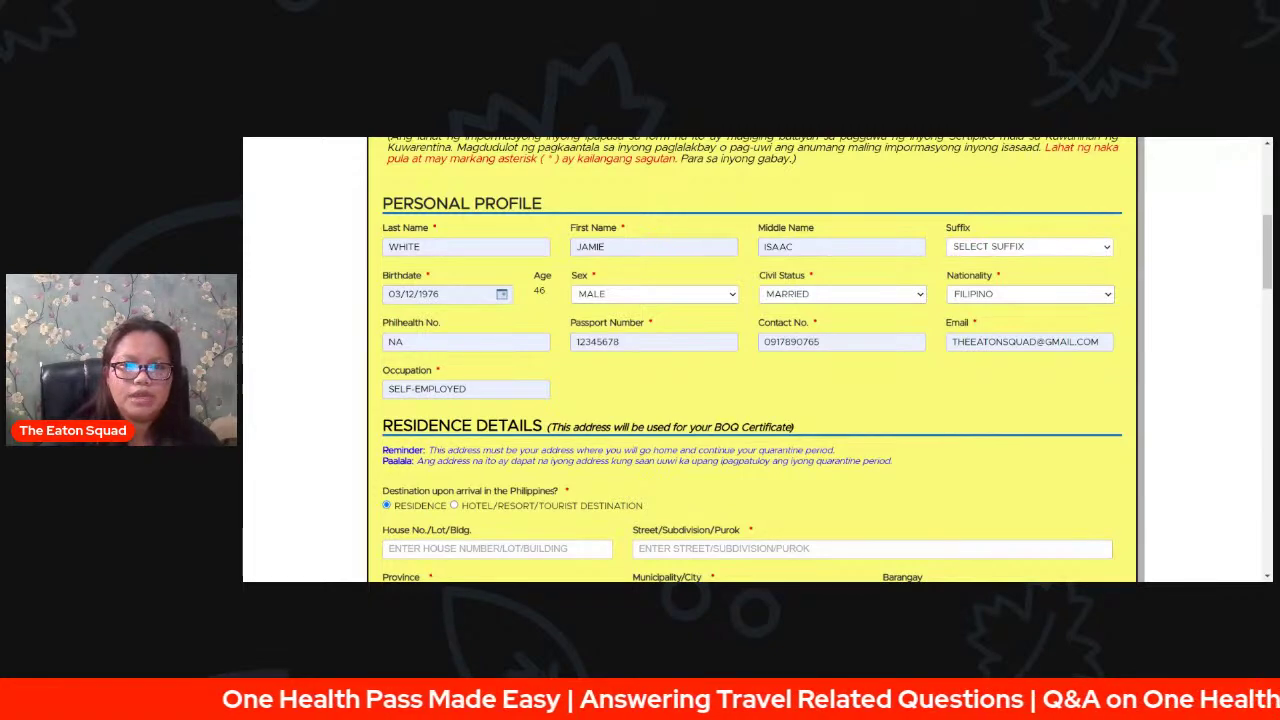
pyautogui.scroll(-2, 901, 165)
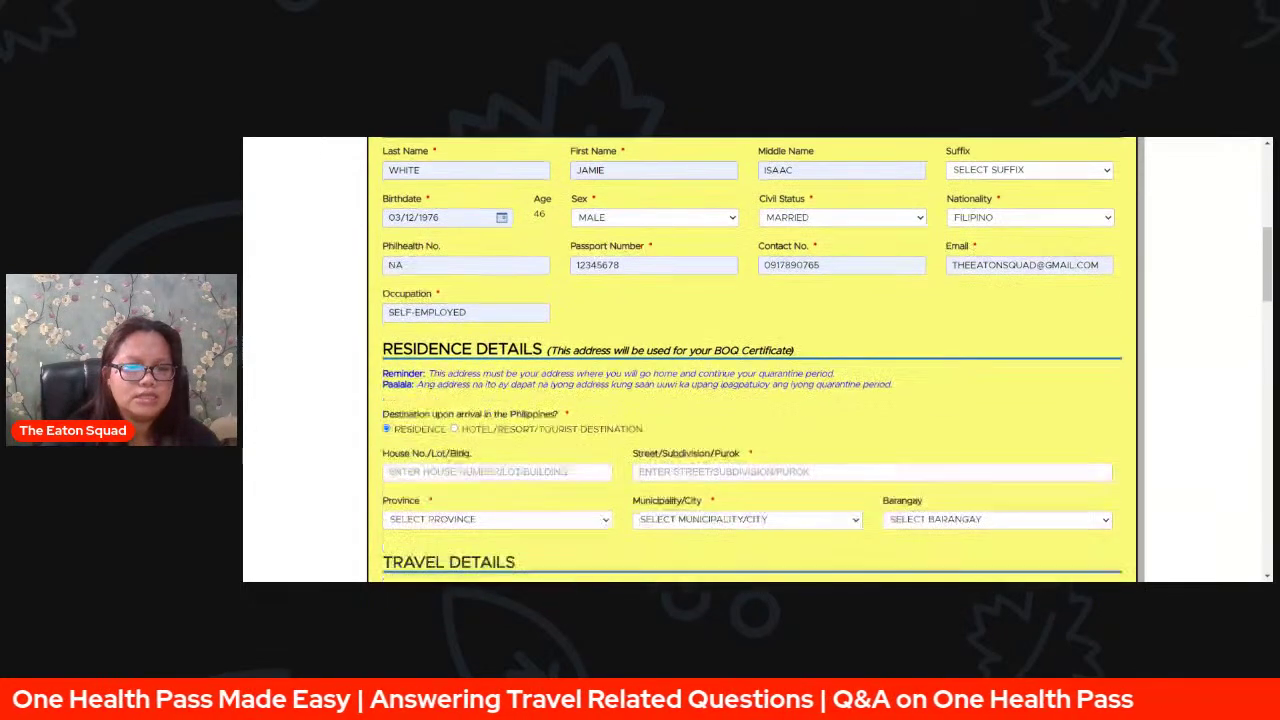
# - Enter the residence house number and street, then choose province, municipality/city and barangay
pyautogui.scroll(-2, 752, 360)
pyautogui.click(497, 348)
pyautogui.press('Tab')
pyautogui.click(585, 408)
pyautogui.click(550, 386)
pyautogui.click(726, 400)
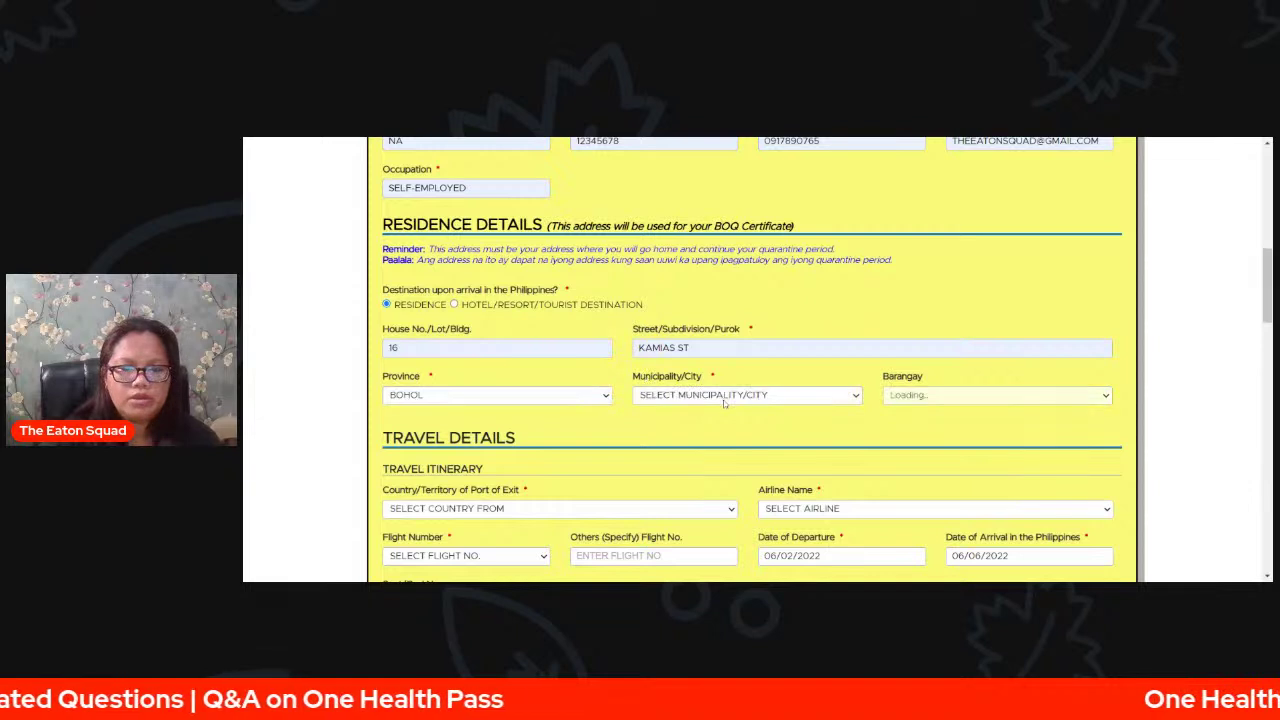
pyautogui.click(796, 299)
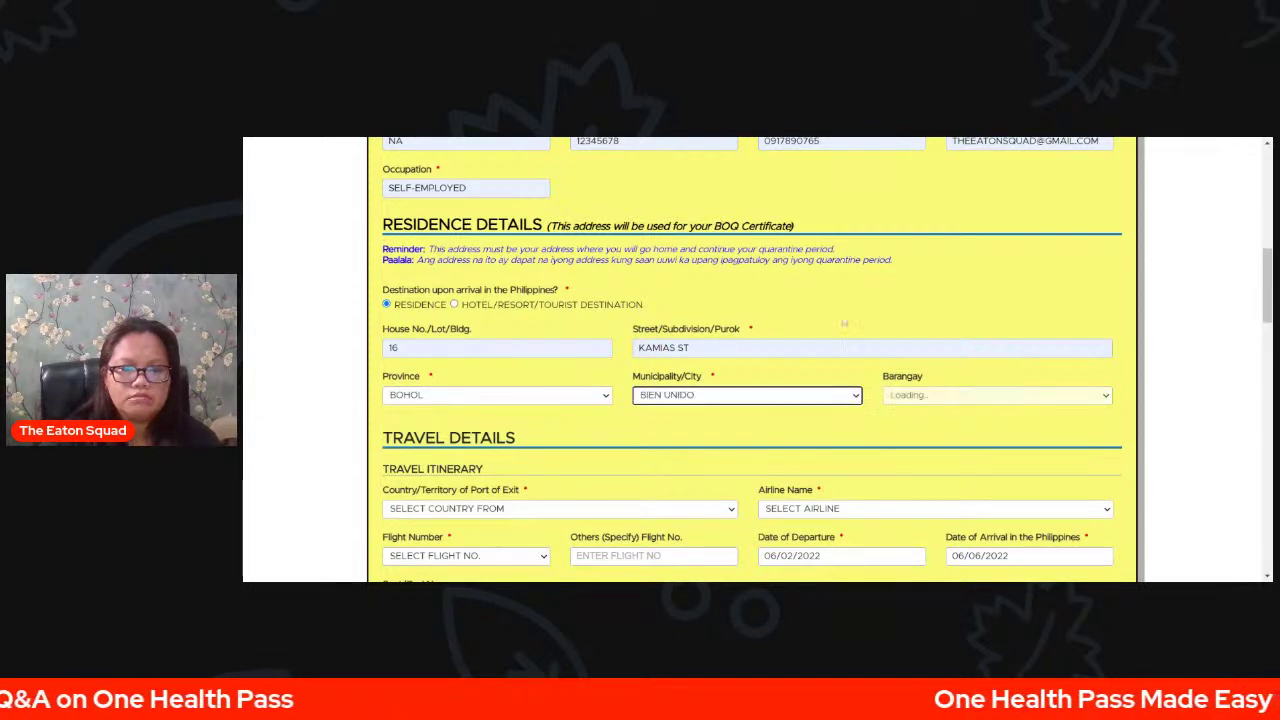
pyautogui.click(924, 400)
pyautogui.click(967, 286)
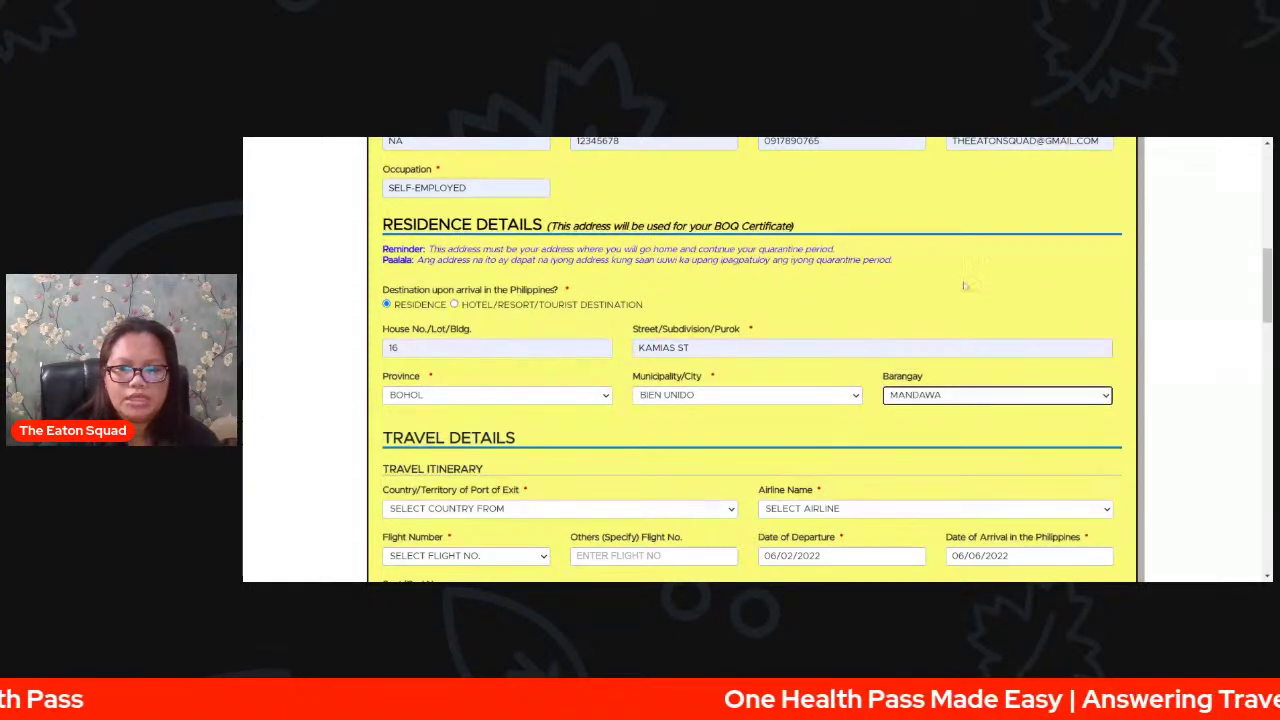
# - Try Hotel/Resort as destination with a pasted hotel name, then revert to RESIDENCE
pyautogui.scroll(-1, 985, 297)
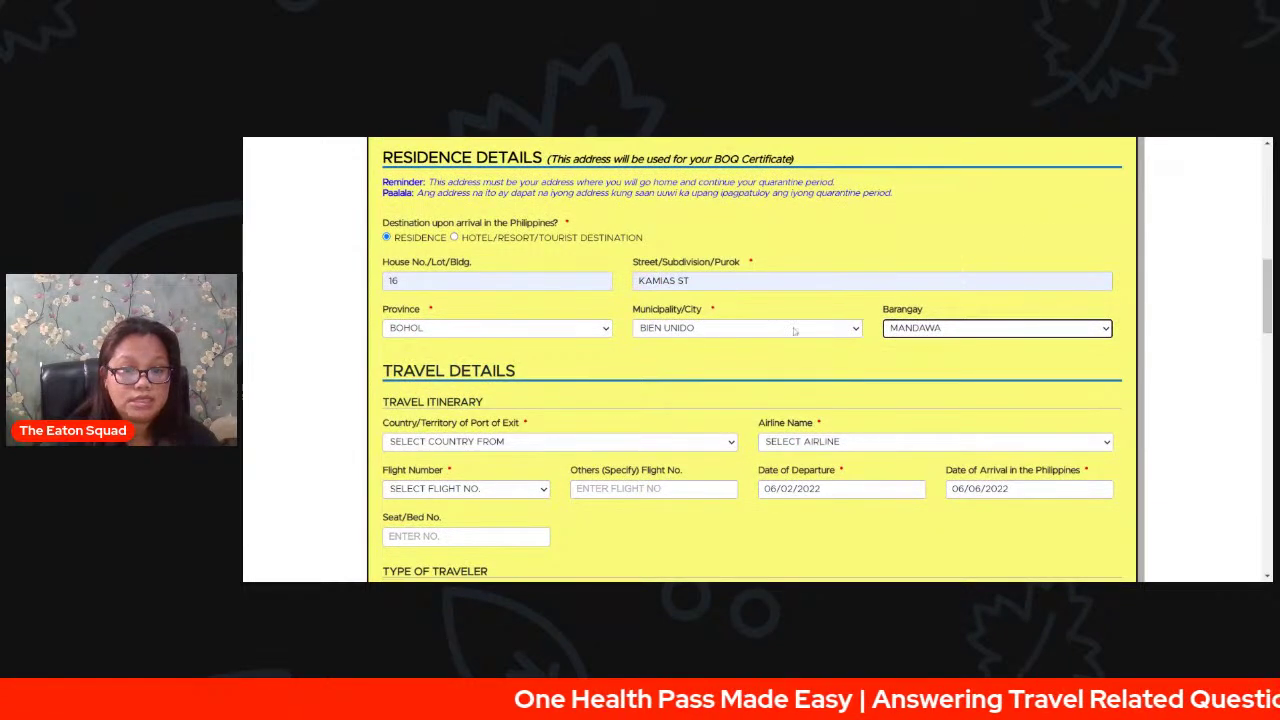
pyautogui.click(455, 237)
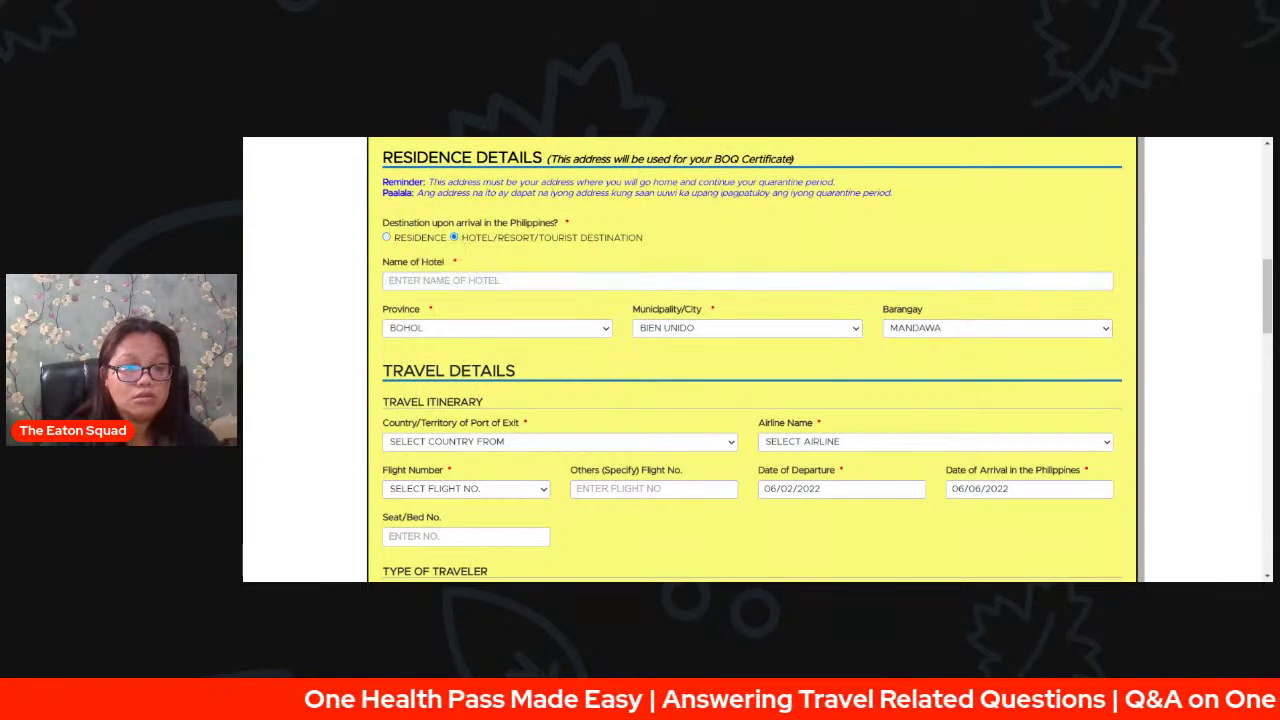
pyautogui.click(515, 280)
pyautogui.write('GREENLEAF HOTEL')
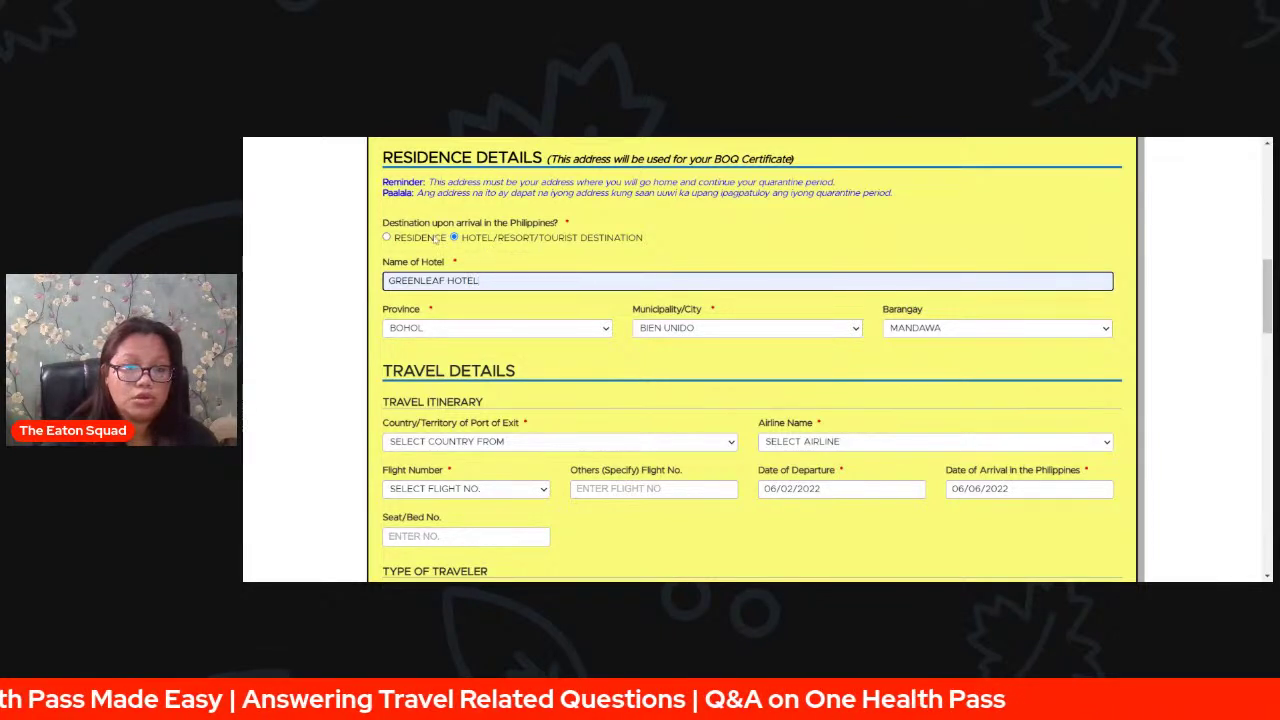
pyautogui.click(389, 238)
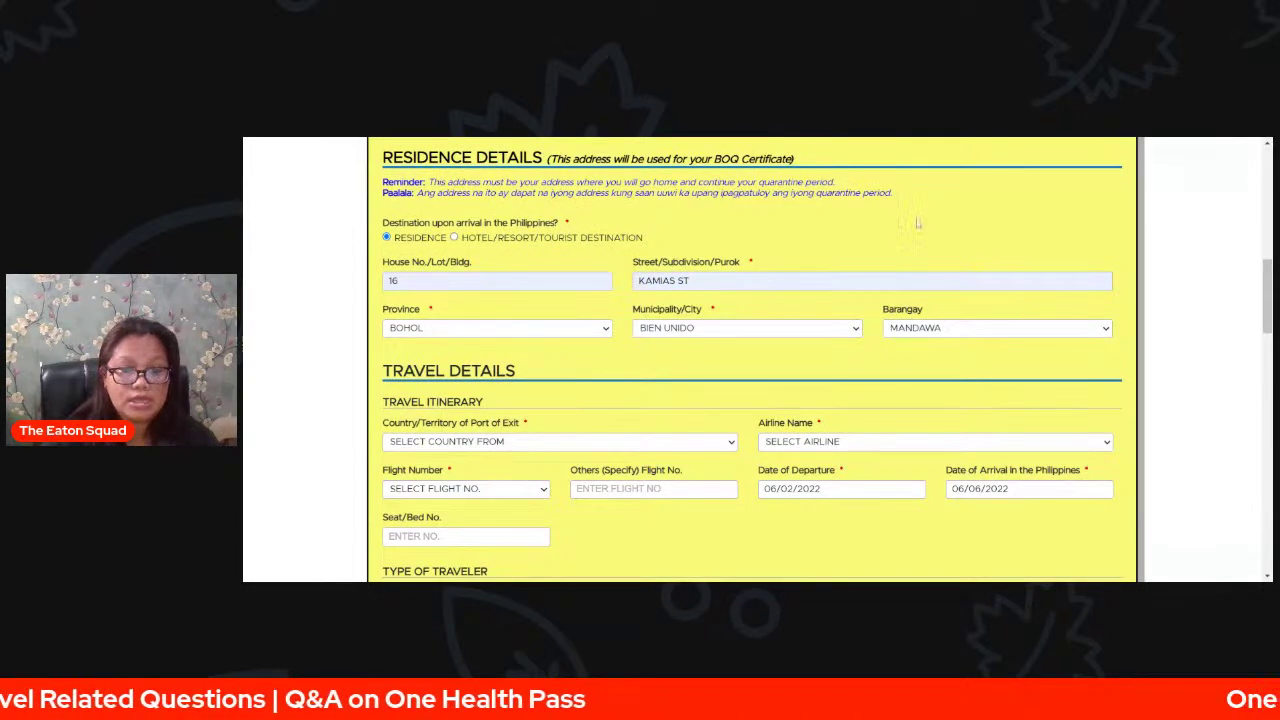
# - Choose UNITED STATES OF AMERICA as the exit country in the travel itinerary
pyautogui.scroll(-1, 1173, 332)
pyautogui.scroll(-3, 1173, 332)
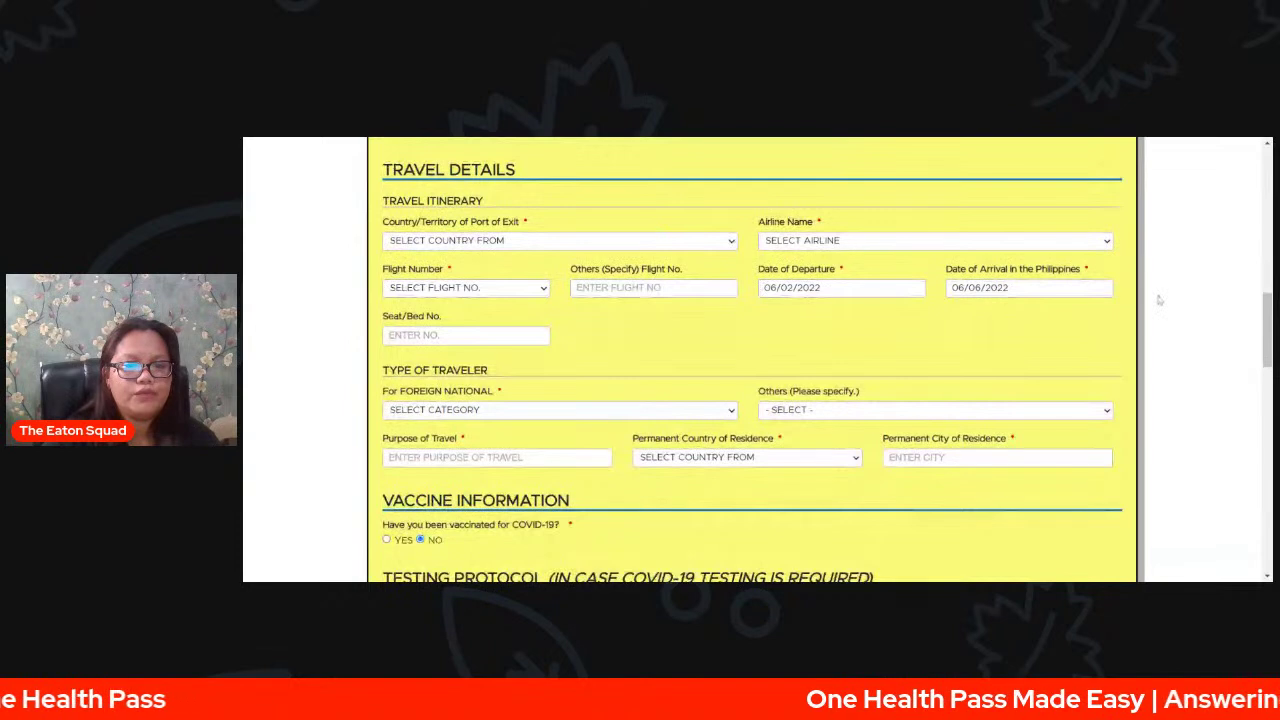
pyautogui.scroll(4, 1159, 299)
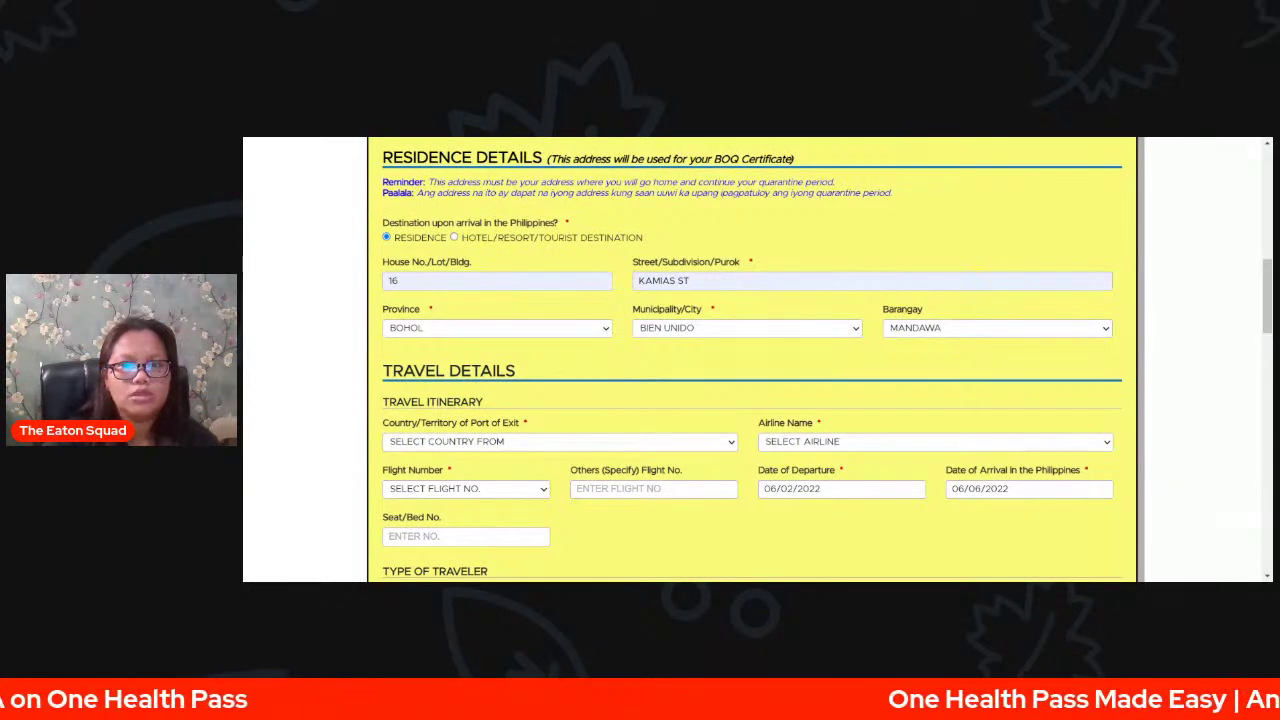
pyautogui.scroll(-1, 1180, 360)
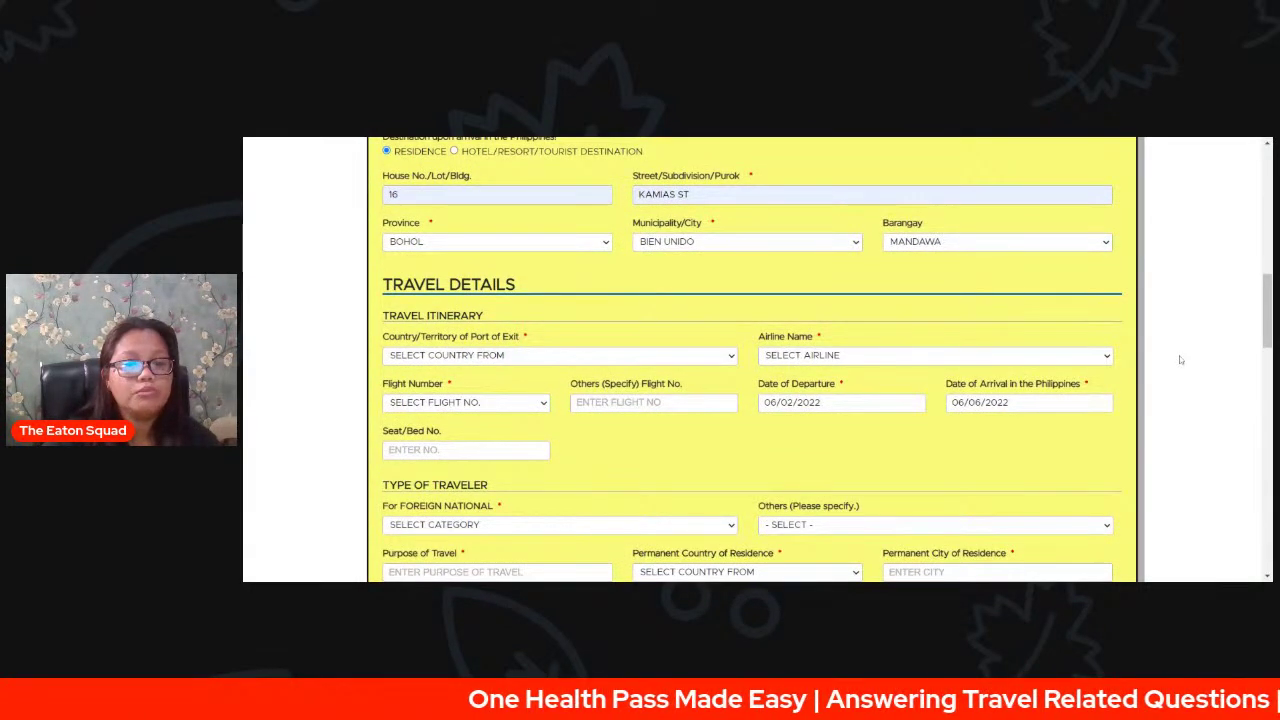
pyautogui.scroll(-1, 1180, 360)
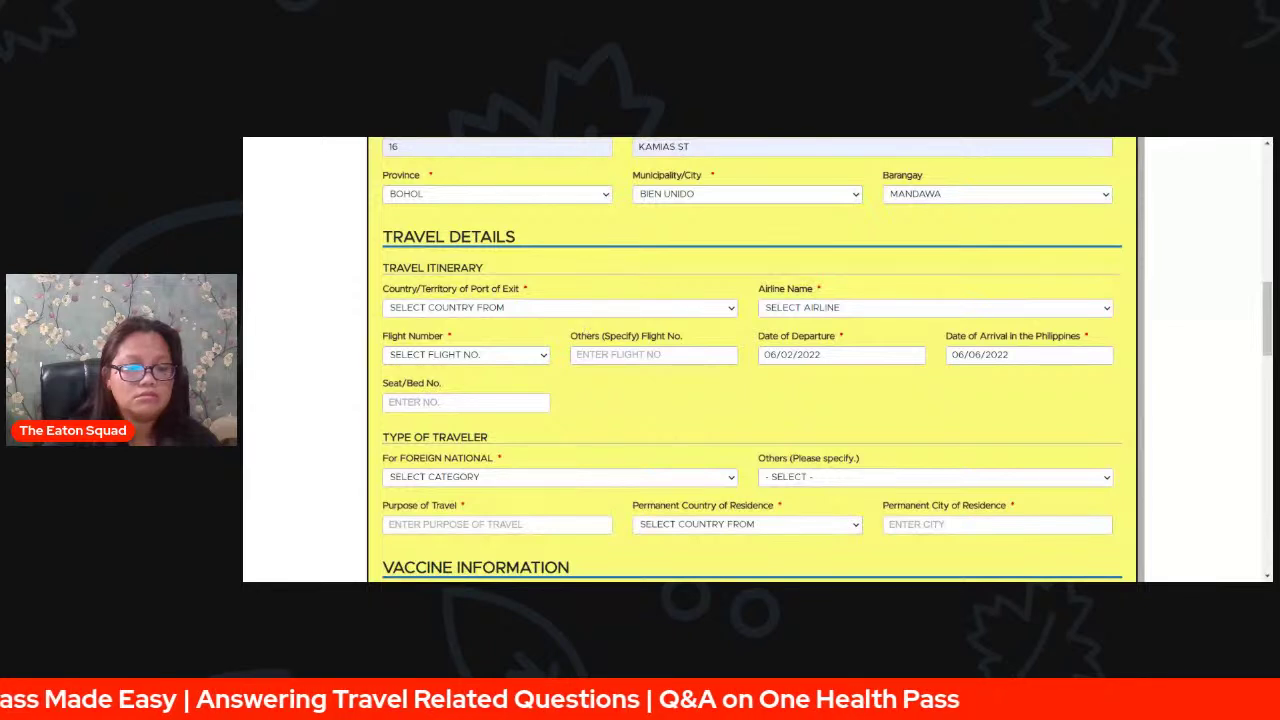
pyautogui.click(690, 381)
pyautogui.click(815, 310)
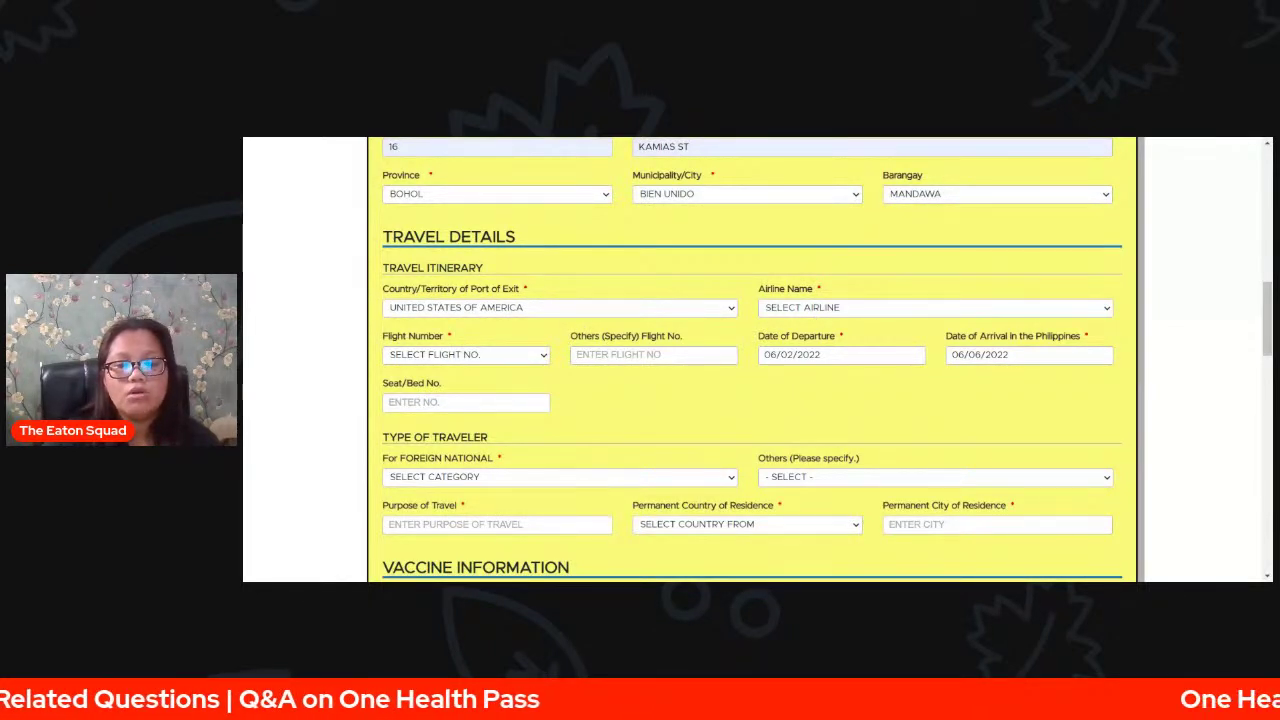
# - Set airline to NON-COMMERCIAL FLIGHT (SPECIAL FLIGHT) and flight number OTHERS (SPECIFY) as PR107
pyautogui.click(1108, 402)
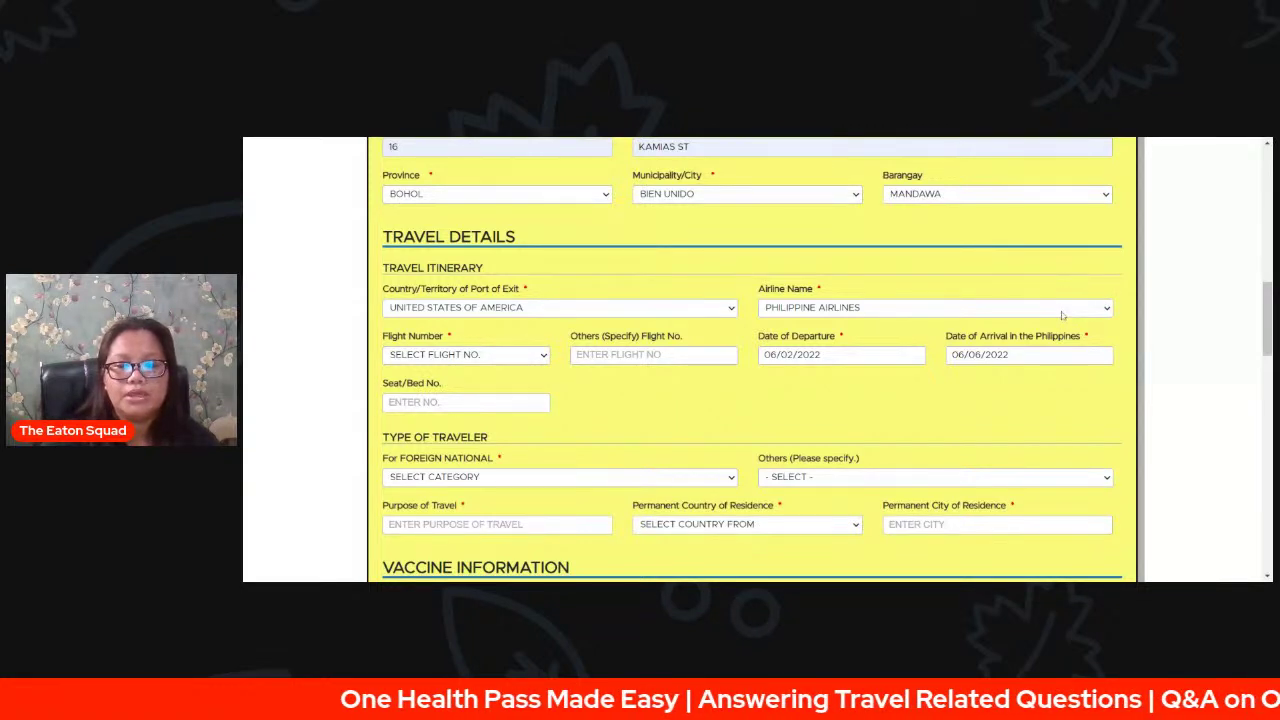
pyautogui.click(984, 309)
pyautogui.click(978, 340)
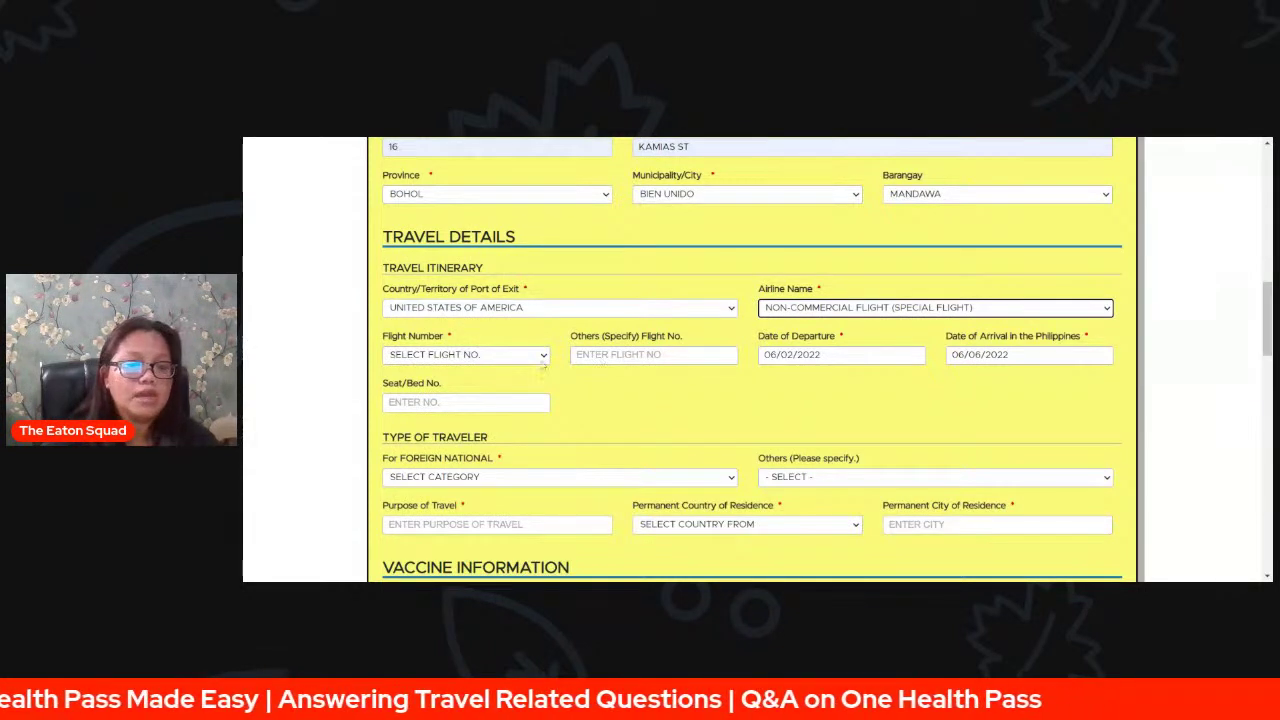
pyautogui.click(486, 357)
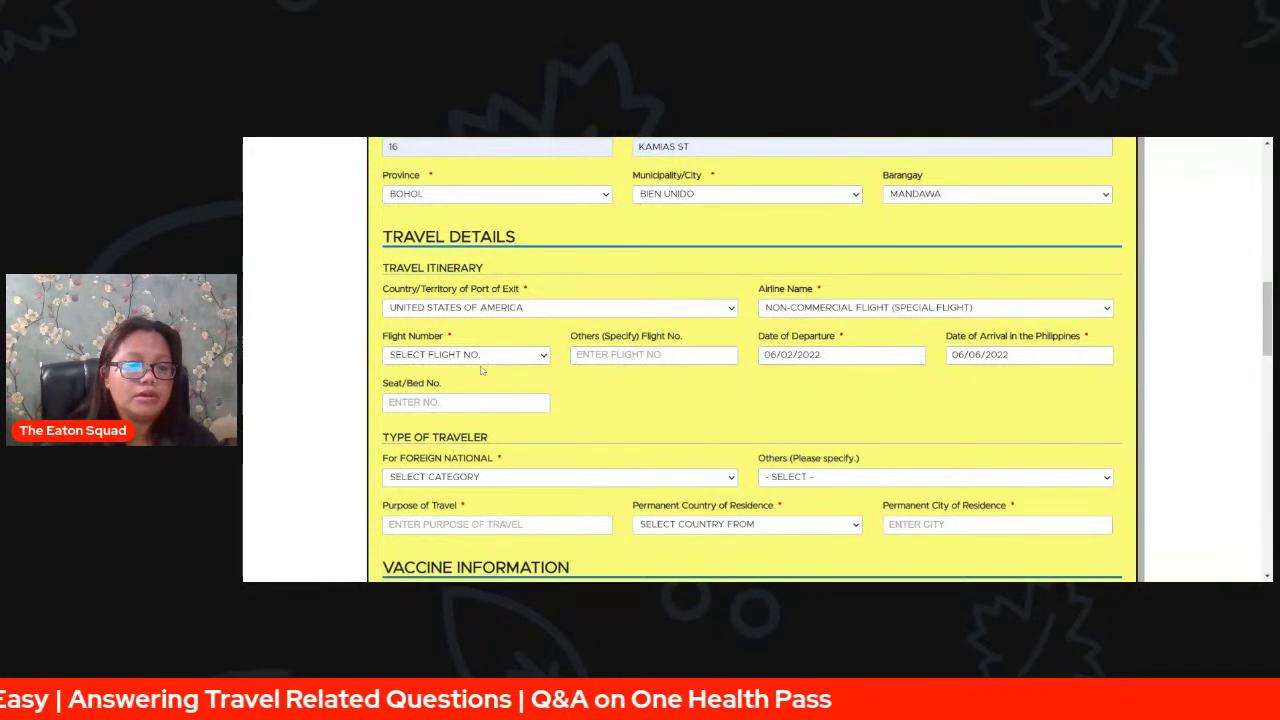
pyautogui.click(481, 370)
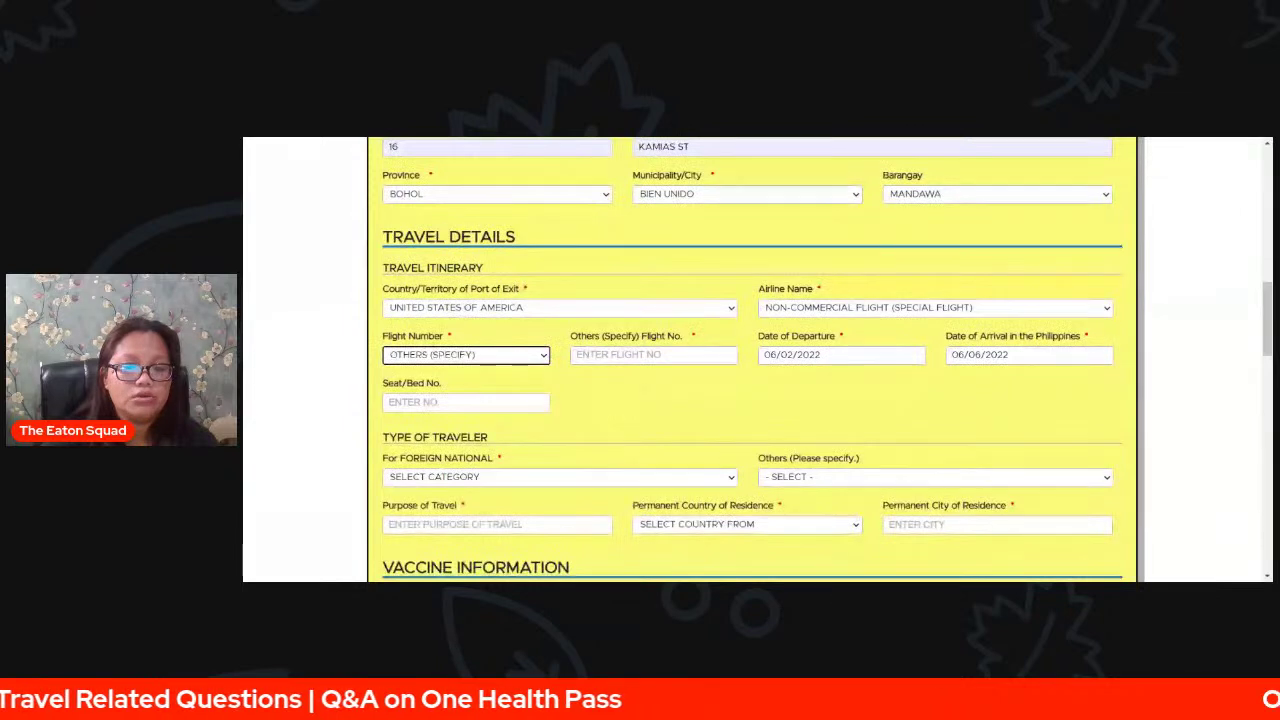
pyautogui.click(653, 355)
pyautogui.write('PR')
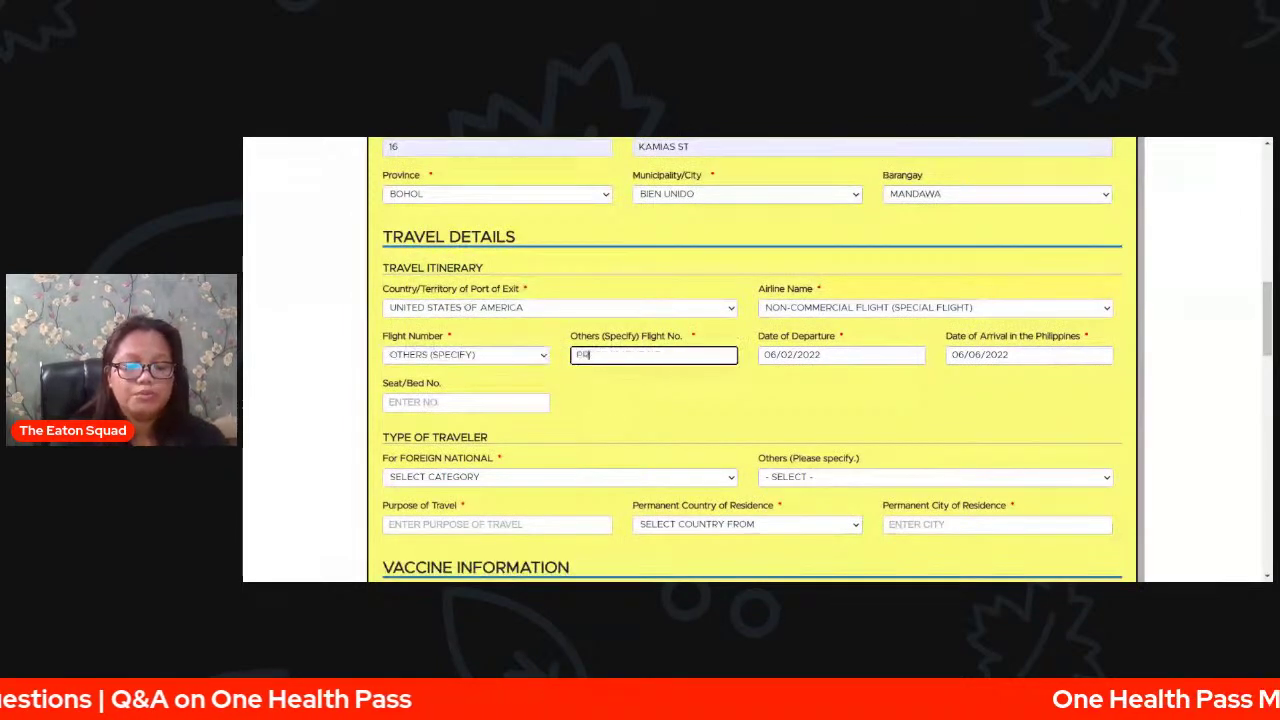
pyautogui.write('107')
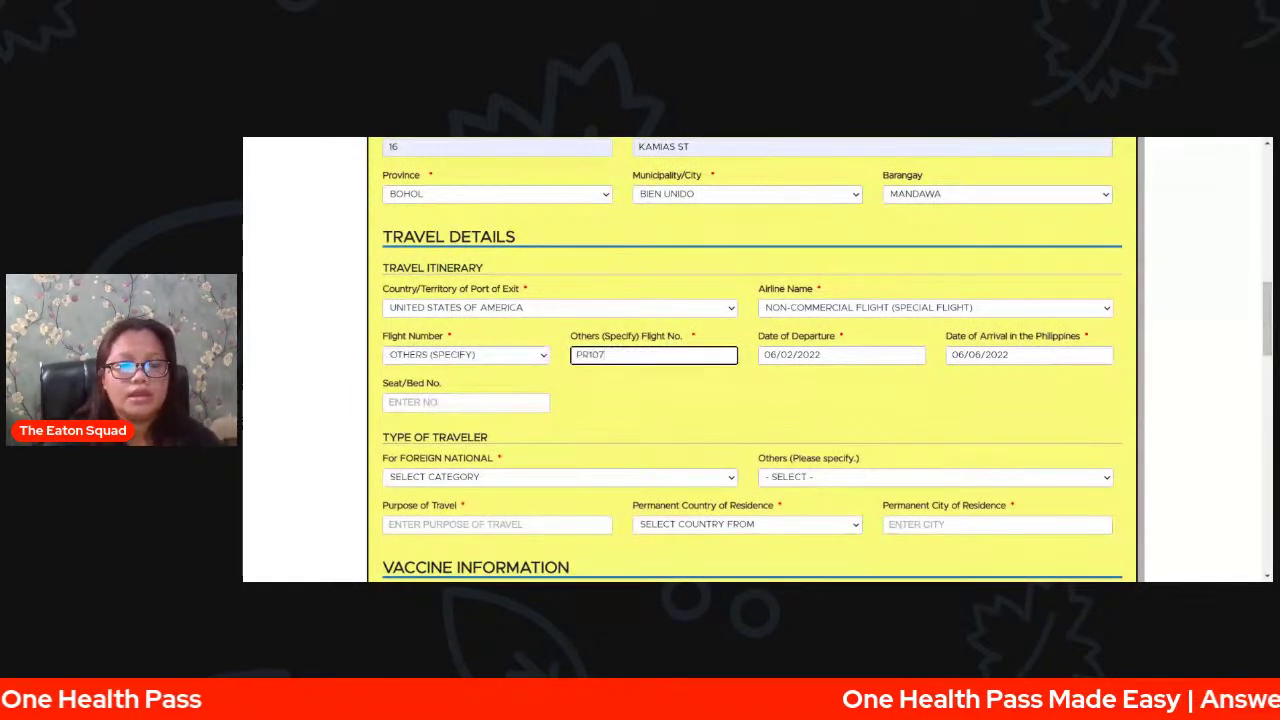
pyautogui.click(641, 391)
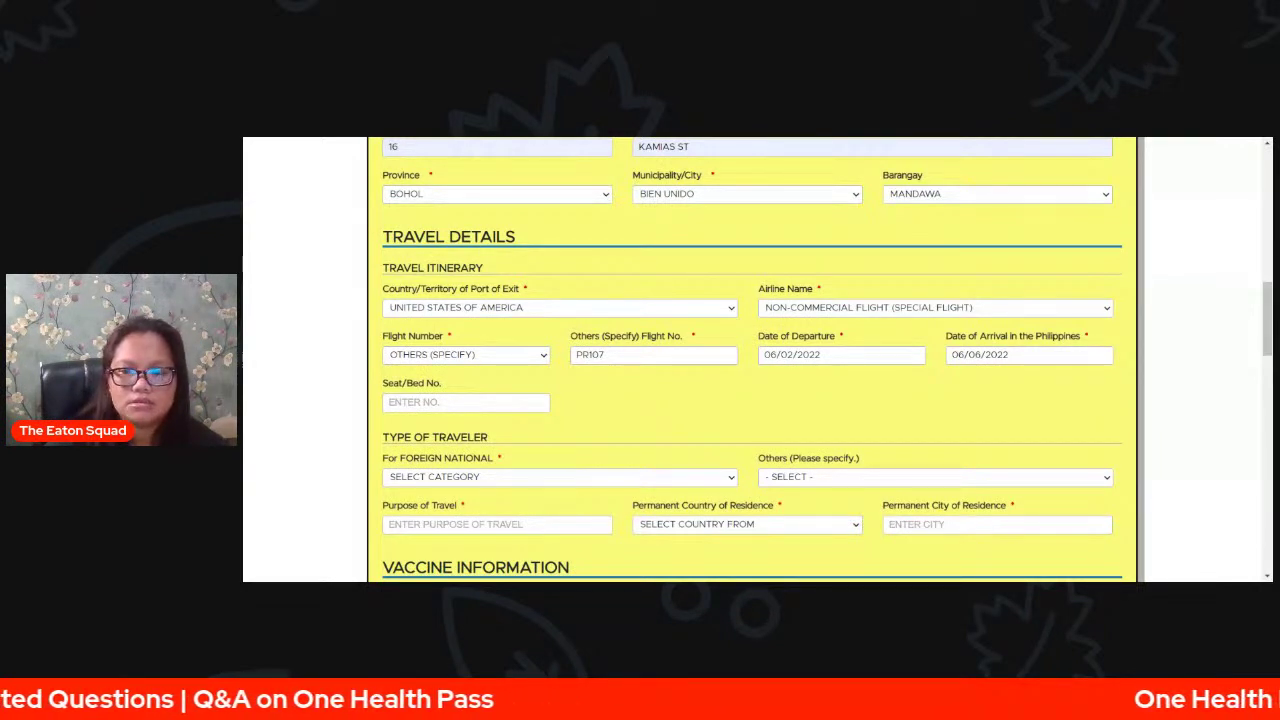
# - Enter 16F in the Seat/Bed No. field of the itinerary
pyautogui.scroll(-3, 1002, 345)
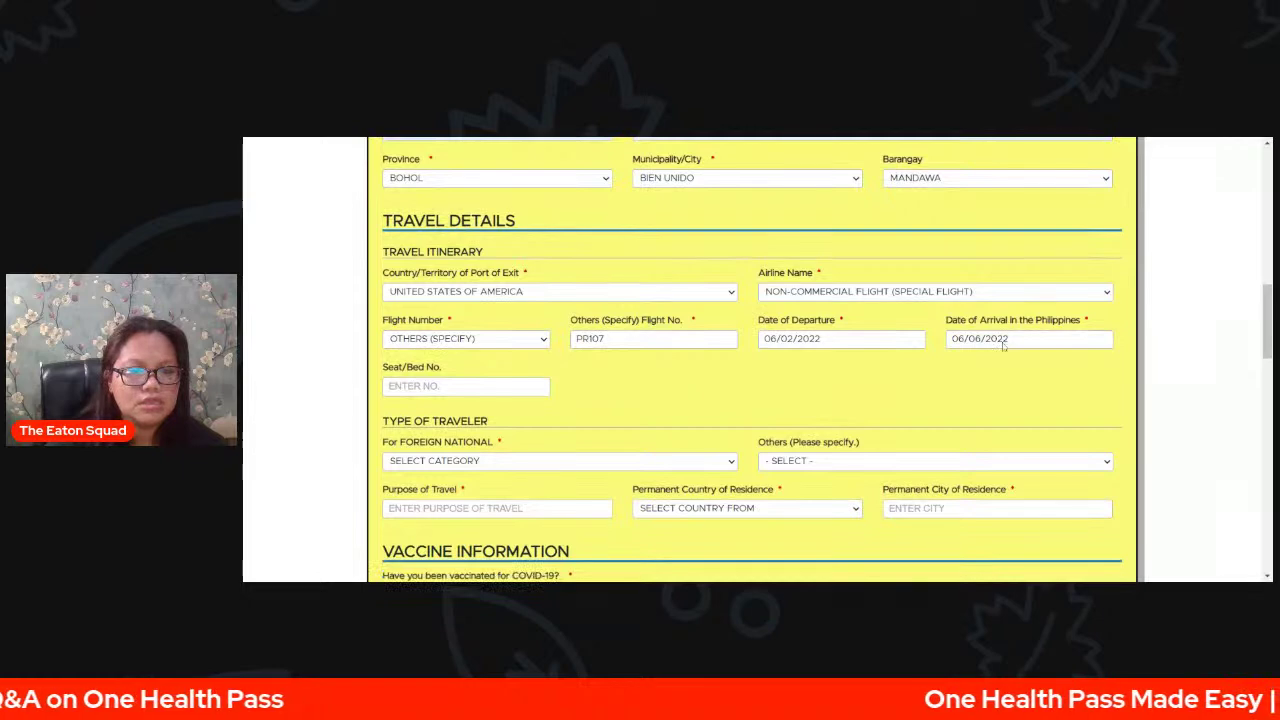
pyautogui.scroll(-1, 1002, 345)
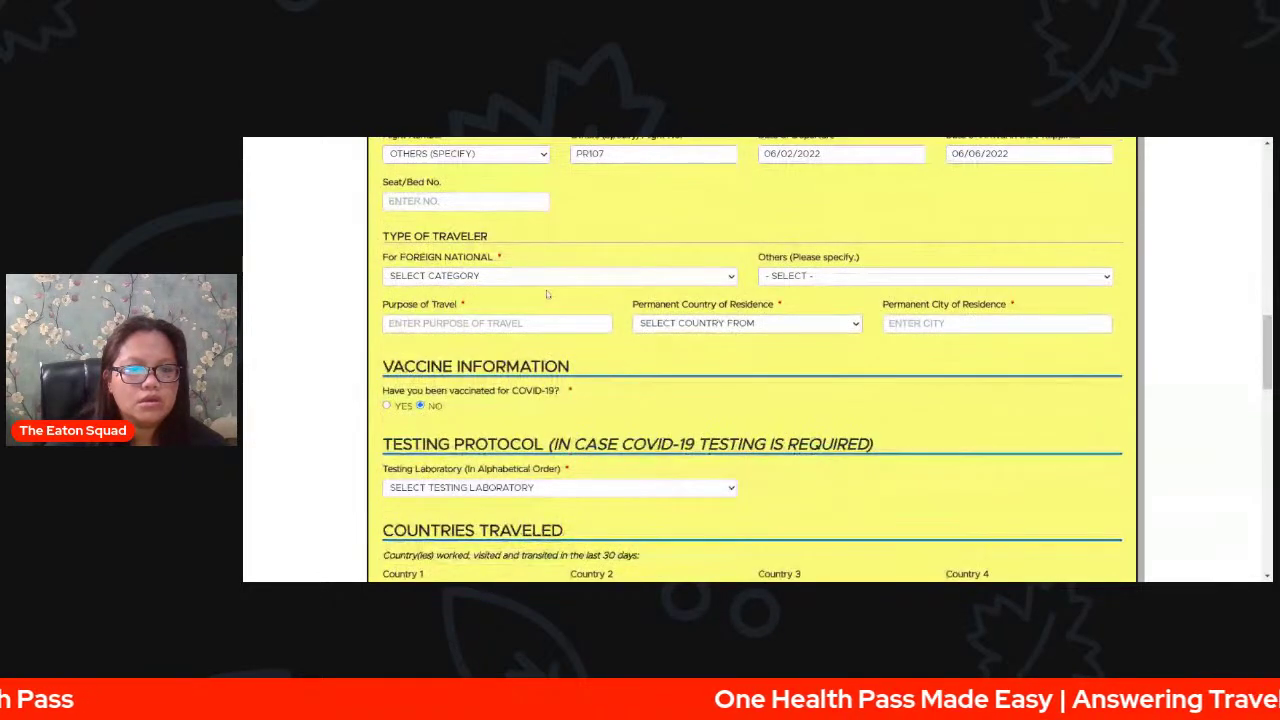
pyautogui.scroll(1, 549, 285)
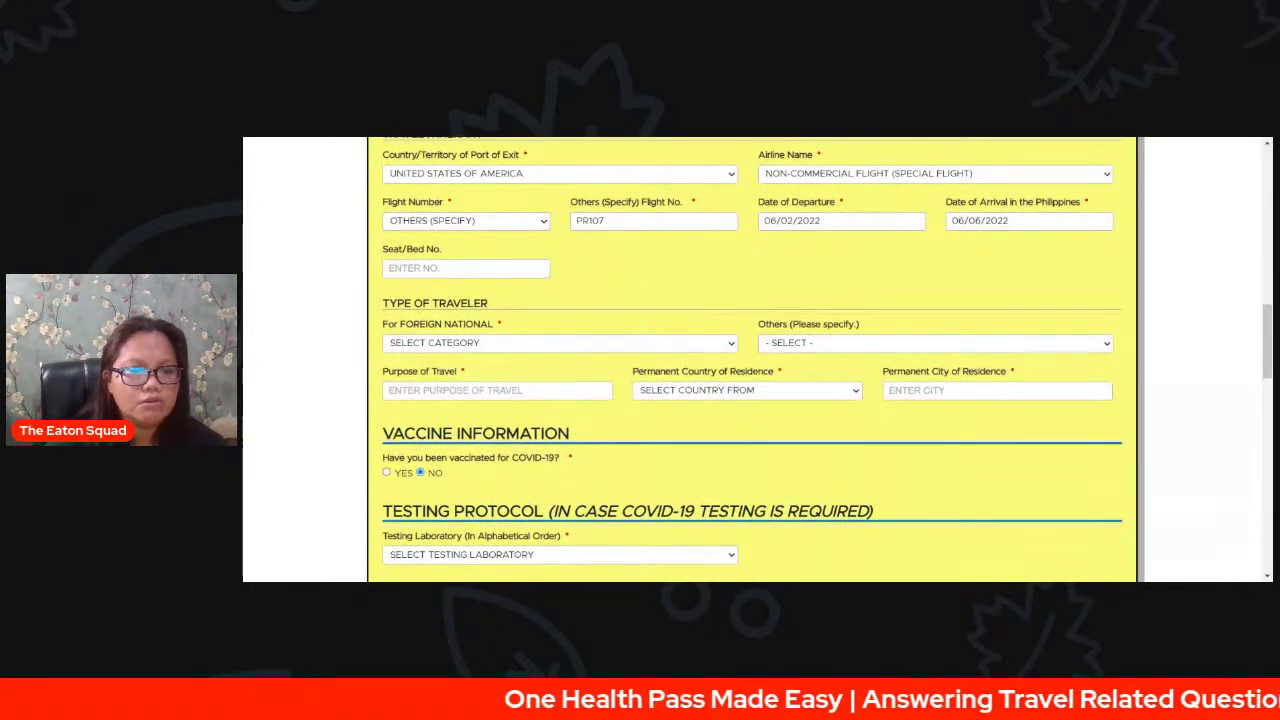
pyautogui.click(452, 289)
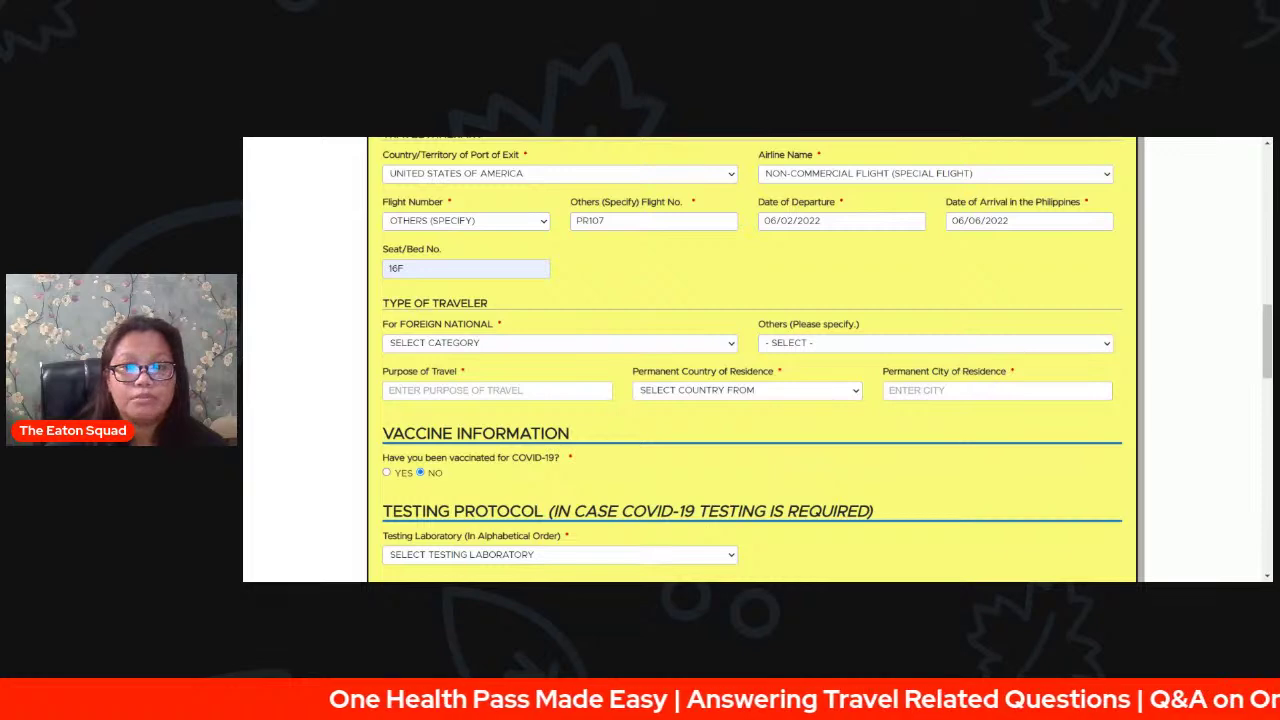
# - Choose BALIKBAYAN traveler category; set permanent residence to UNITED STATES OF AMERICA, city TEXAS
pyautogui.click(563, 340)
pyautogui.click(563, 374)
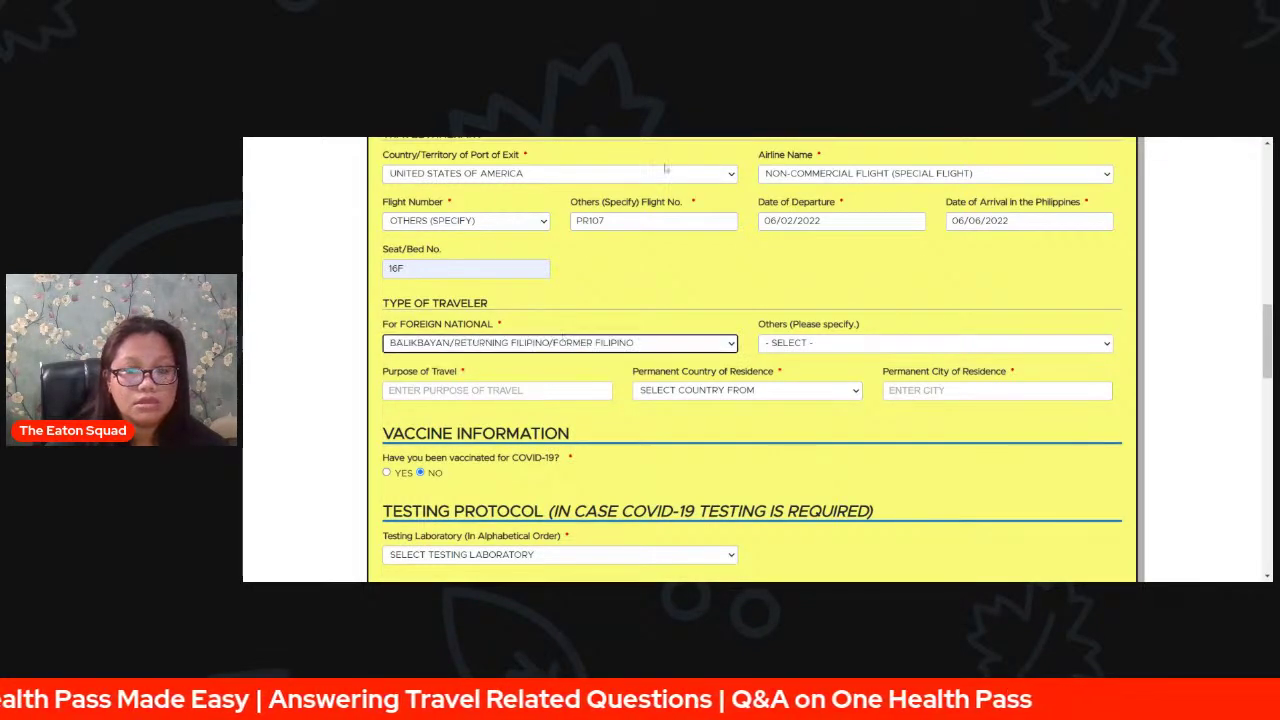
pyautogui.scroll(-1, 998, 450)
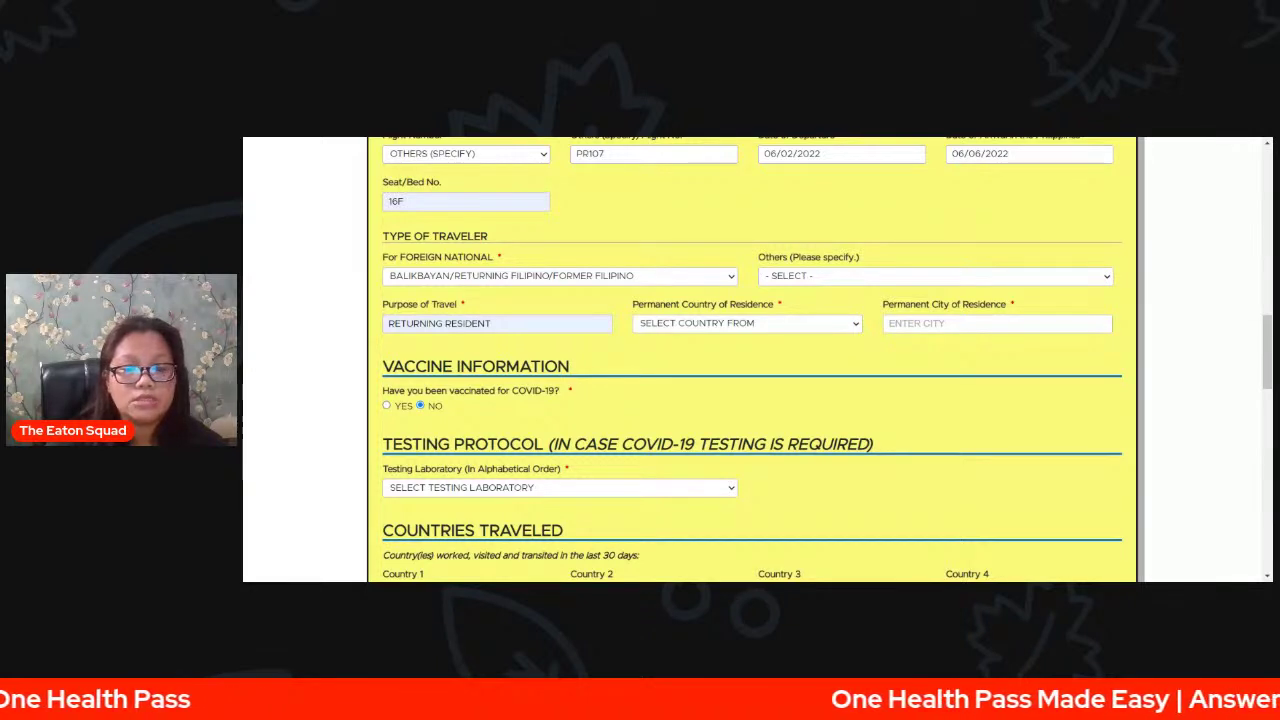
pyautogui.click(730, 440)
pyautogui.click(967, 328)
pyautogui.click(950, 348)
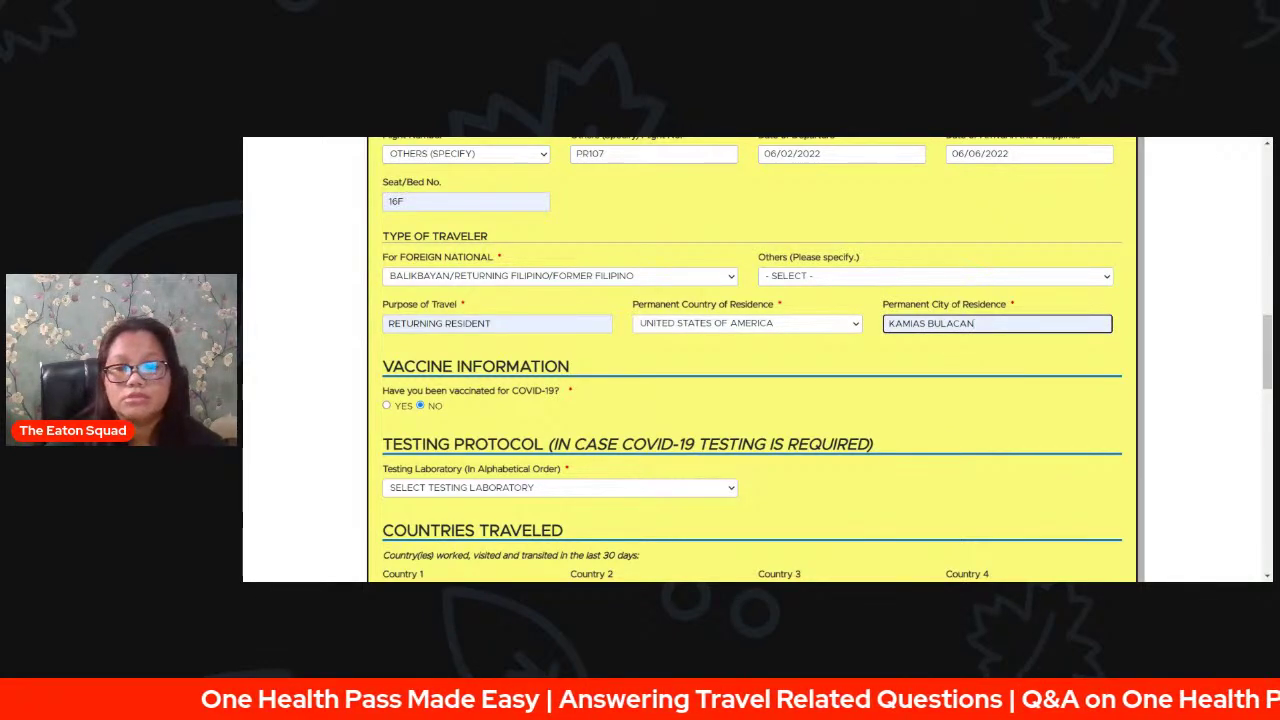
pyautogui.hotkey('ctrl', 'a')
pyautogui.write('TEXAS')
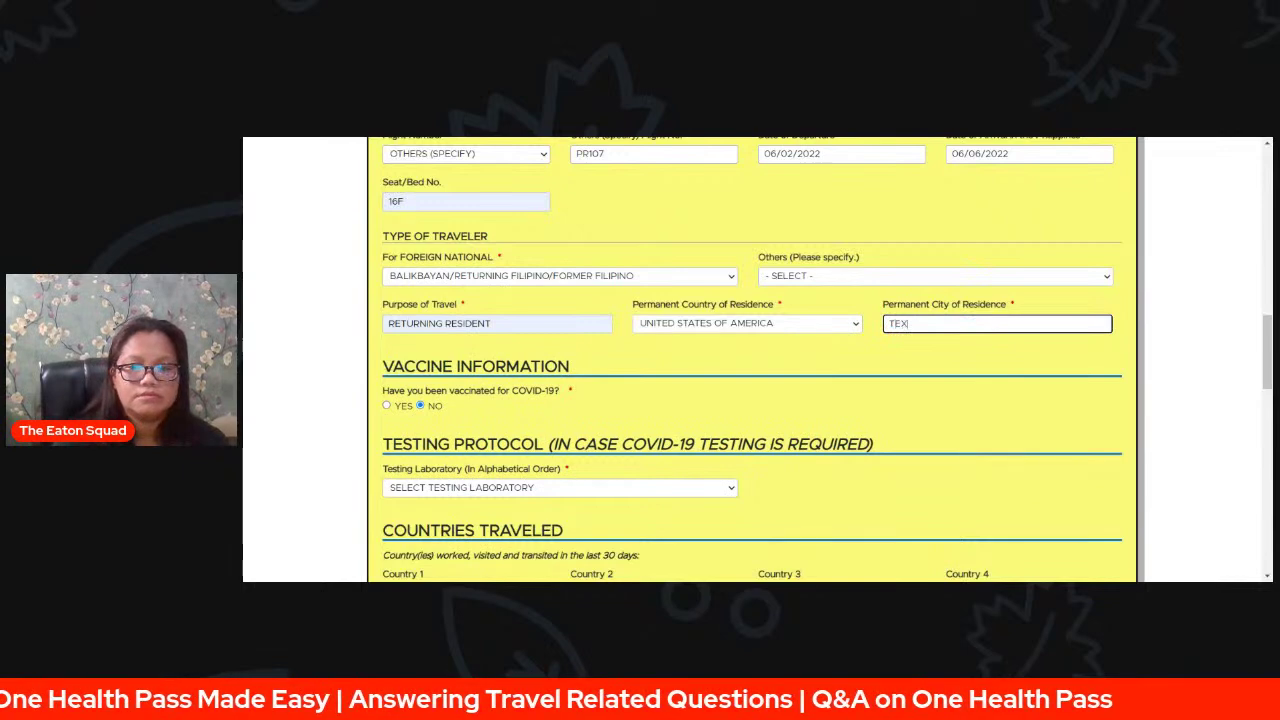
pyautogui.click(1046, 364)
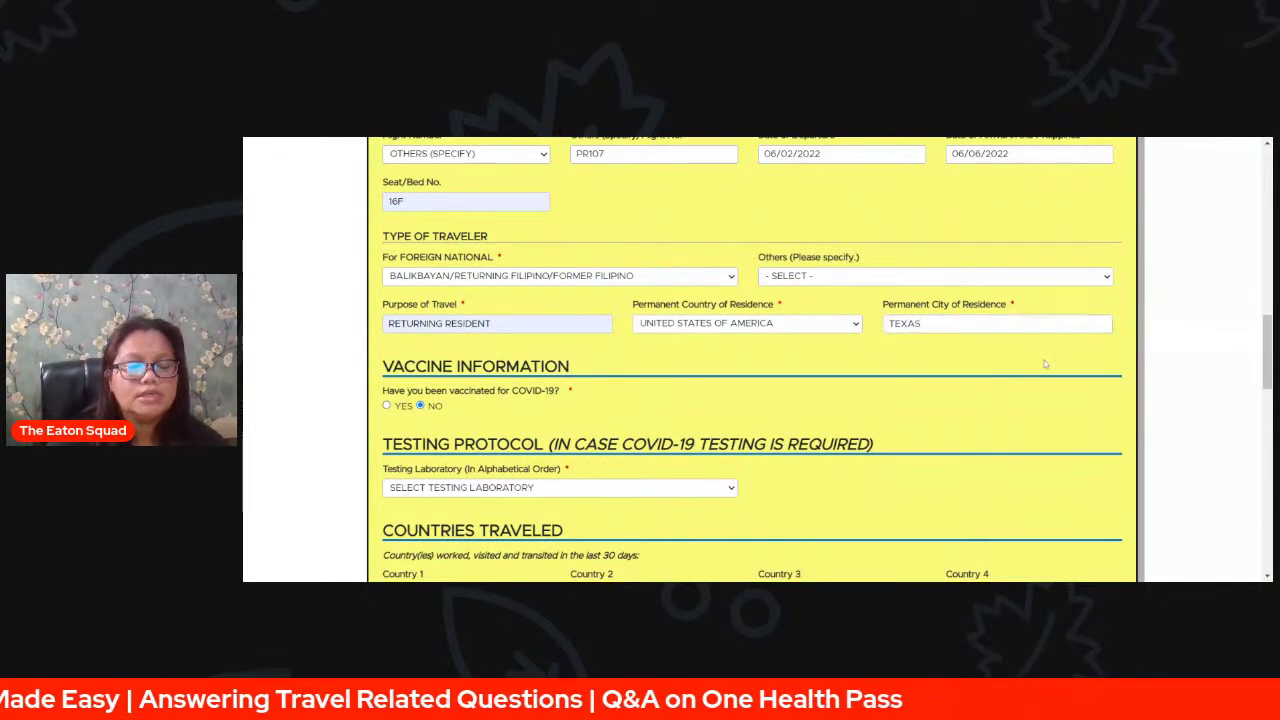
pyautogui.scroll(-2, 1050, 364)
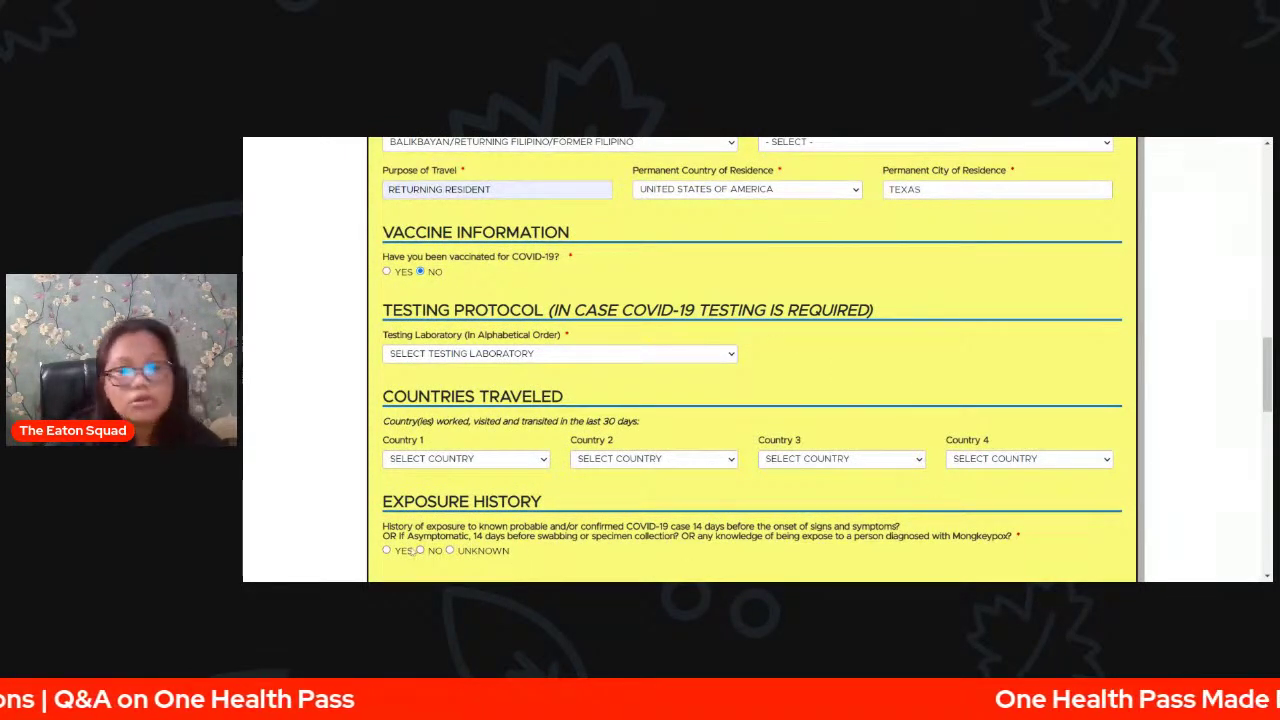
pyautogui.scroll(-2, 1163, 372)
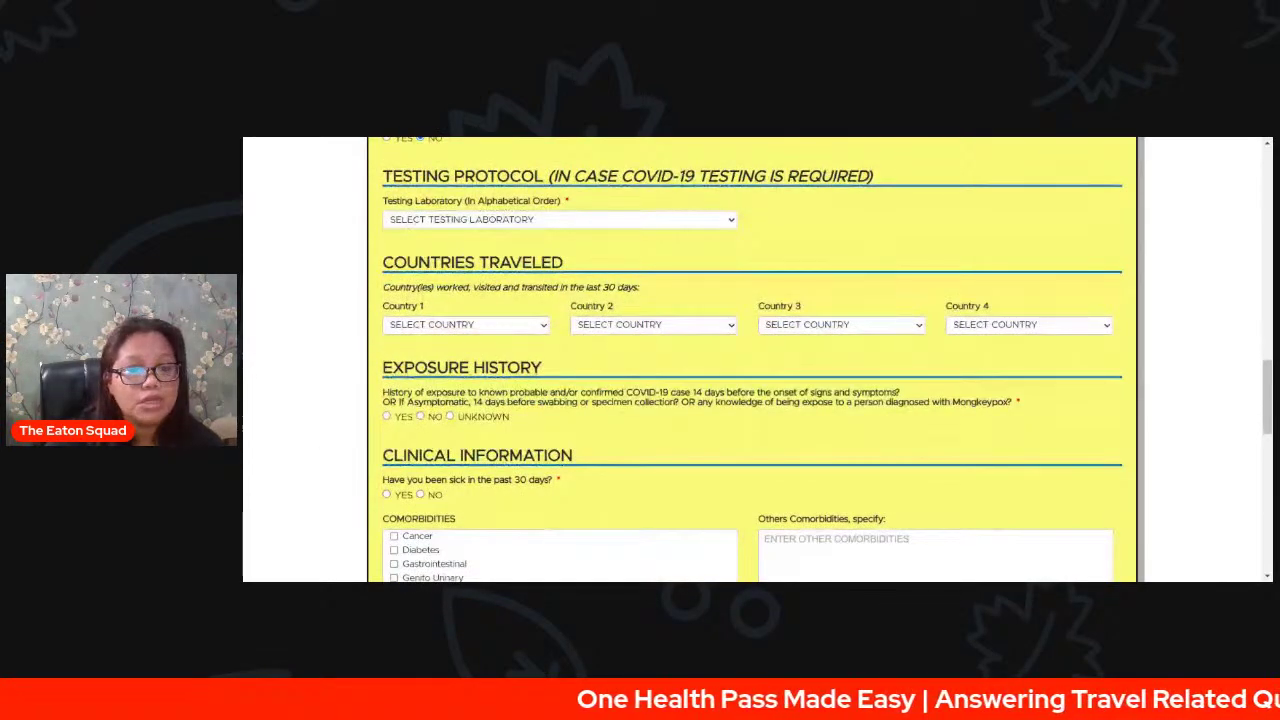
pyautogui.scroll(2, 1163, 372)
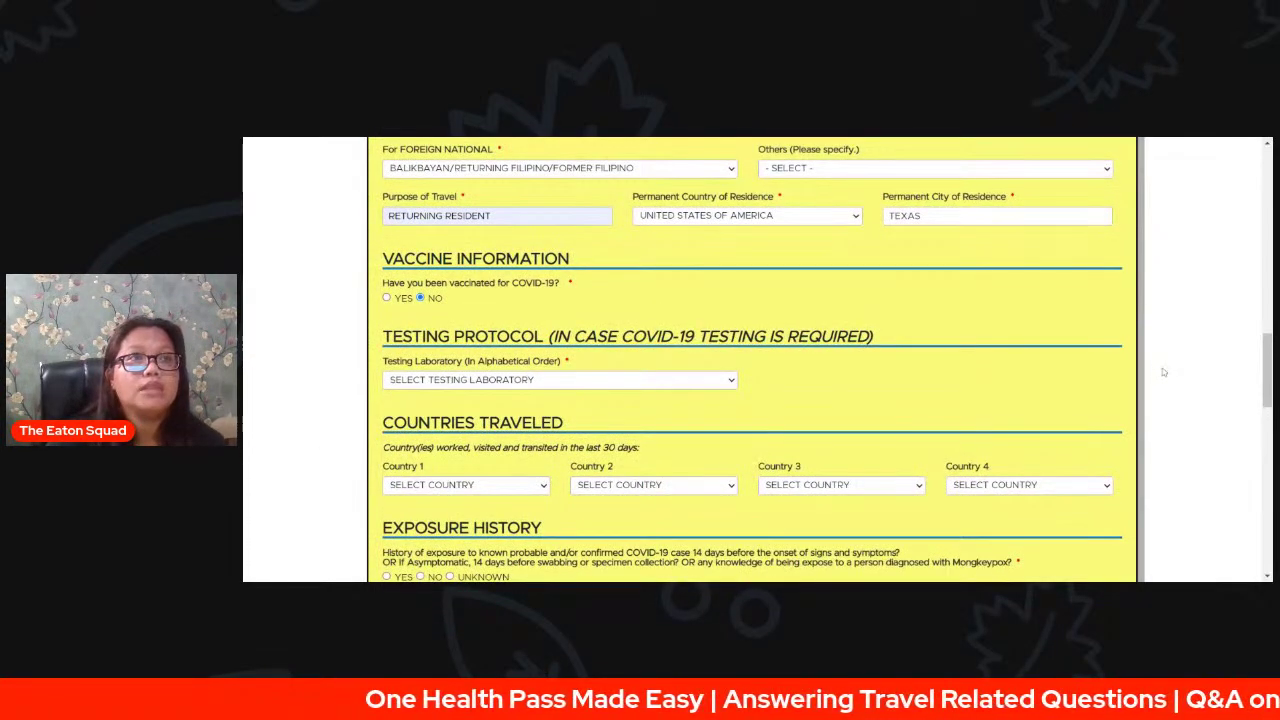
pyautogui.scroll(1, 1163, 372)
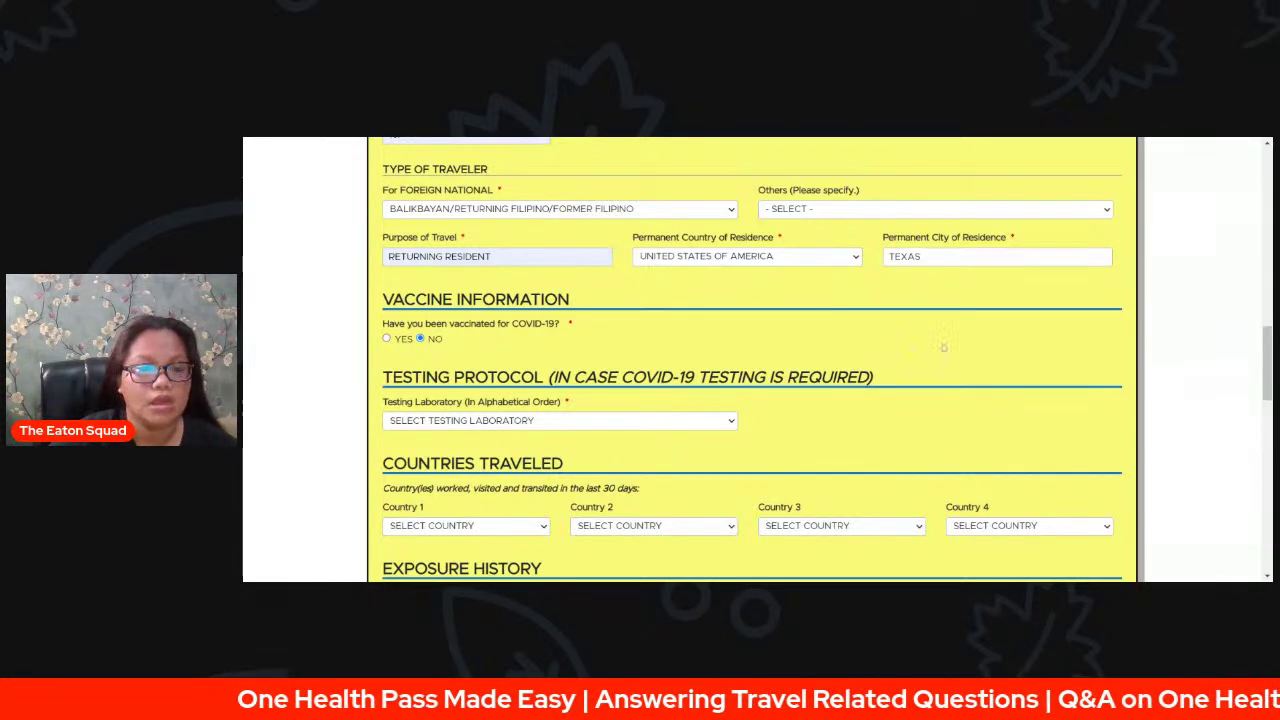
# - Mark the traveler as vaccinated, with first dose BIONTECH, PFIZER on 02/09/2022
pyautogui.click(388, 340)
pyautogui.scroll(-1, 890, 355)
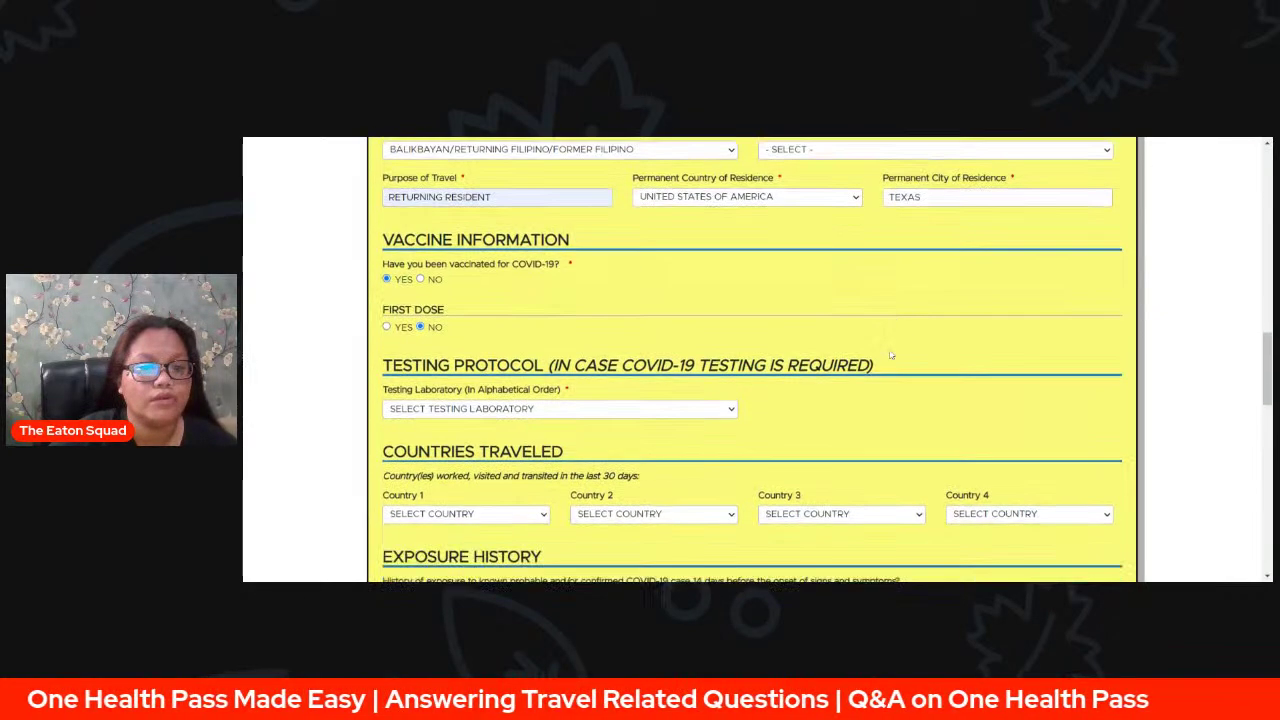
pyautogui.click(387, 320)
pyautogui.scroll(-1, 1067, 393)
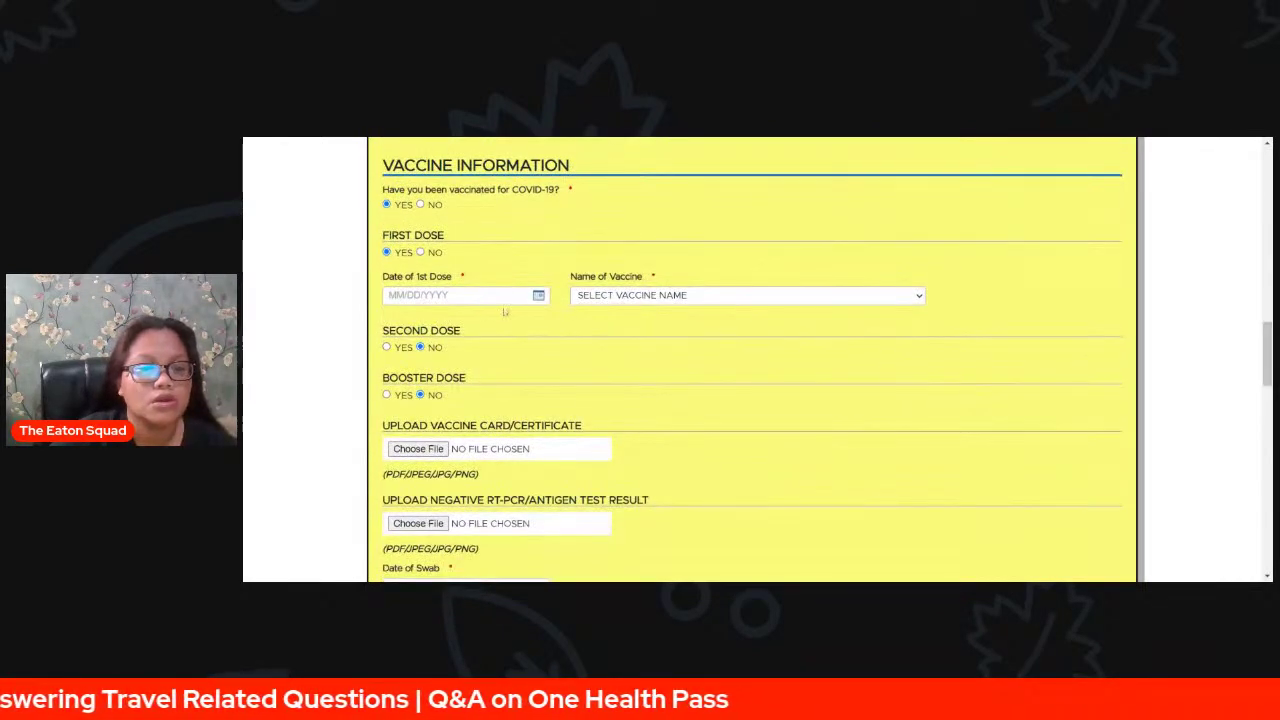
pyautogui.click(465, 295)
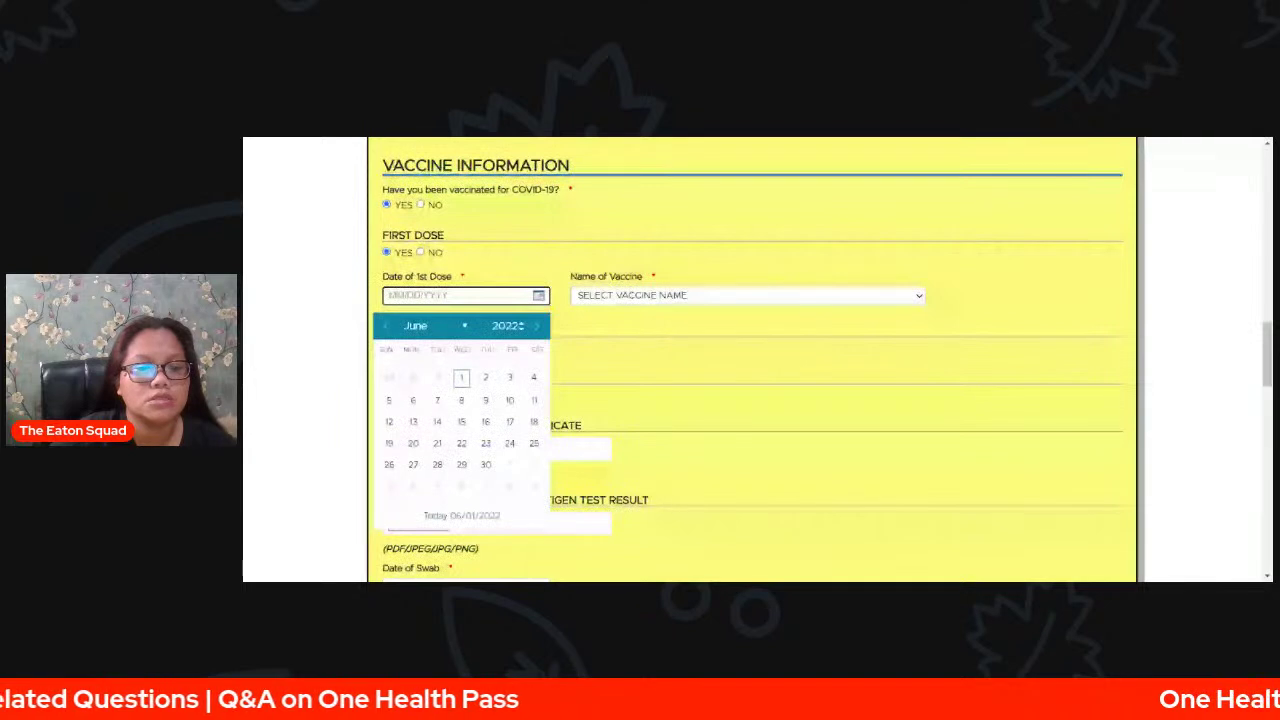
pyautogui.click(425, 325)
pyautogui.click(453, 388)
pyautogui.click(461, 398)
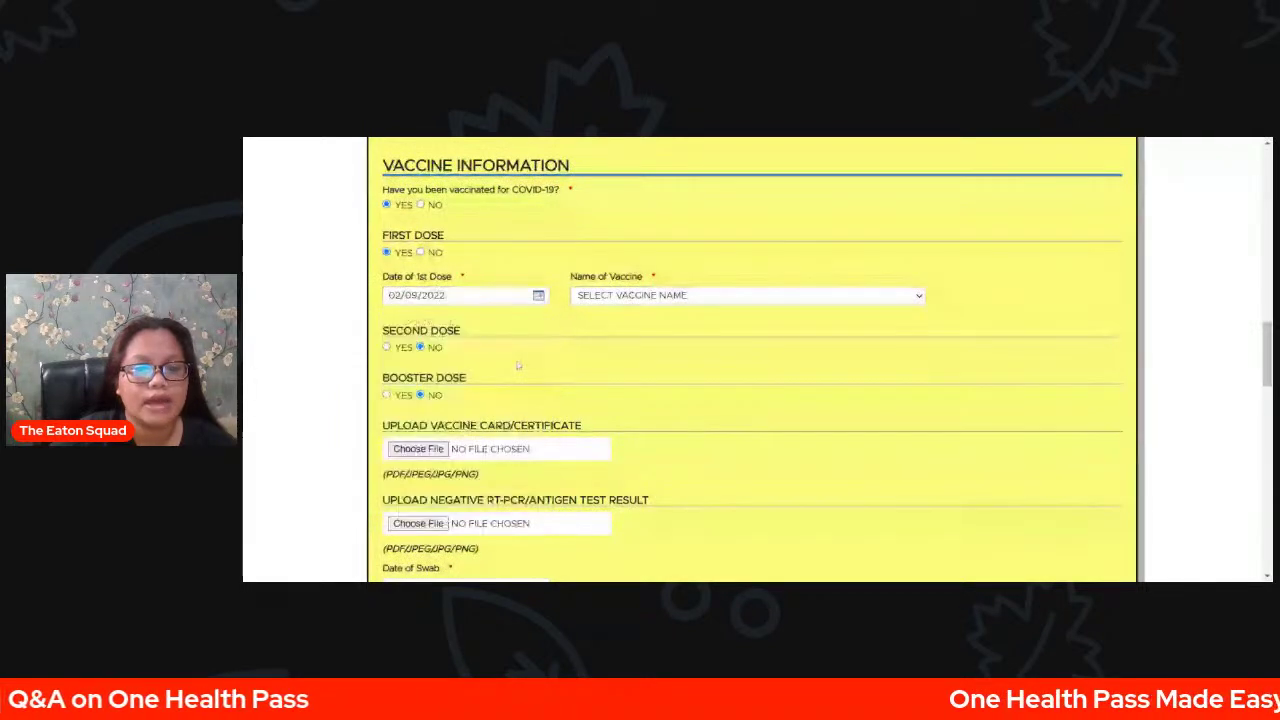
pyautogui.click(640, 326)
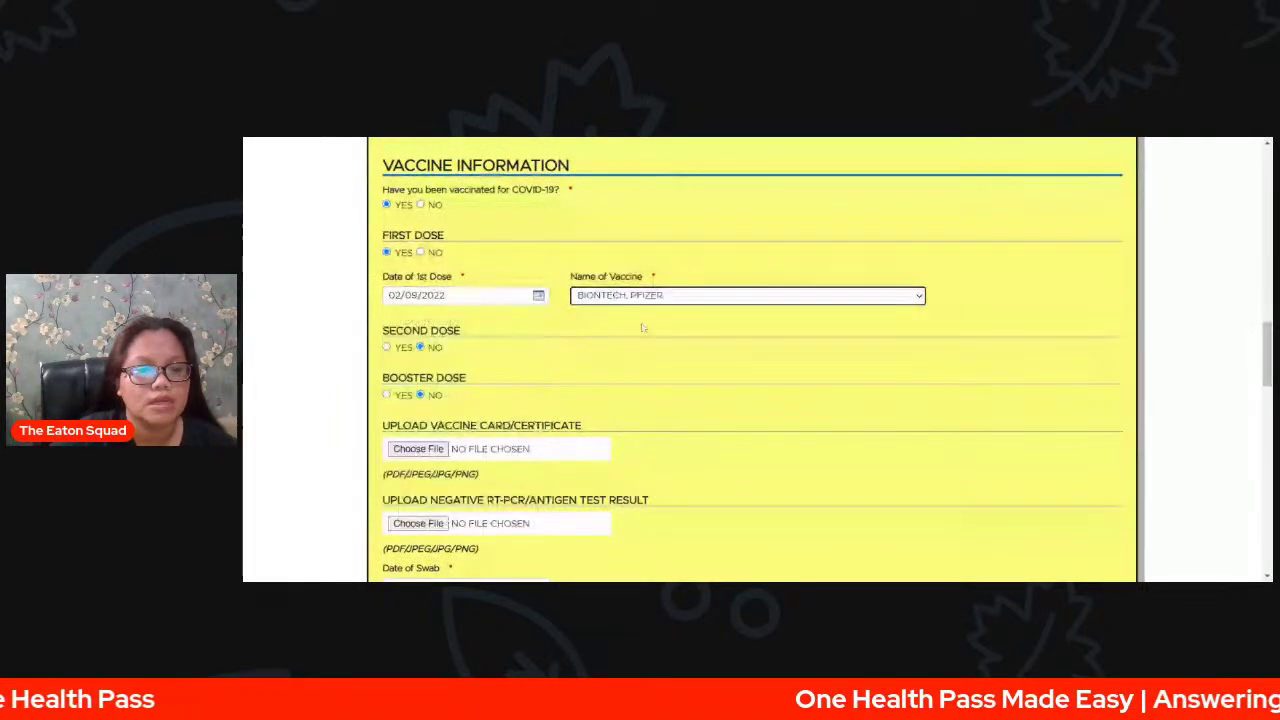
# - Mark Second Dose YES and date it March 2, 2022
pyautogui.click(401, 349)
pyautogui.click(418, 390)
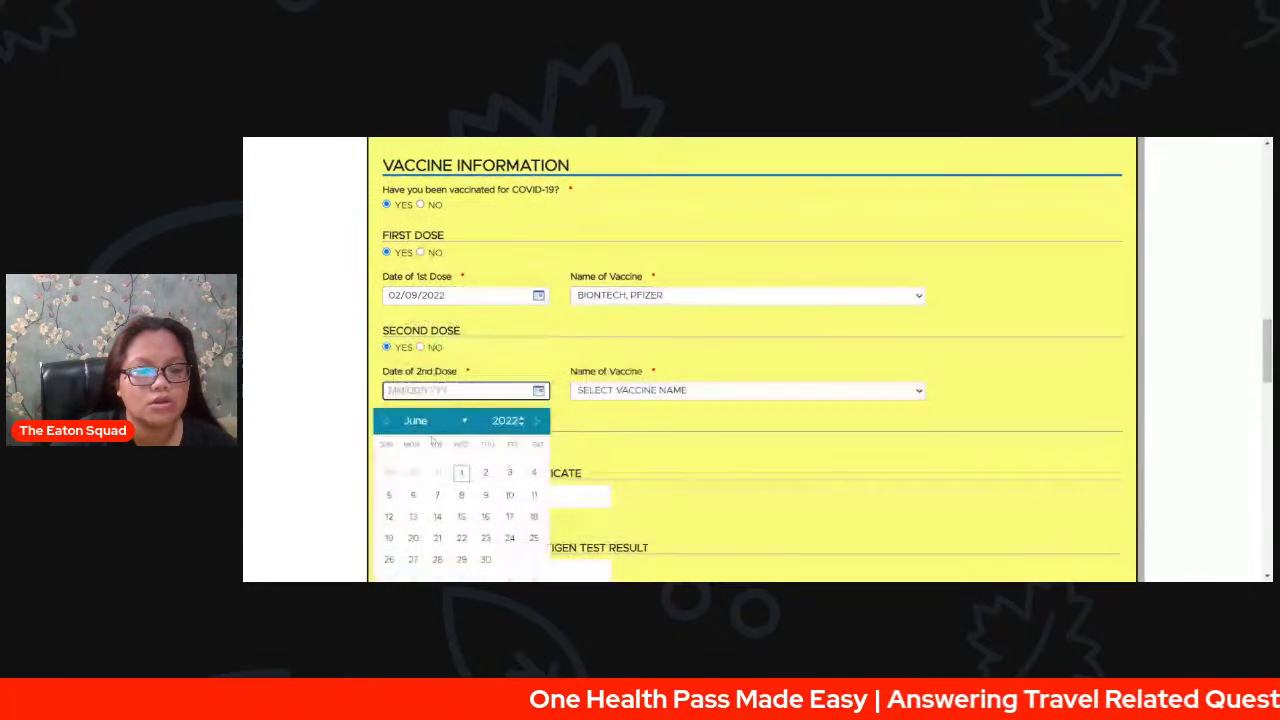
pyautogui.tripleClick(389, 423)
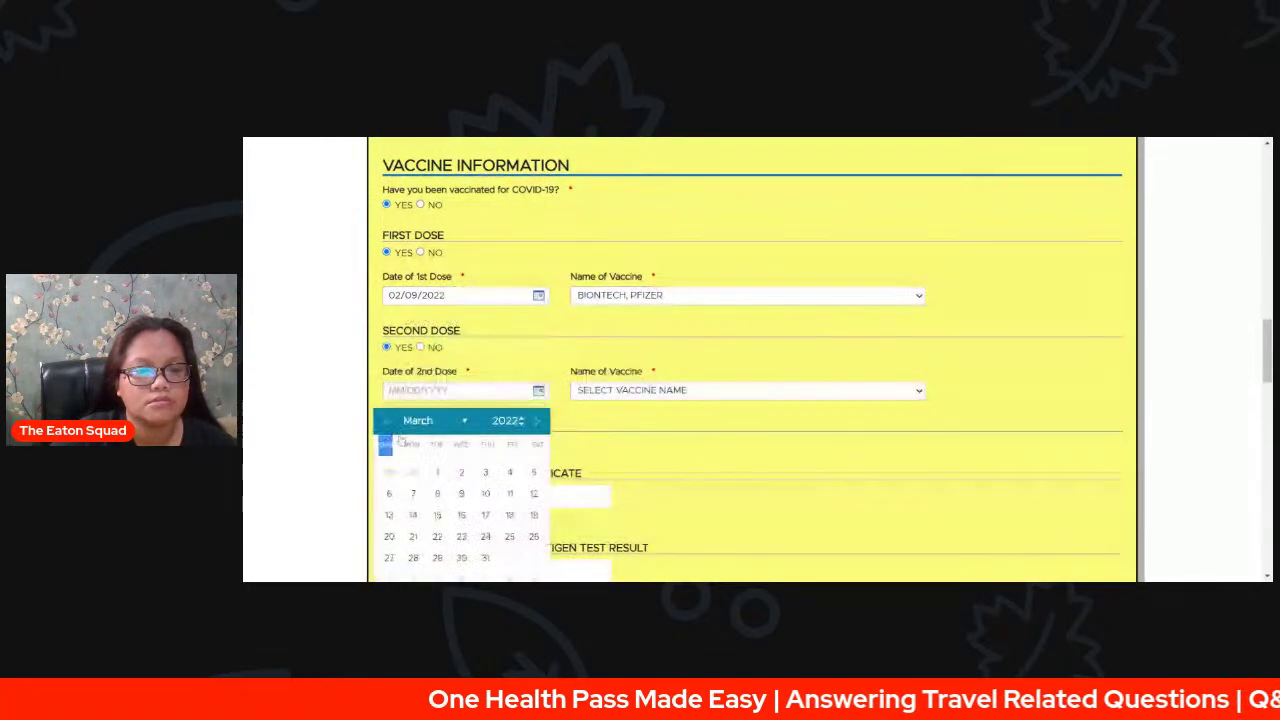
pyautogui.click(461, 472)
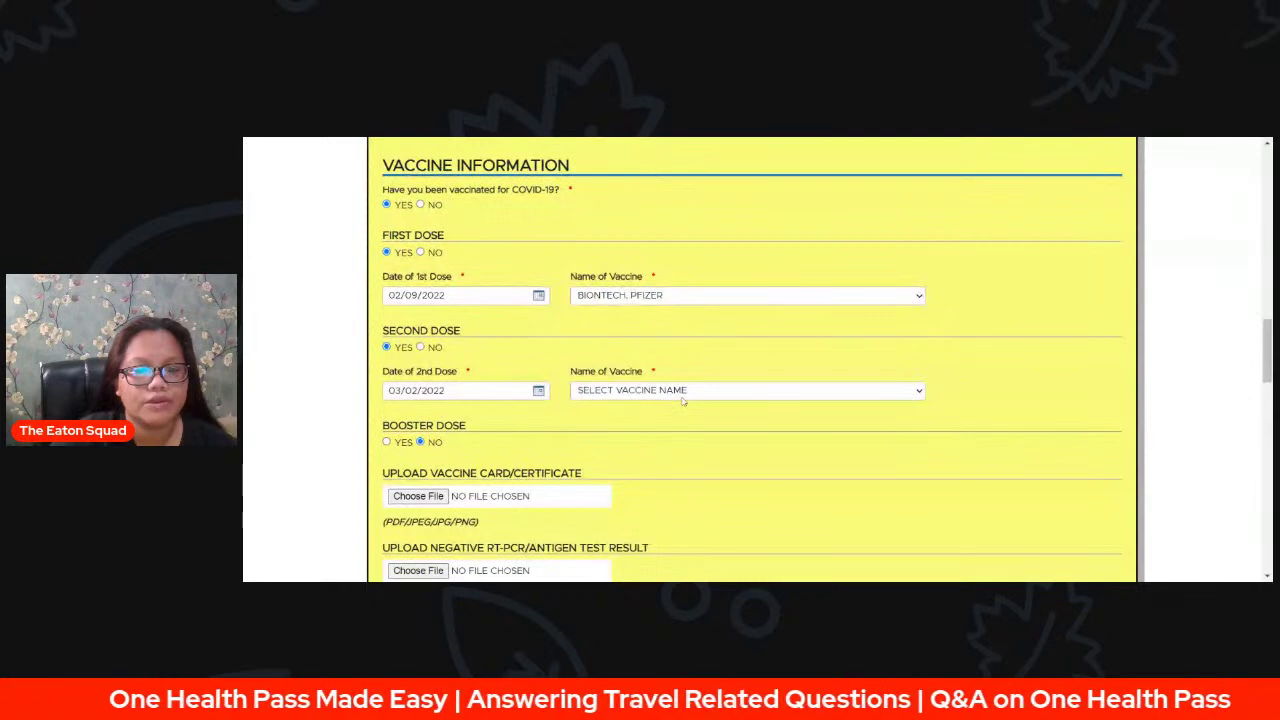
pyautogui.scroll(-3, 885, 400)
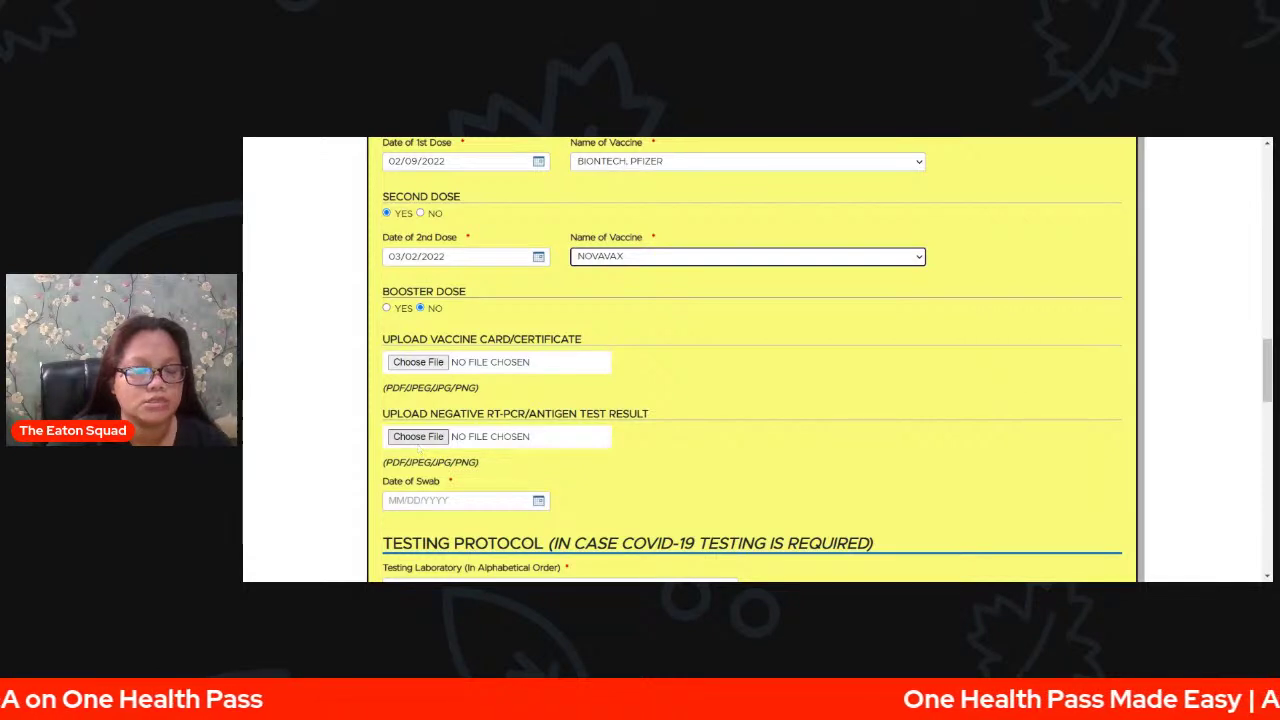
# - Set Booster Dose YES on May 18, 2022, with BIONTECH, PFIZER and UNITED STATES OF AMERICA
pyautogui.click(387, 309)
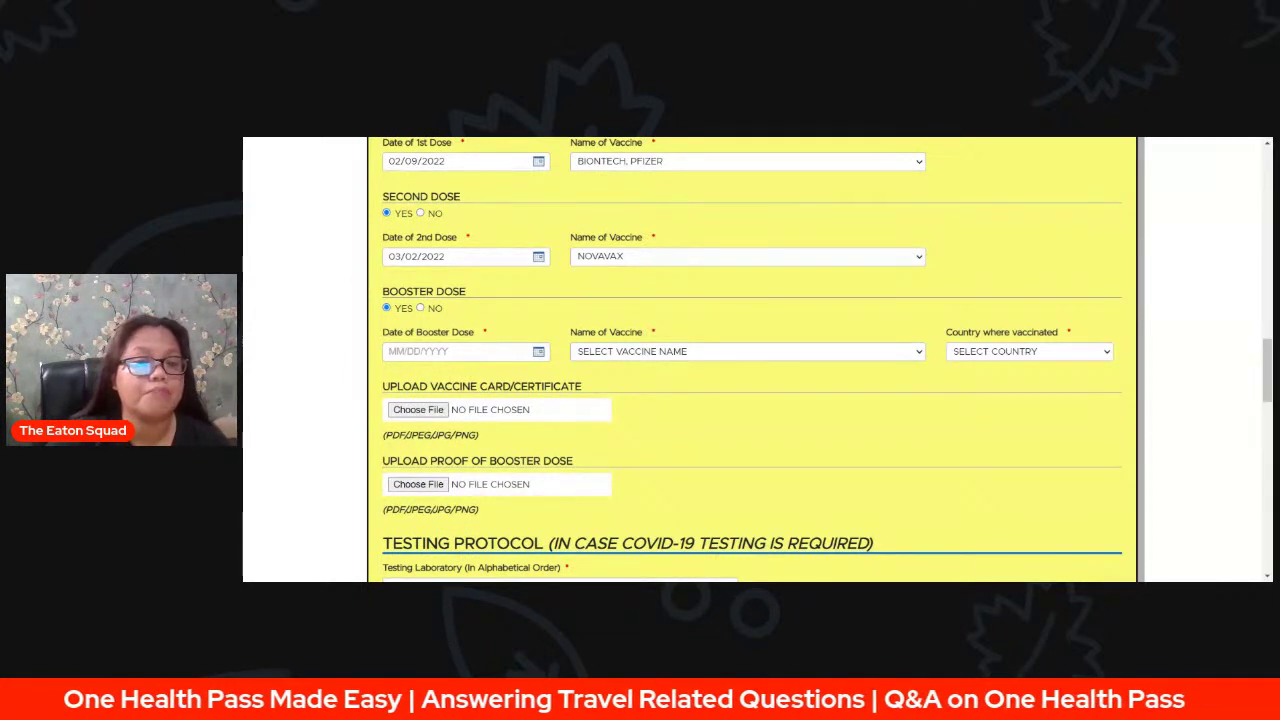
pyautogui.click(432, 352)
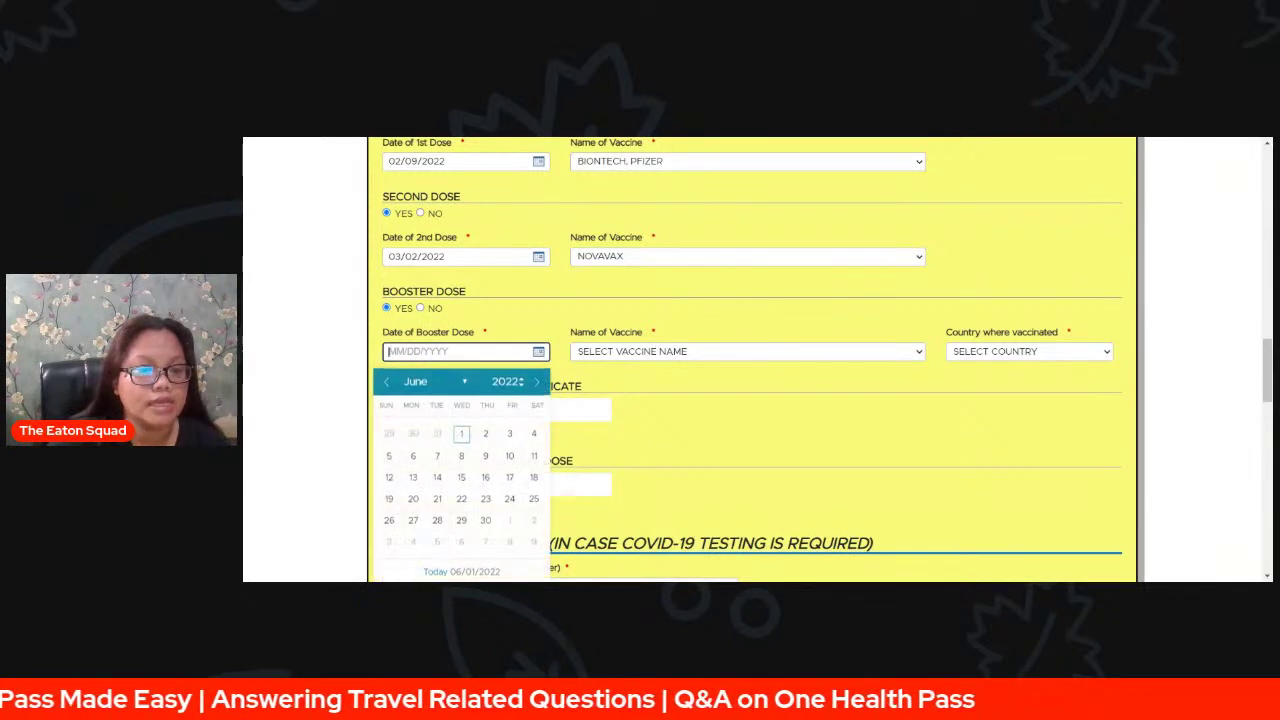
pyautogui.click(386, 381)
pyautogui.click(461, 476)
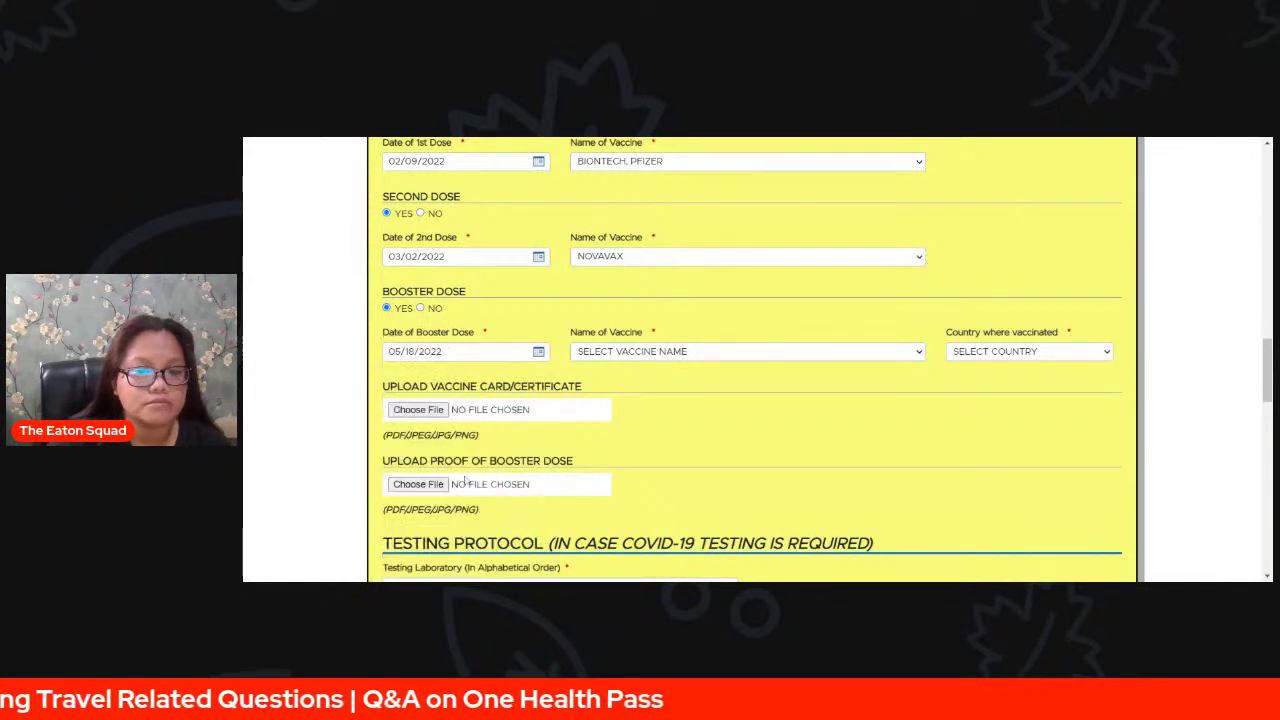
pyautogui.click(655, 365)
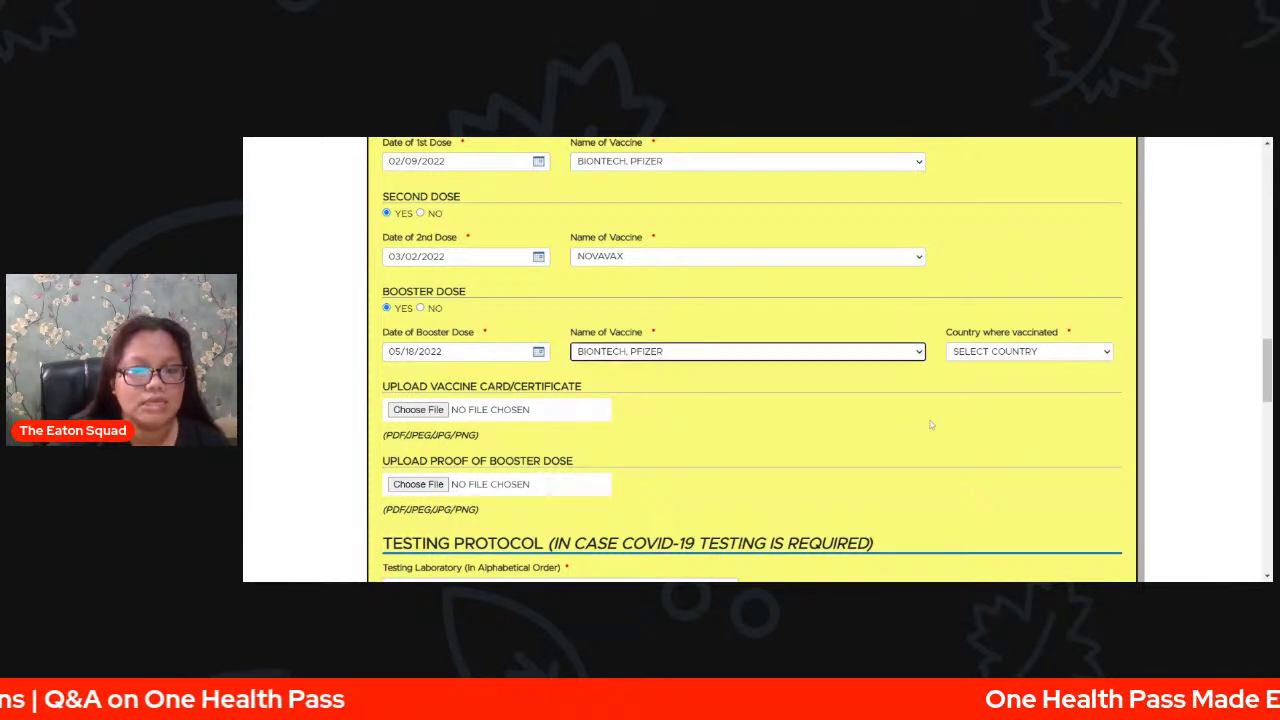
pyautogui.click(1015, 357)
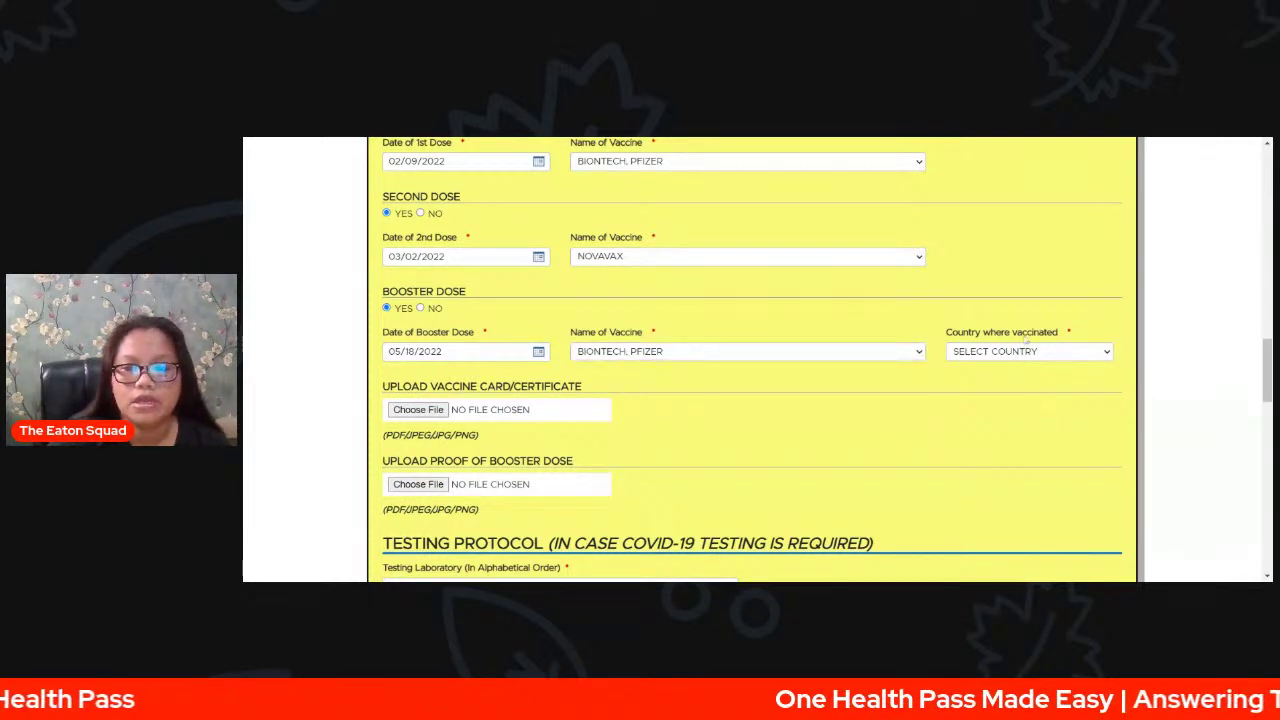
pyautogui.click(1025, 345)
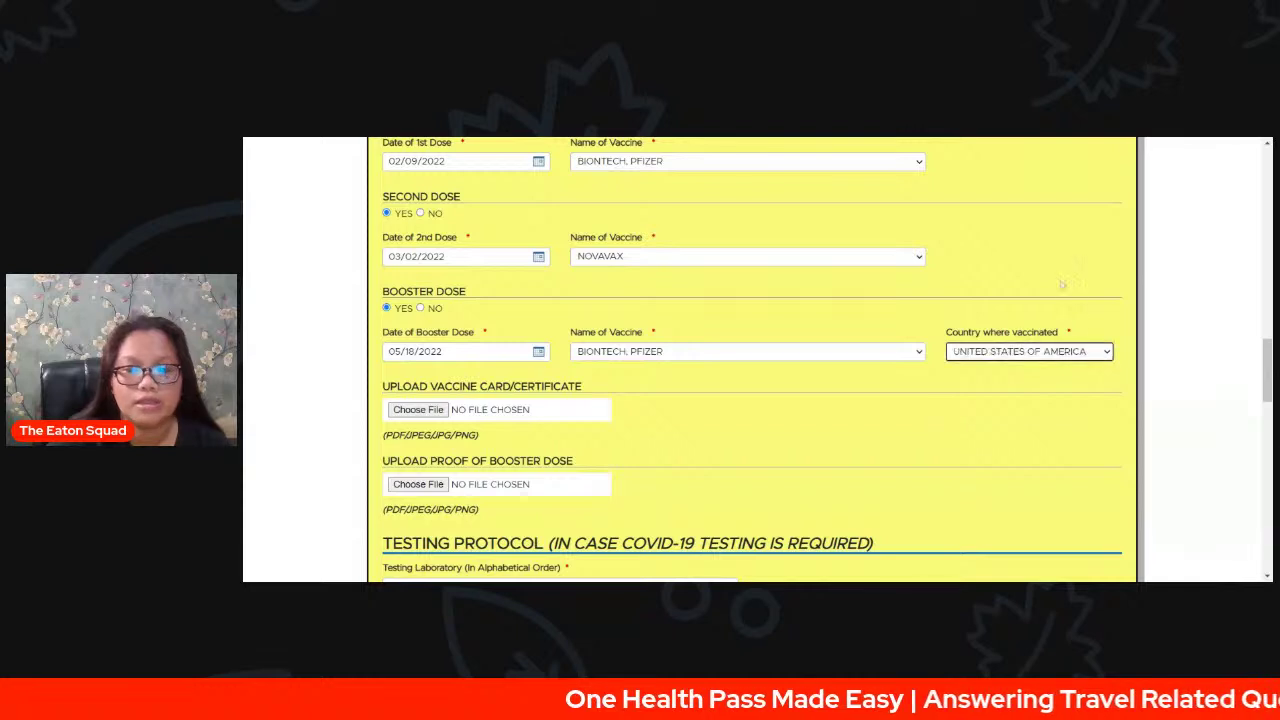
# - Upload SMITHSONIAN-11-1024X738.JPG under both Upload Vaccine Card and Upload Proof of Booster Dose
pyautogui.scroll(-1, 891, 440)
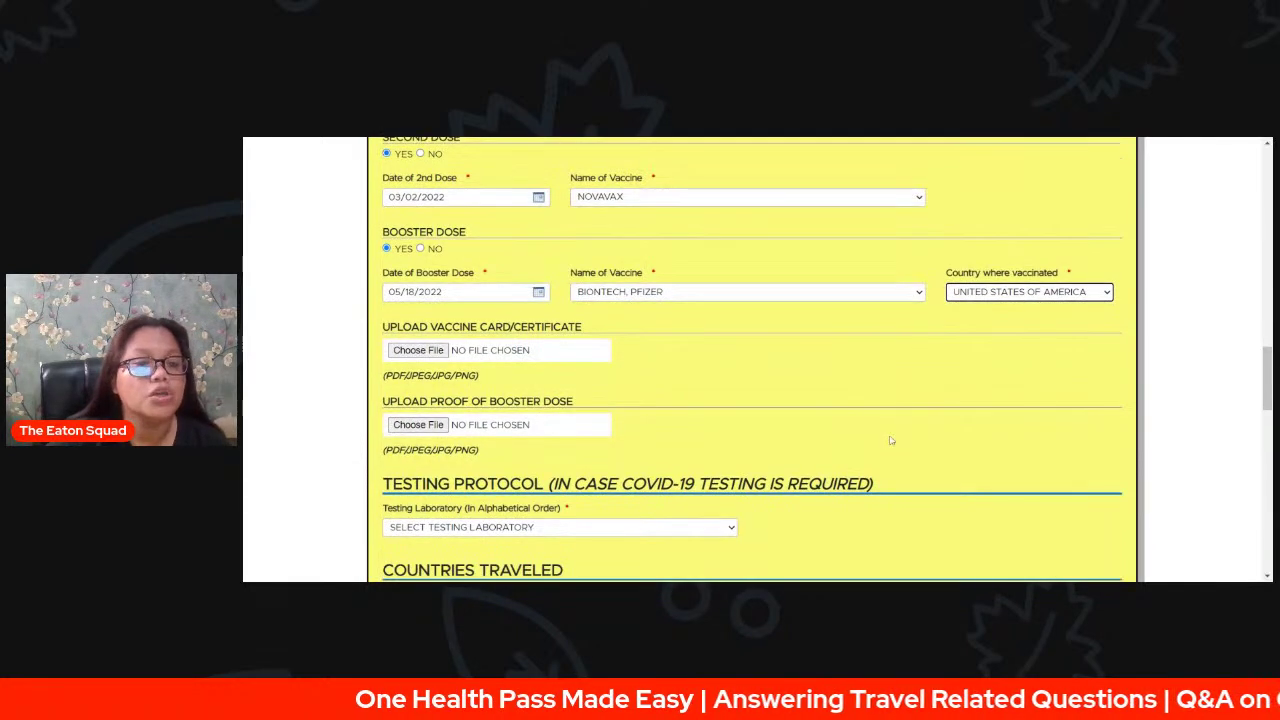
pyautogui.click(418, 343)
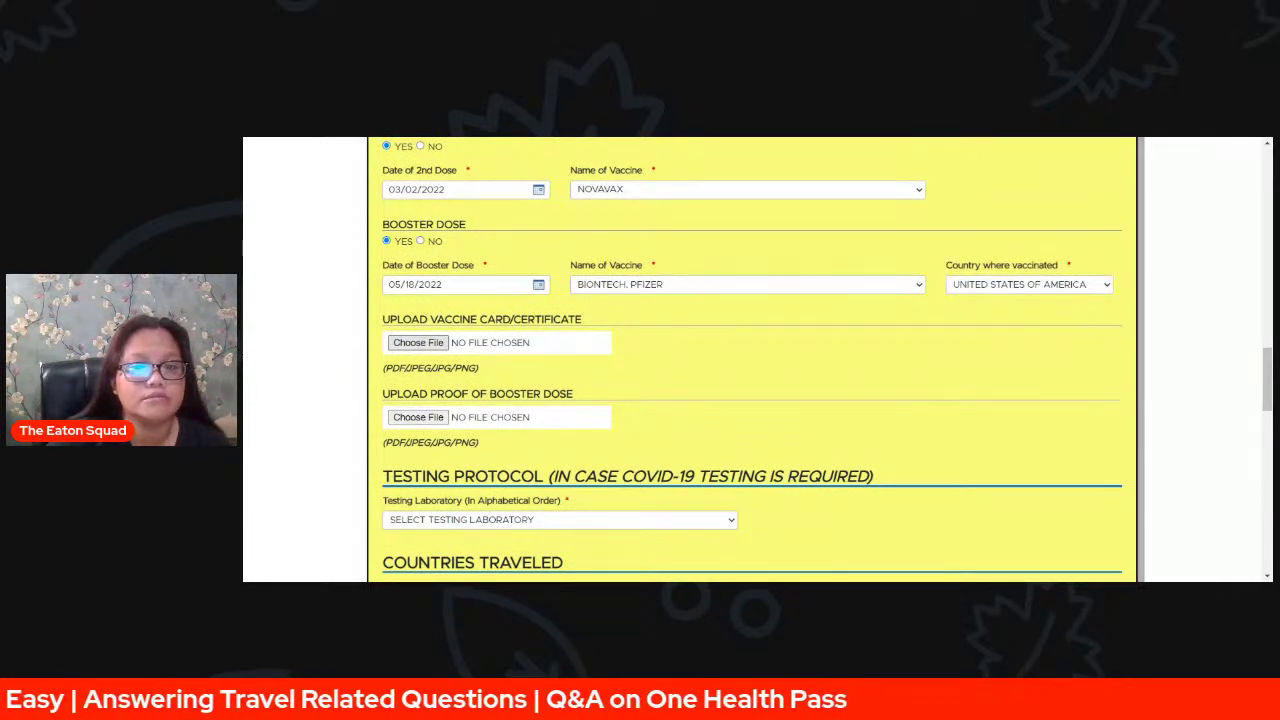
pyautogui.click(1051, 500)
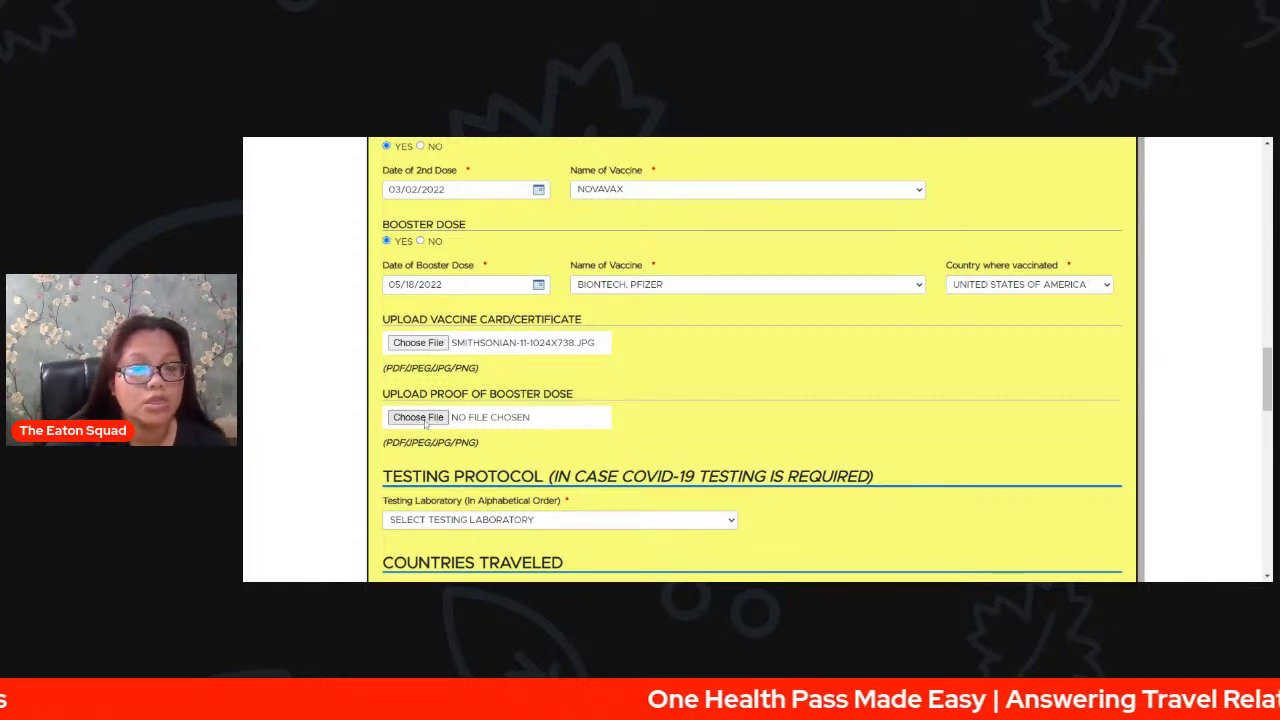
pyautogui.click(427, 422)
pyautogui.doubleClick(1024, 409)
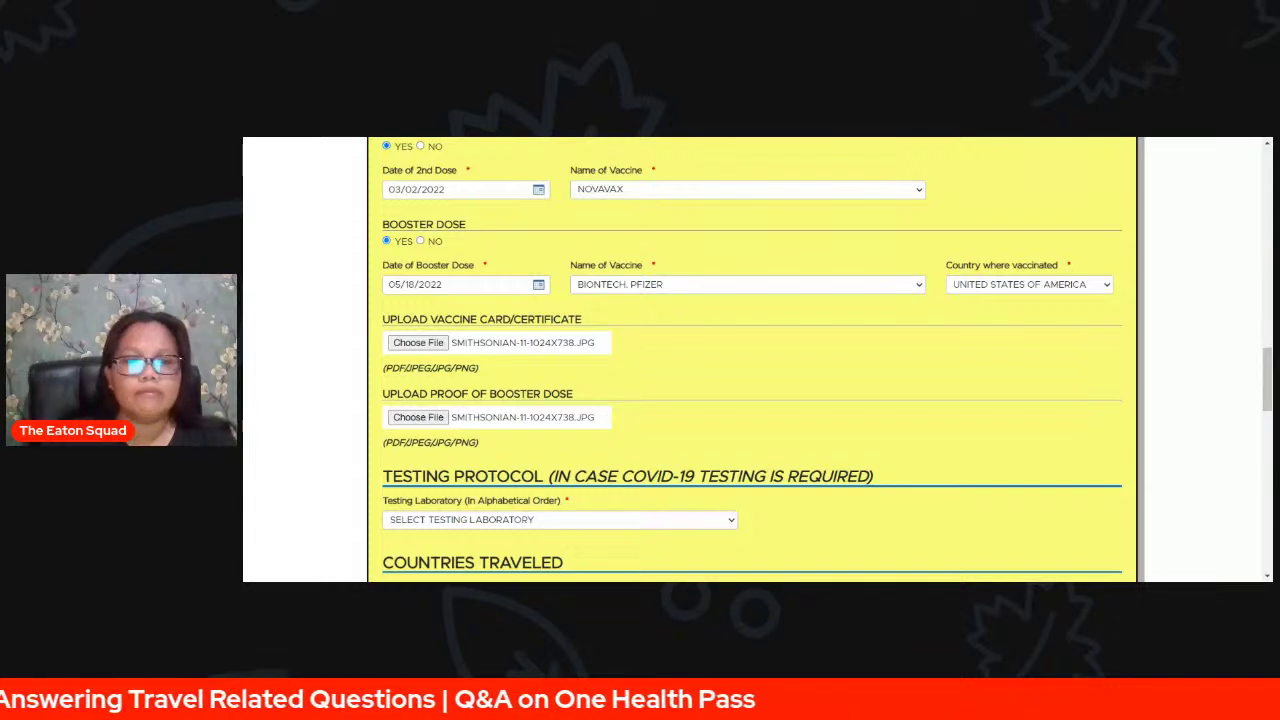
# - Switch Booster Dose to NO and attach the negative RT-PCR/antigen test result image
pyautogui.click(421, 241)
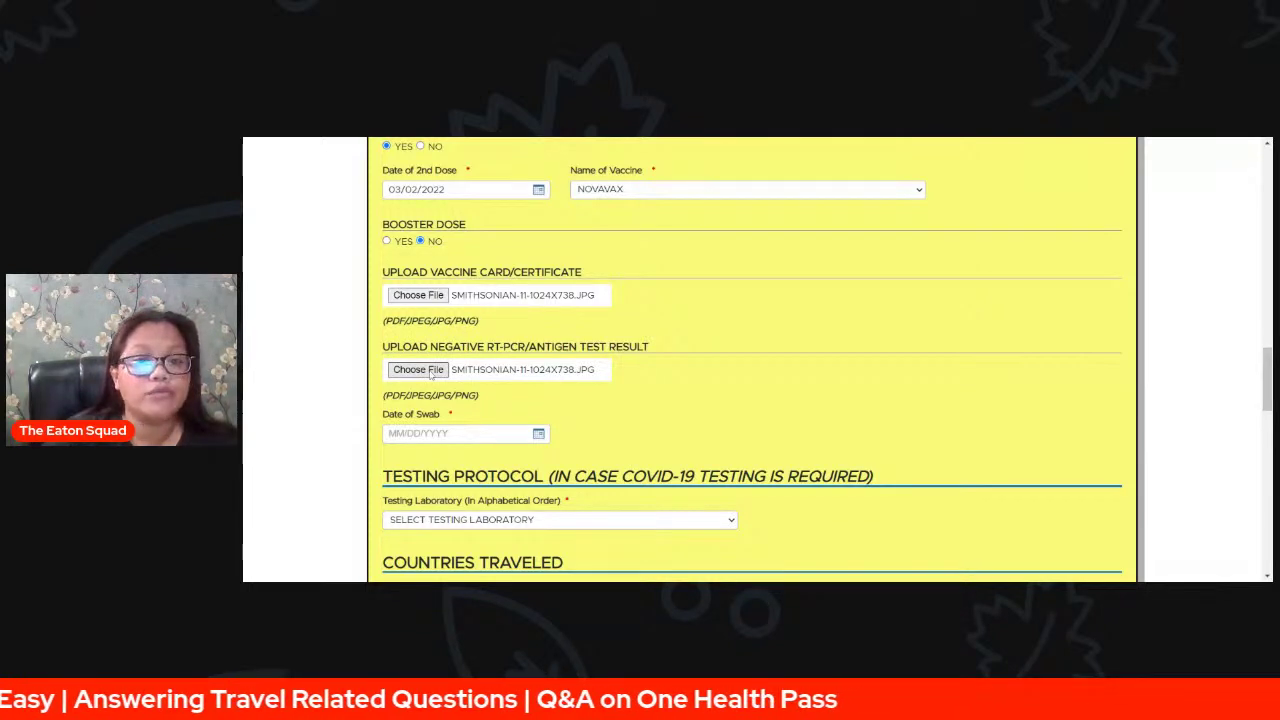
pyautogui.click(1063, 512)
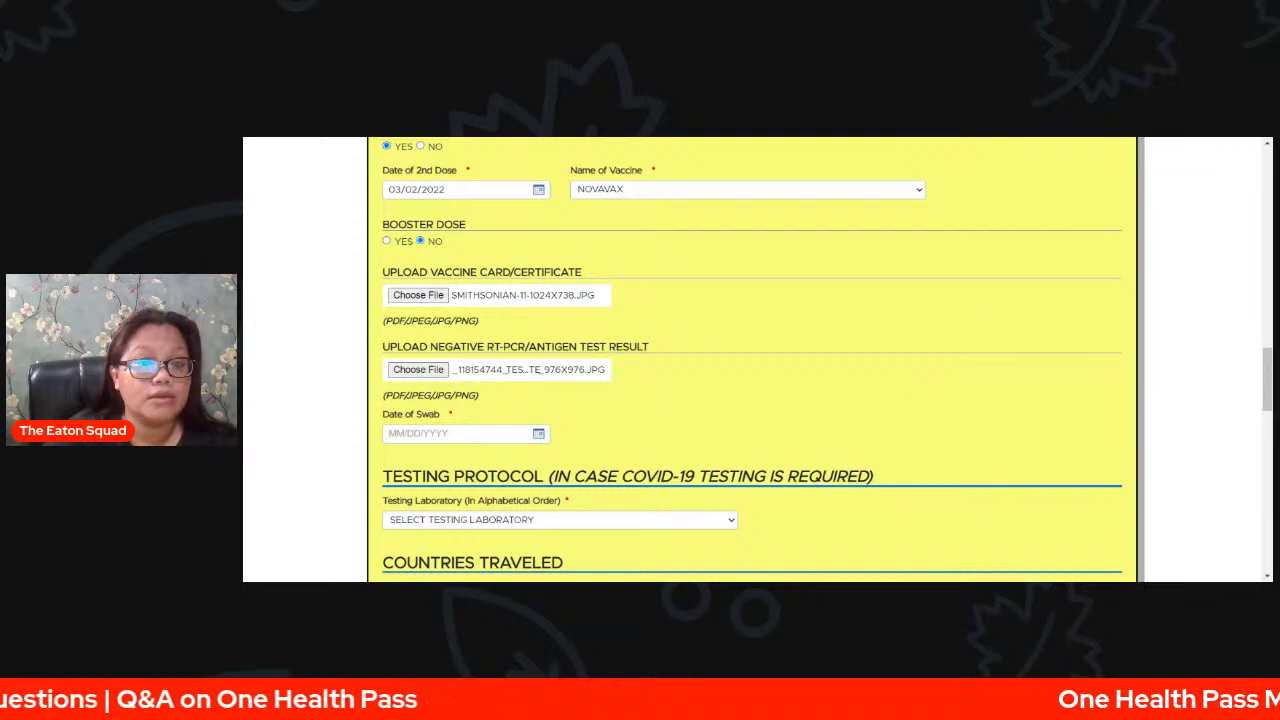
pyautogui.scroll(-1, 923, 388)
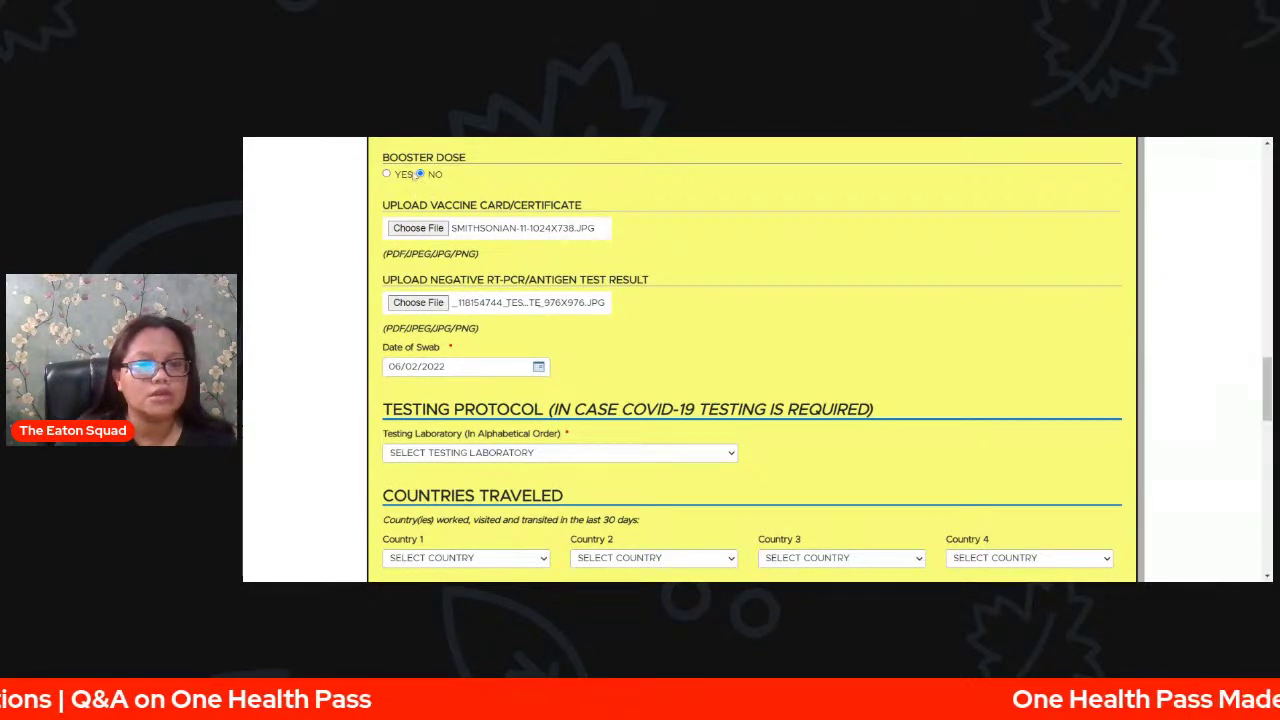
# - Set Booster Dose back to YES on May 10, 2022, BIONTECH, PFIZER, UNITED STATES OF AMERICA
pyautogui.click(387, 174)
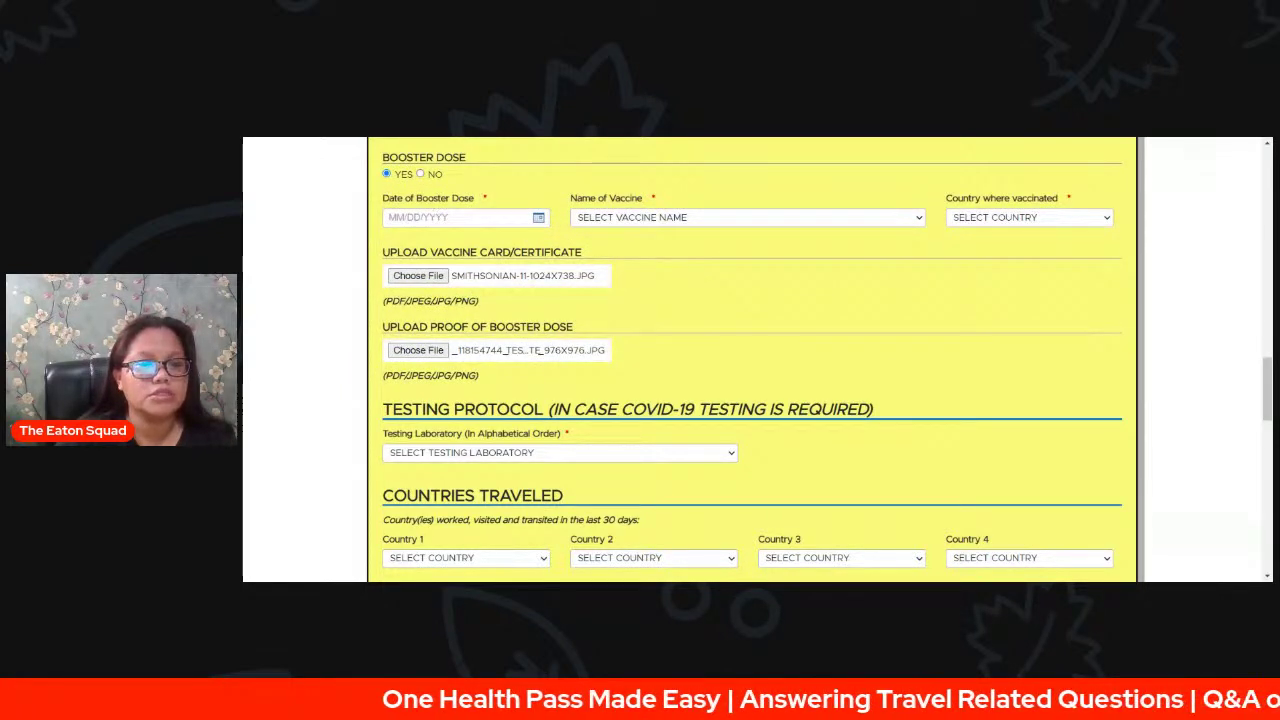
pyautogui.click(460, 217)
pyautogui.click(466, 188)
pyautogui.click(476, 214)
pyautogui.click(387, 247)
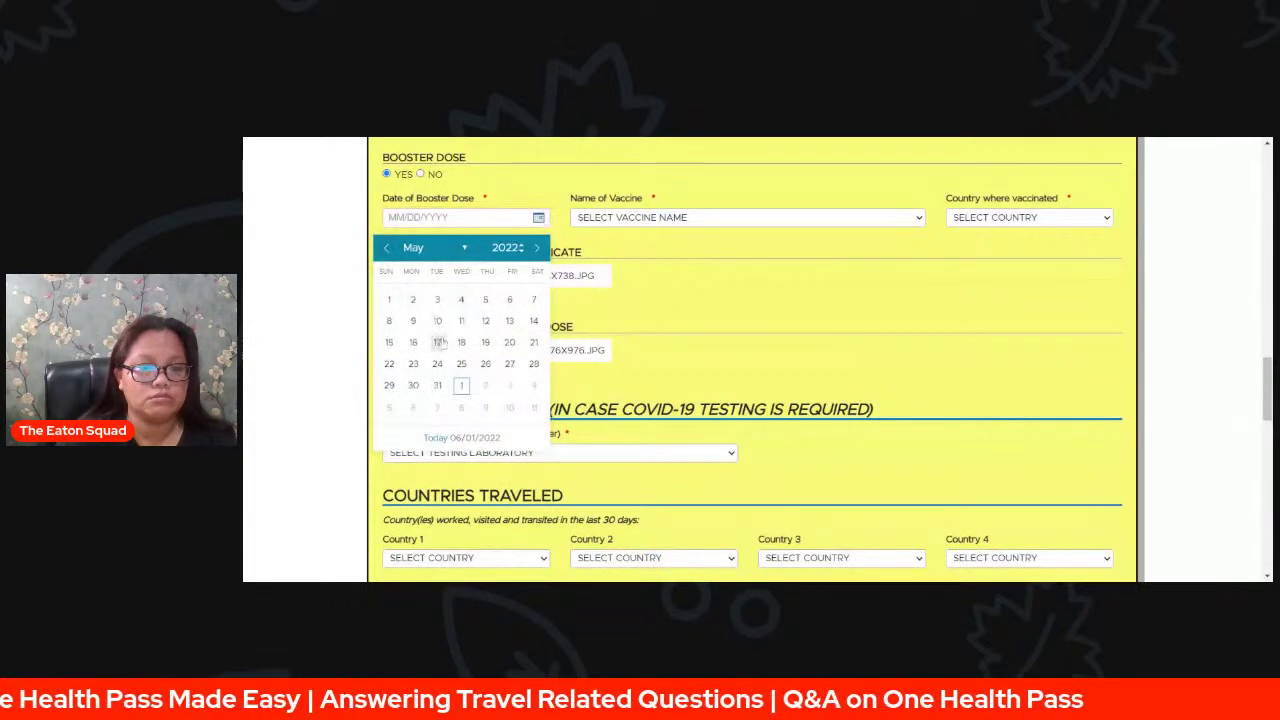
pyautogui.click(437, 320)
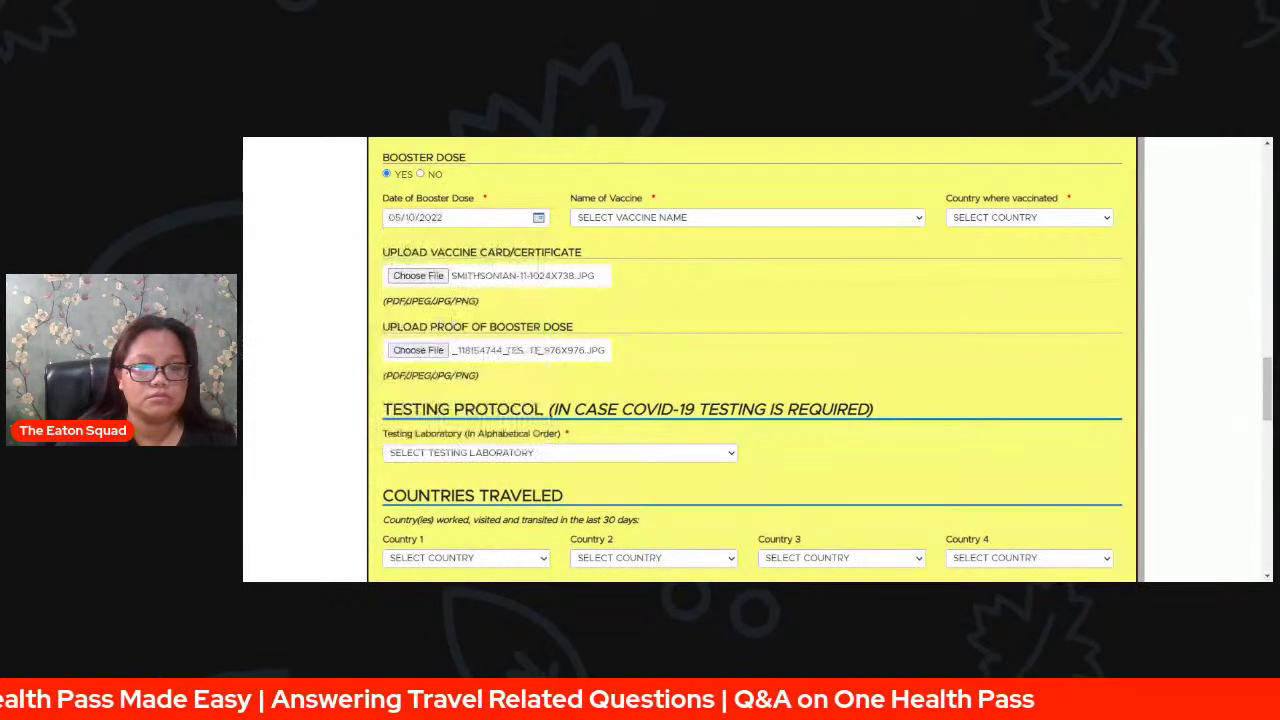
pyautogui.click(752, 231)
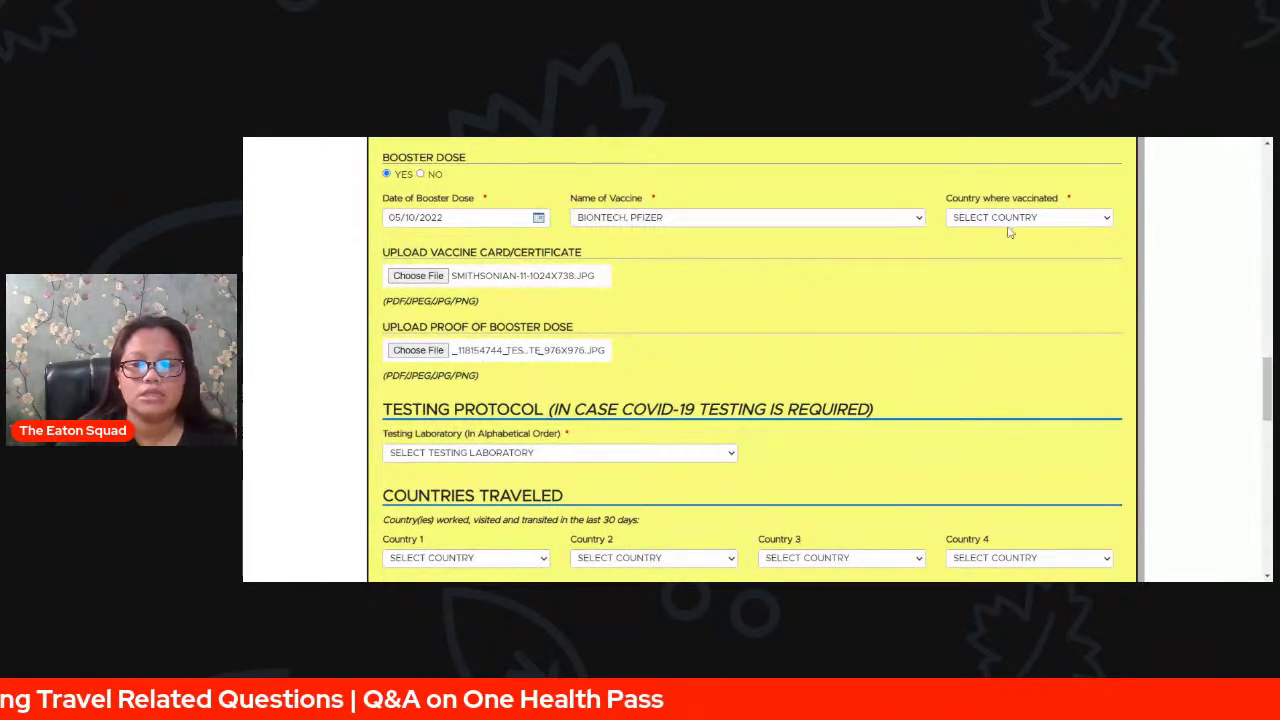
pyautogui.click(1010, 226)
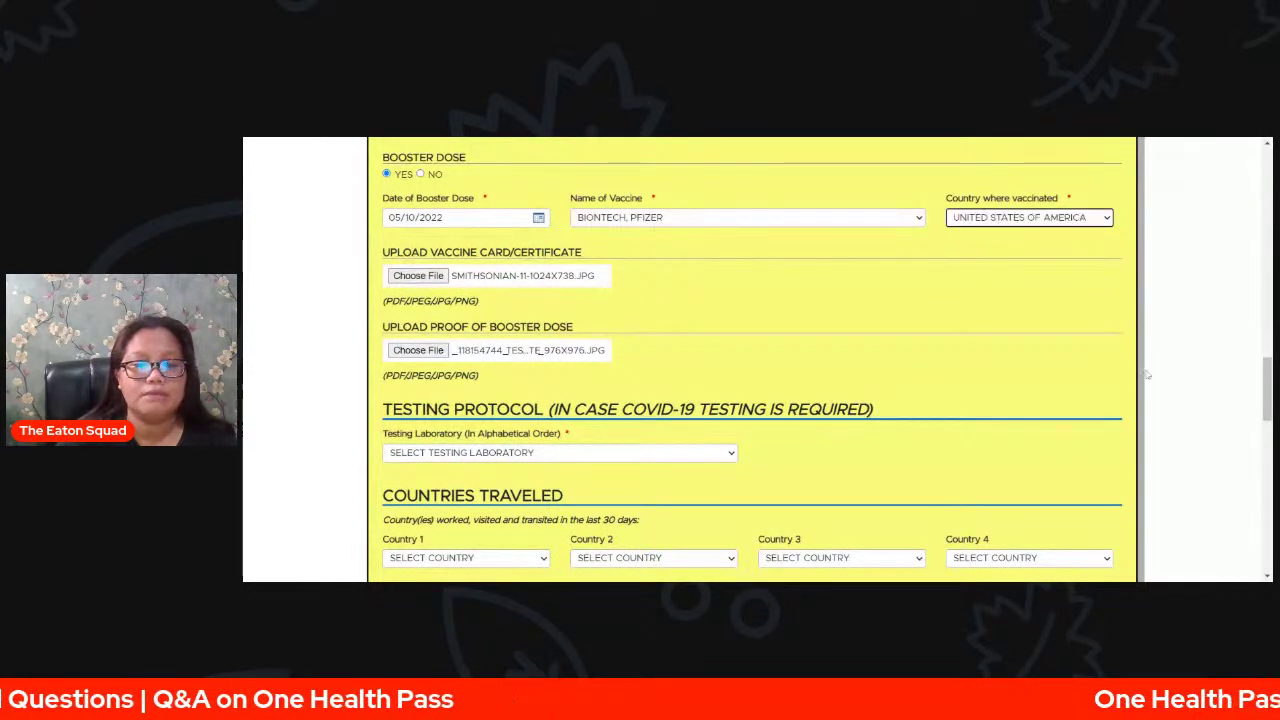
# - Answer NO under Exposure History to any known COVID-19 or Monkeypox contact
pyautogui.scroll(1, 1086, 380)
pyautogui.scroll(-2, 1086, 380)
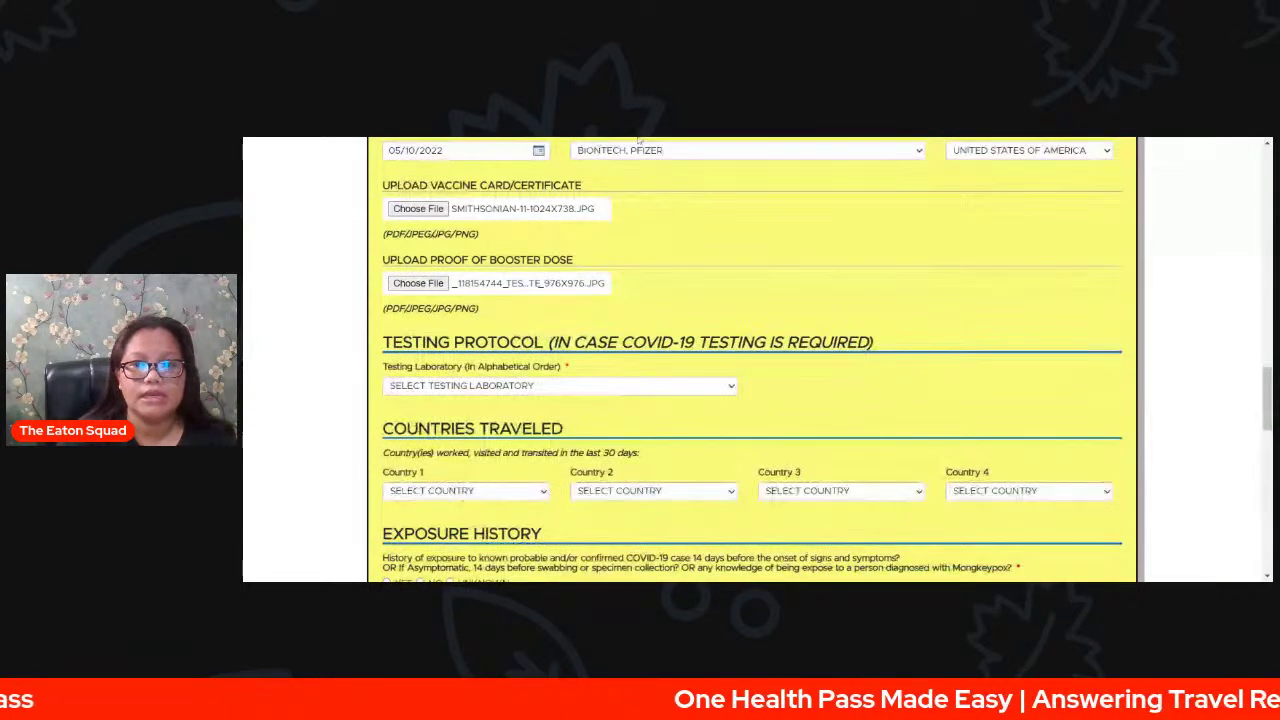
pyautogui.scroll(-3, 1093, 257)
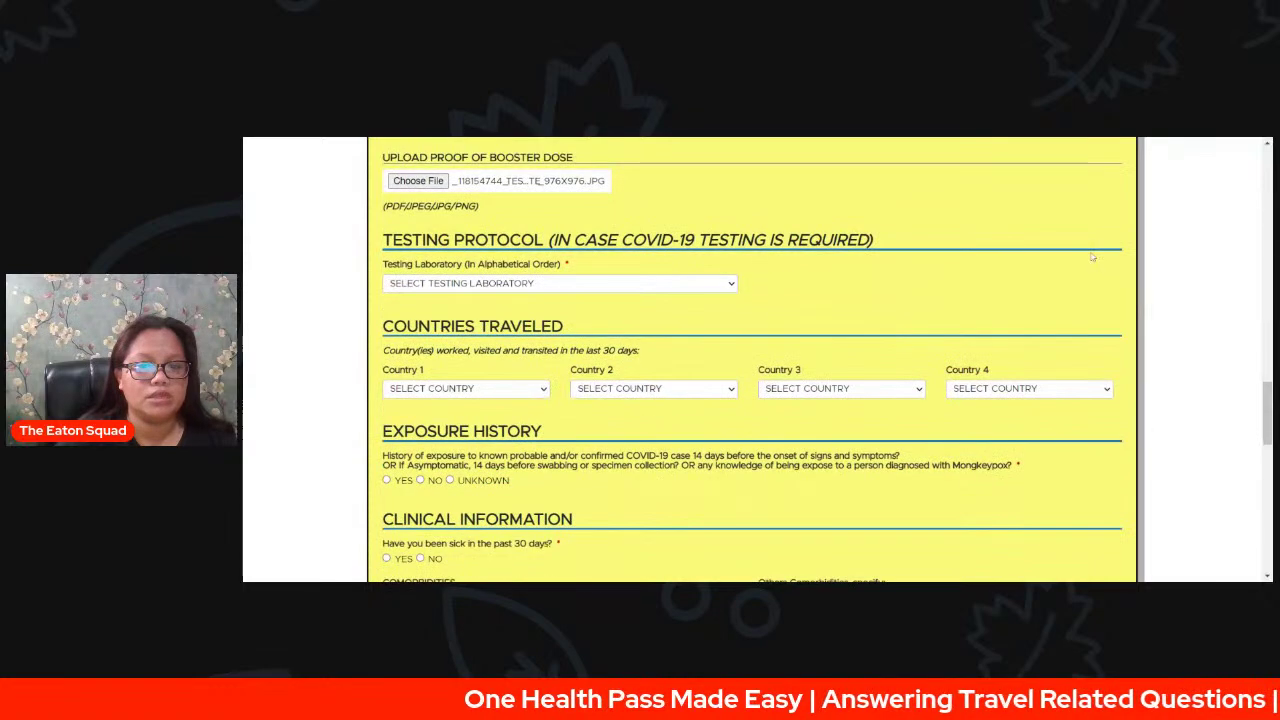
pyautogui.scroll(-3, 1093, 257)
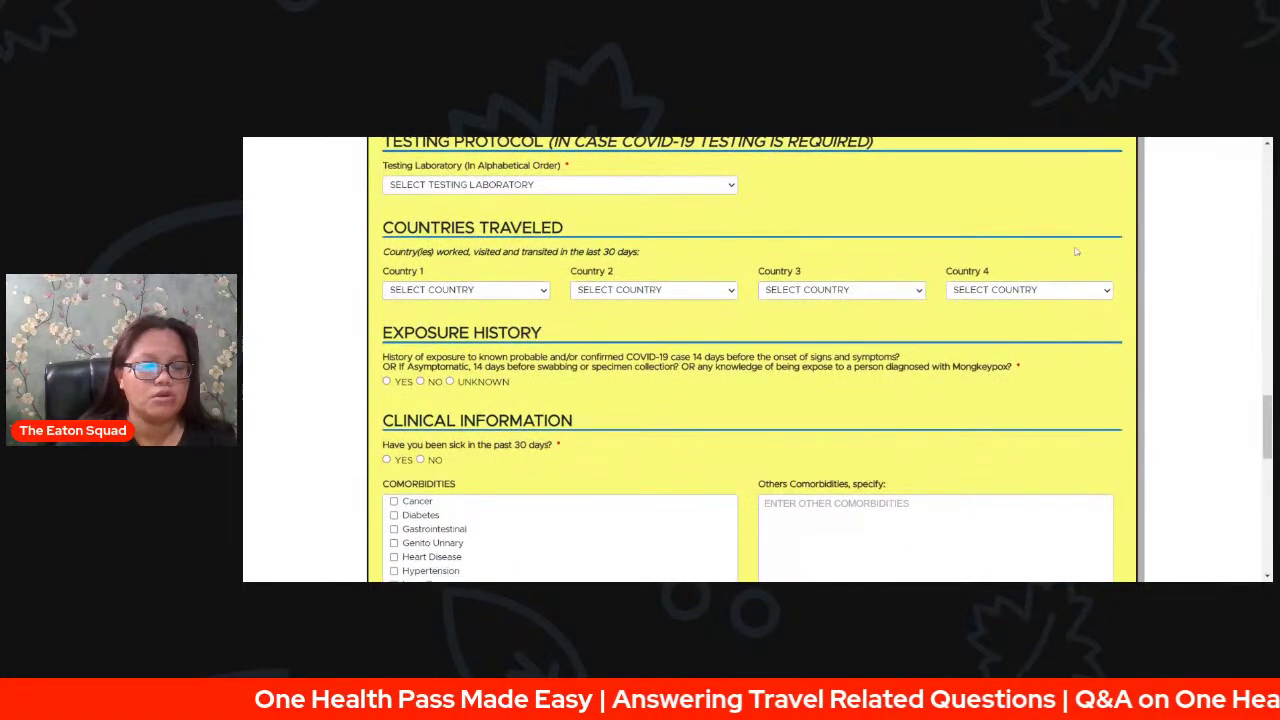
pyautogui.scroll(2, 1076, 251)
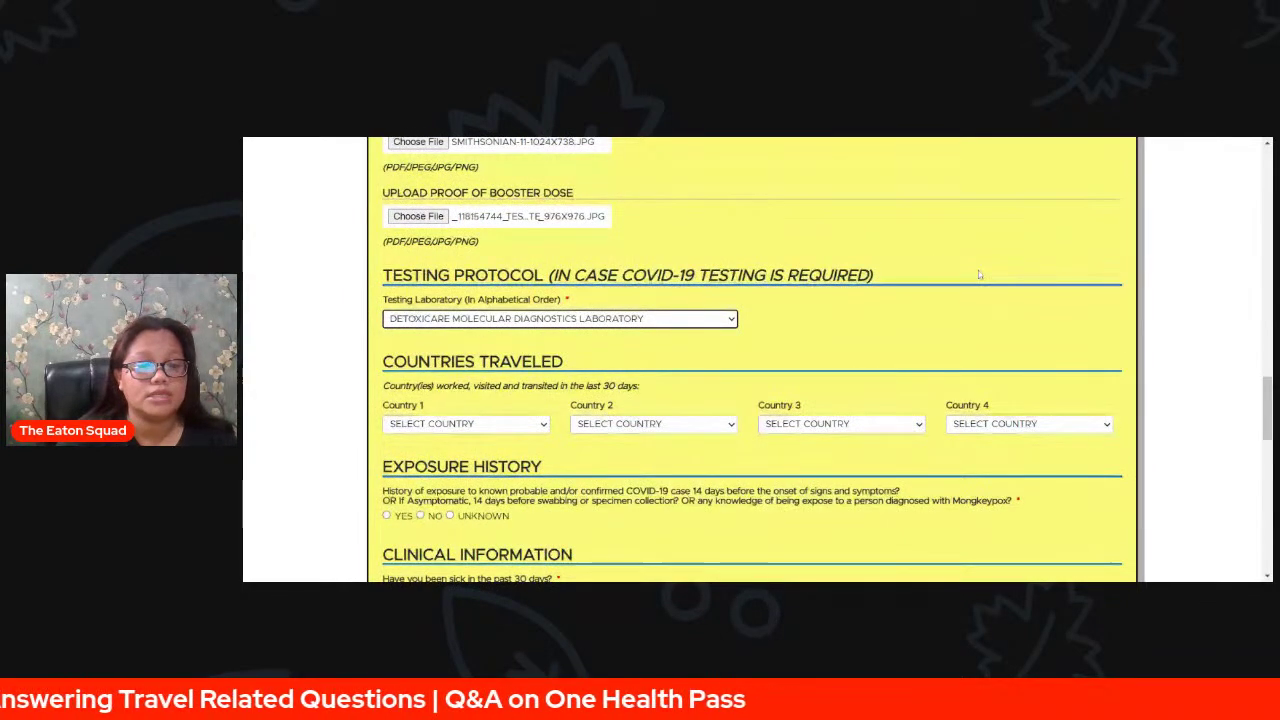
pyautogui.scroll(-2, 1009, 293)
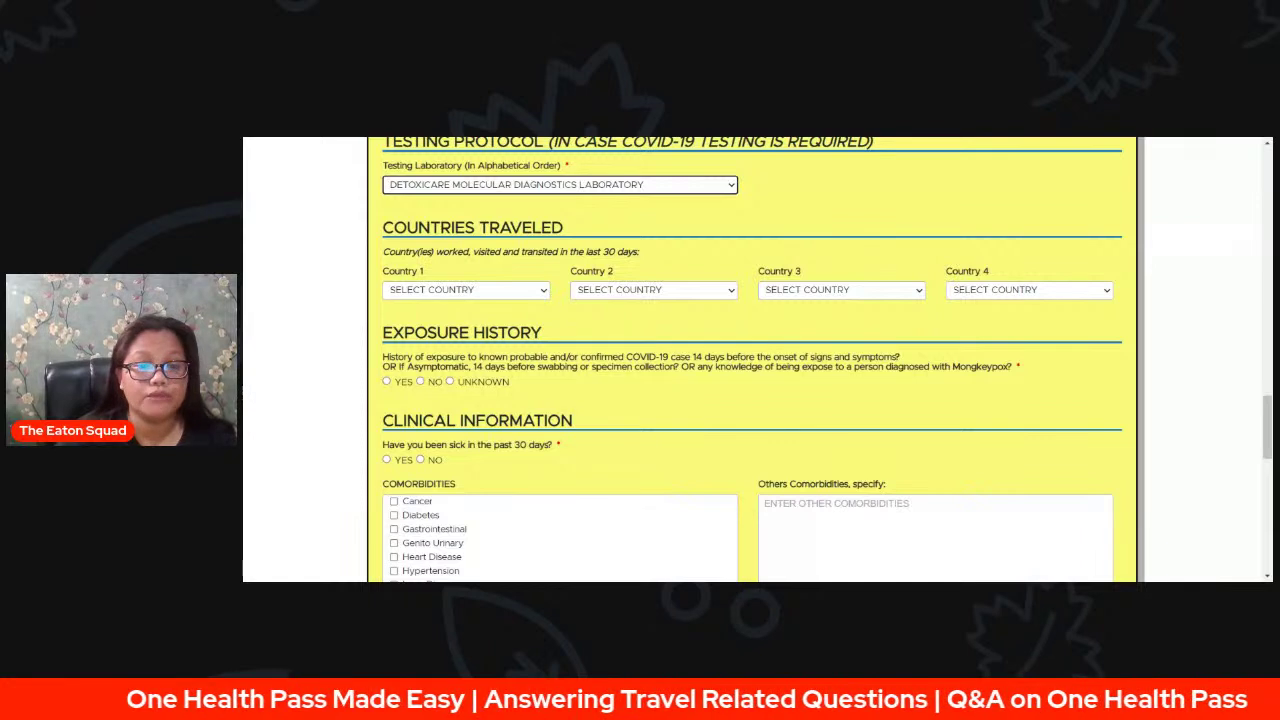
pyautogui.scroll(-1, 1003, 350)
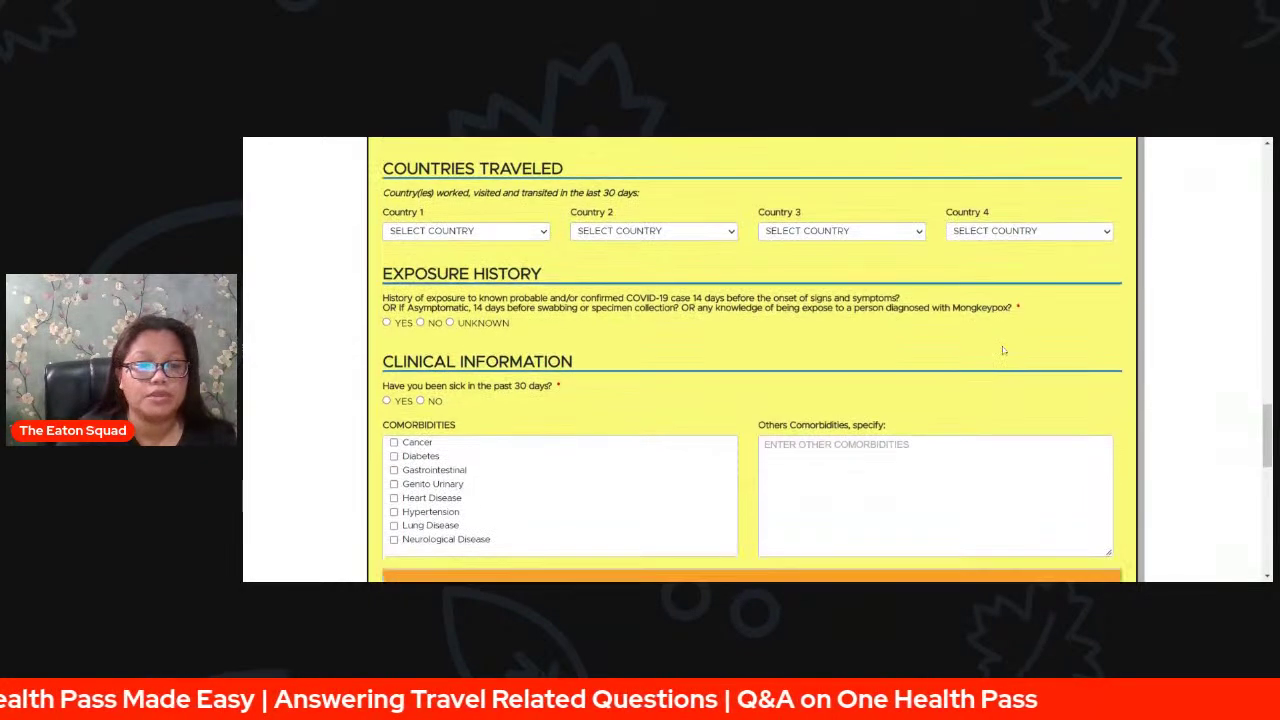
pyautogui.scroll(-1, 1003, 350)
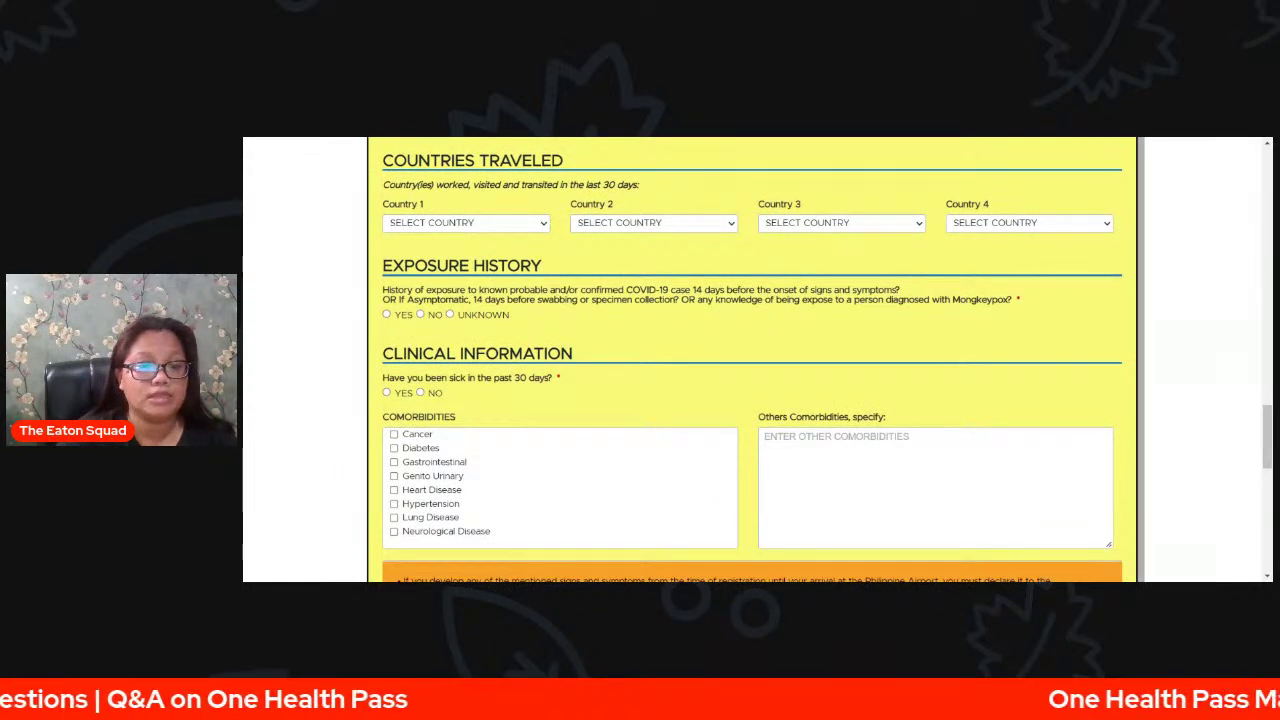
pyautogui.click(420, 315)
# - Answer No to being sick in the past 30 days, leaving comorbidities unticked
pyautogui.scroll(-2, 712, 327)
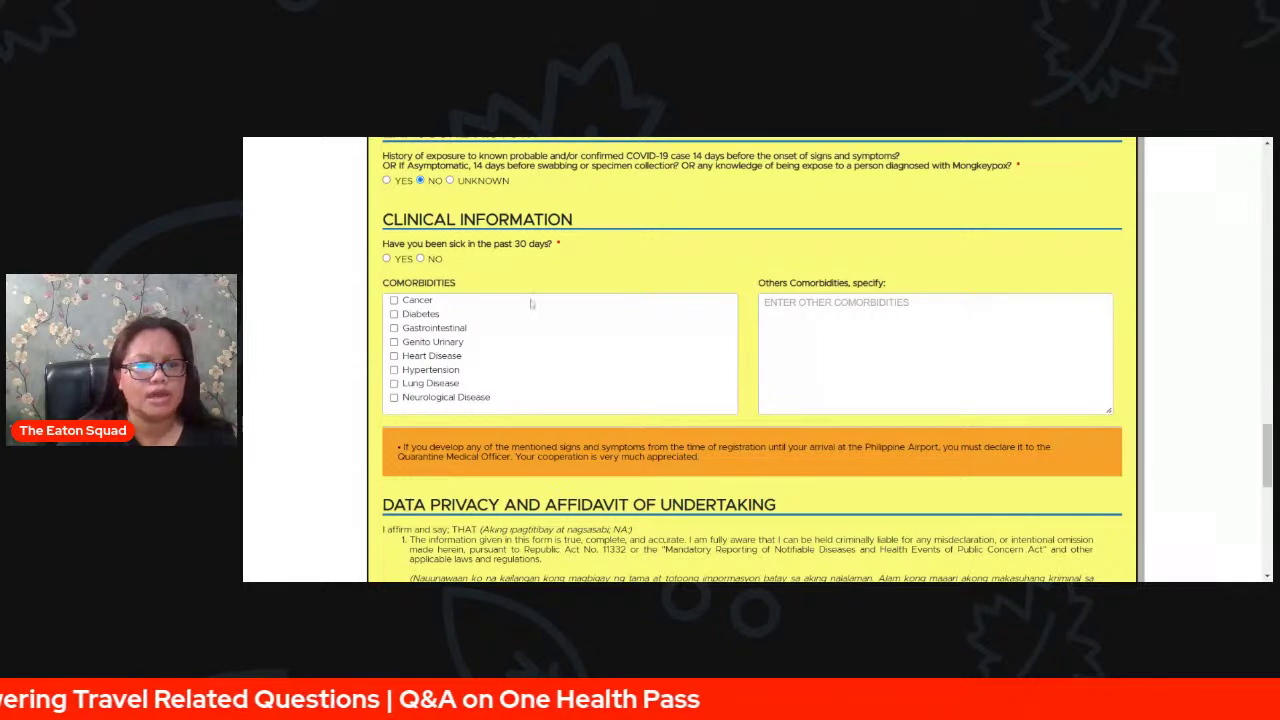
pyautogui.click(421, 259)
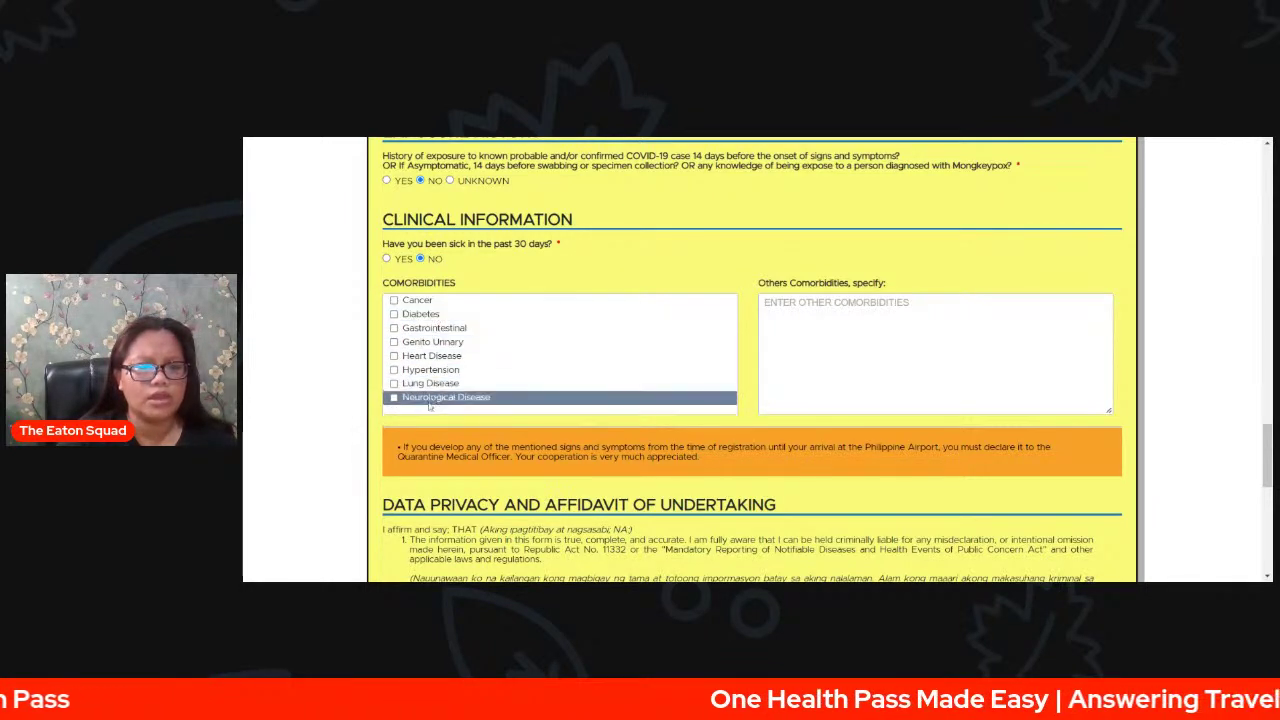
pyautogui.click(766, 340)
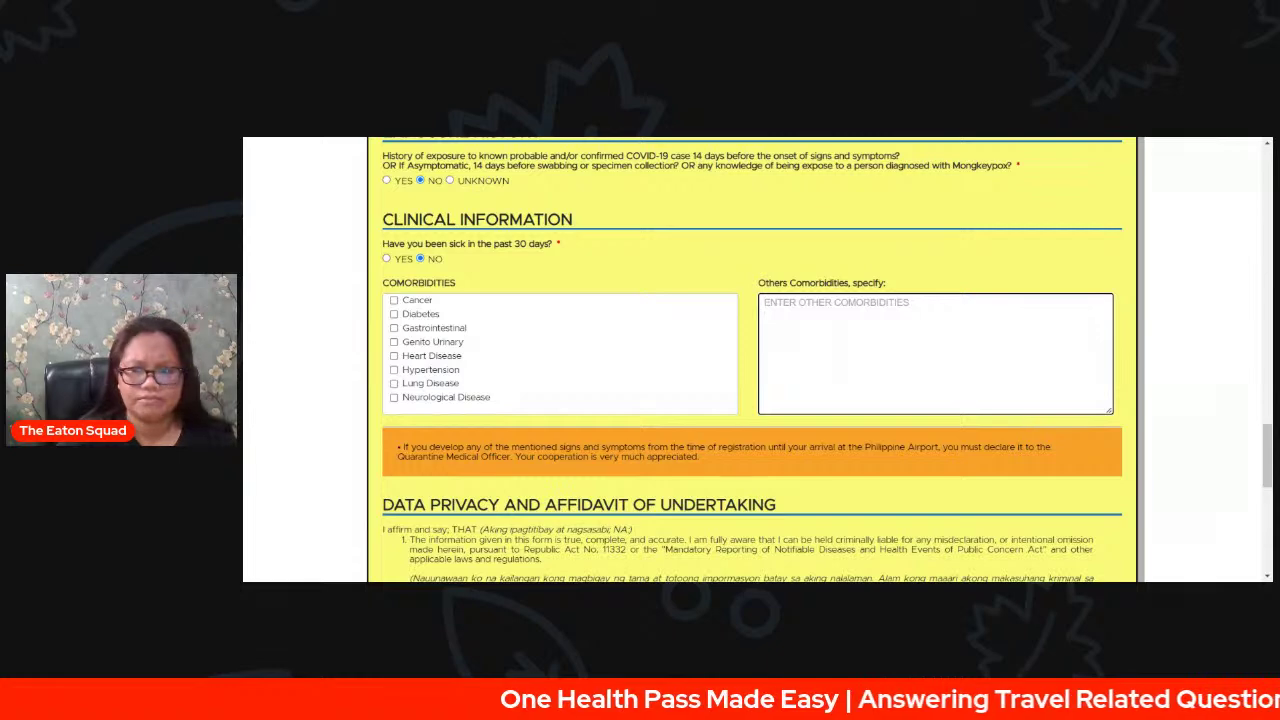
# - Highlight the orange notice about declaring symptoms, then continue to the Data Privacy section
pyautogui.scroll(-2, 1192, 372)
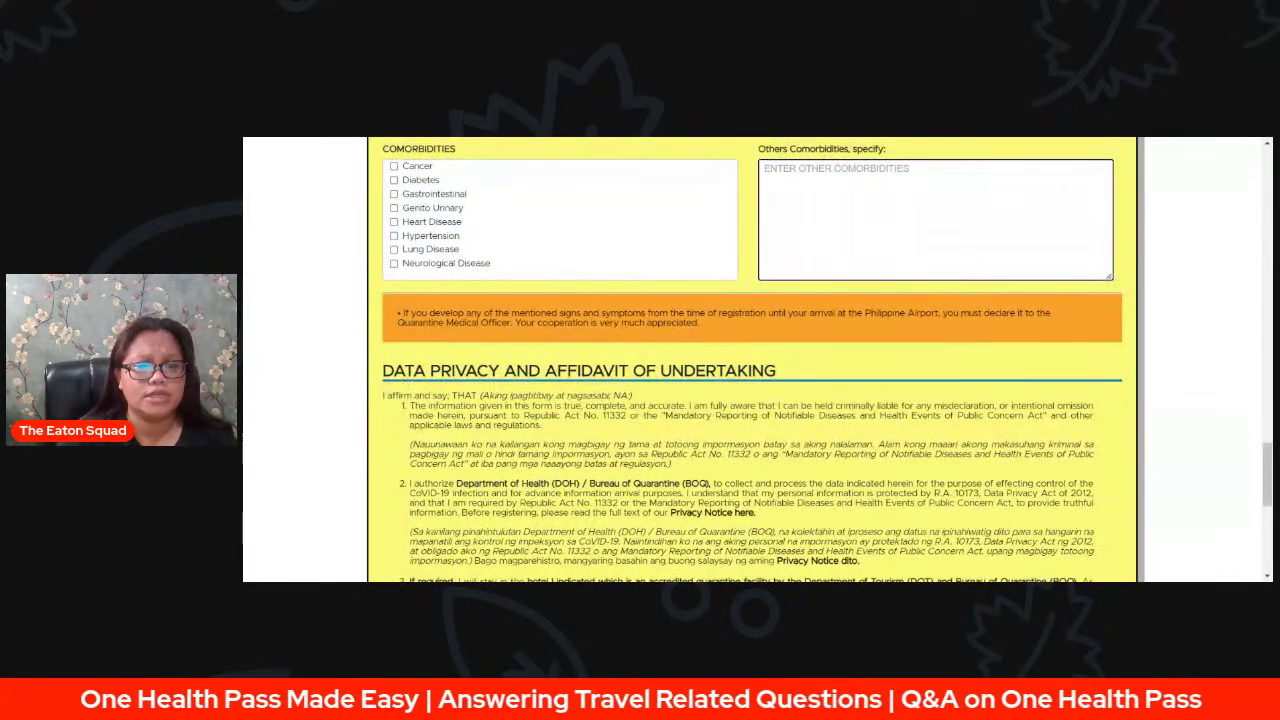
pyautogui.moveTo(398, 313); pyautogui.dragTo(640, 322)
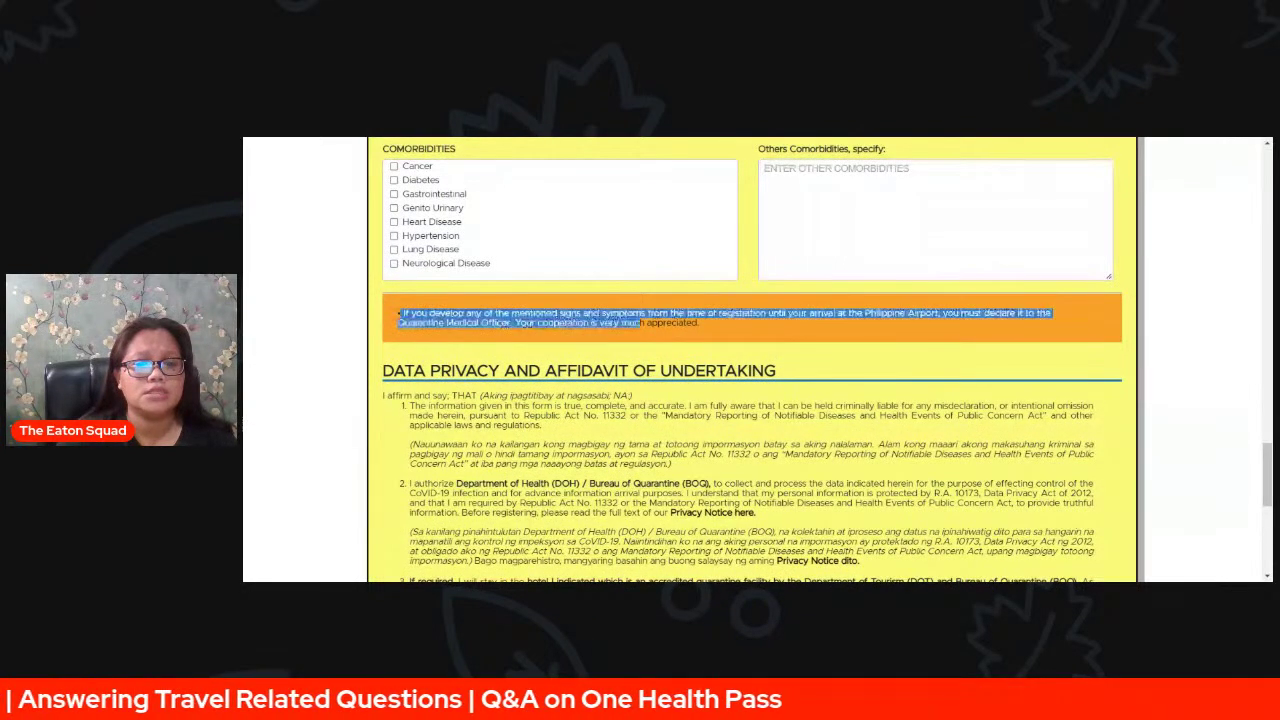
pyautogui.moveTo(640, 322); pyautogui.dragTo(698, 322)
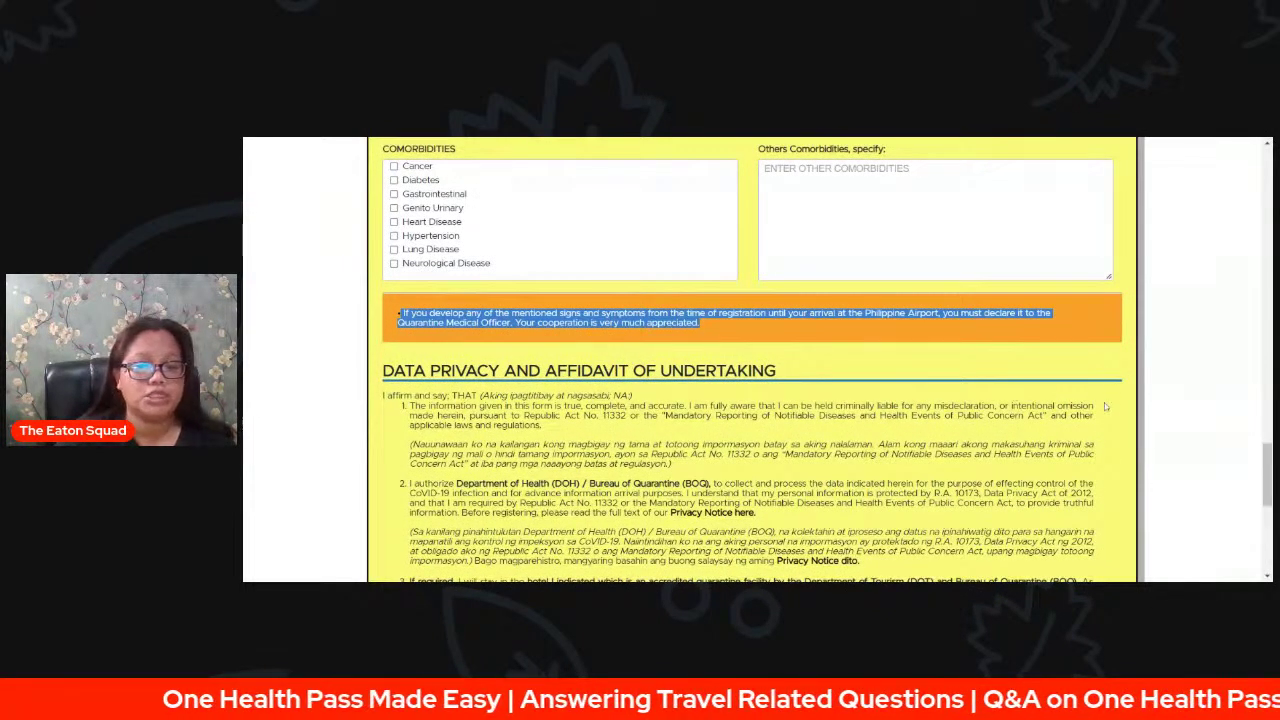
pyautogui.scroll(-1, 1105, 406)
pyautogui.scroll(-1, 1105, 406)
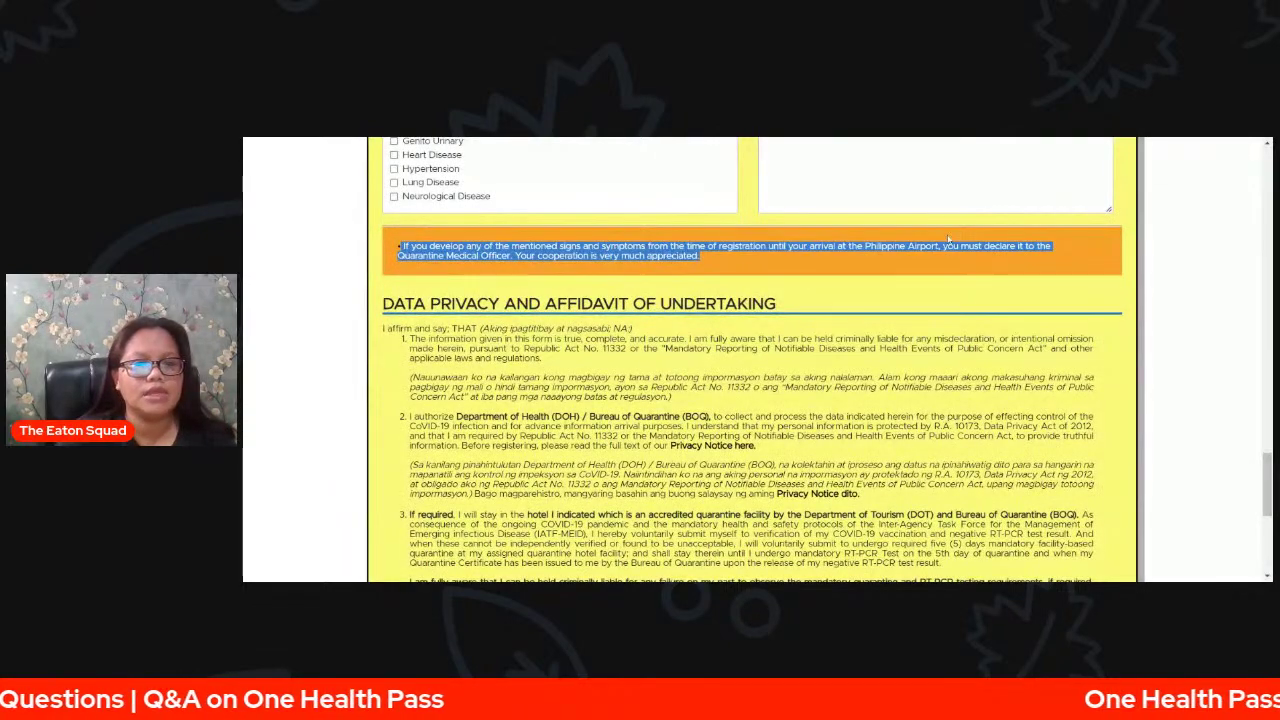
# - Tick the affidavit checkbox attesting the information given is true
pyautogui.scroll(-2, 948, 240)
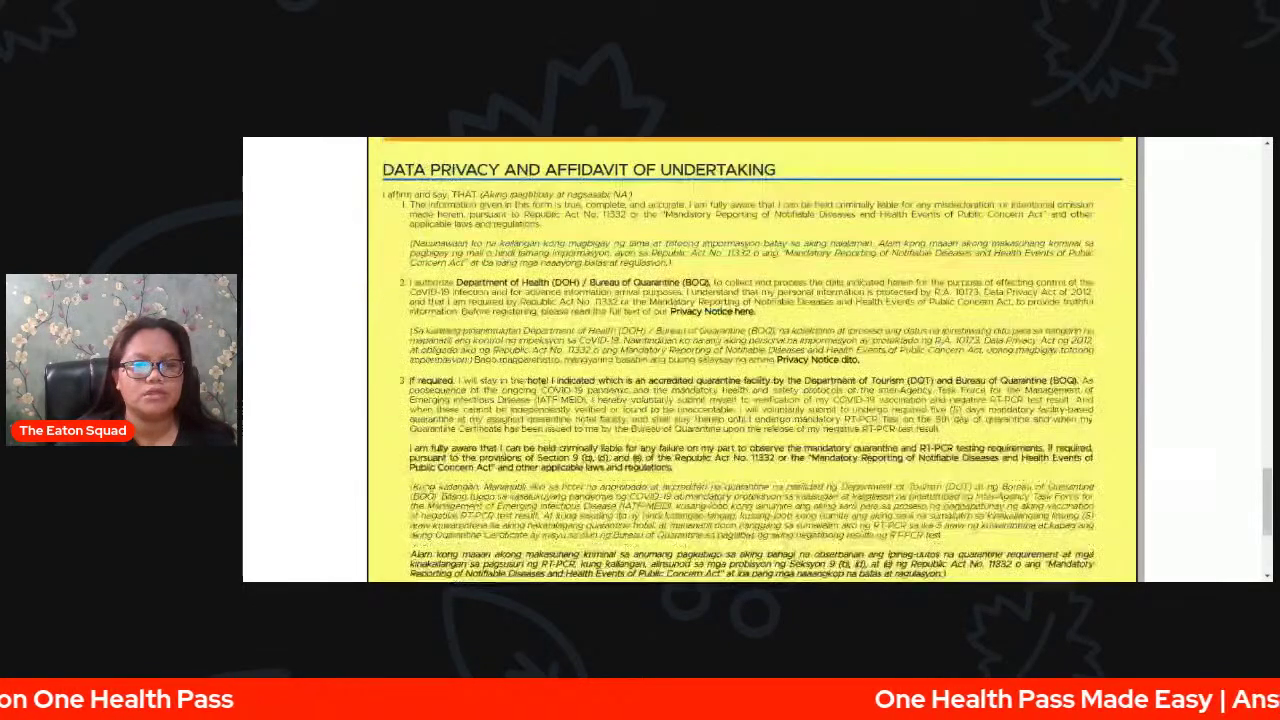
pyautogui.scroll(-1, 752, 360)
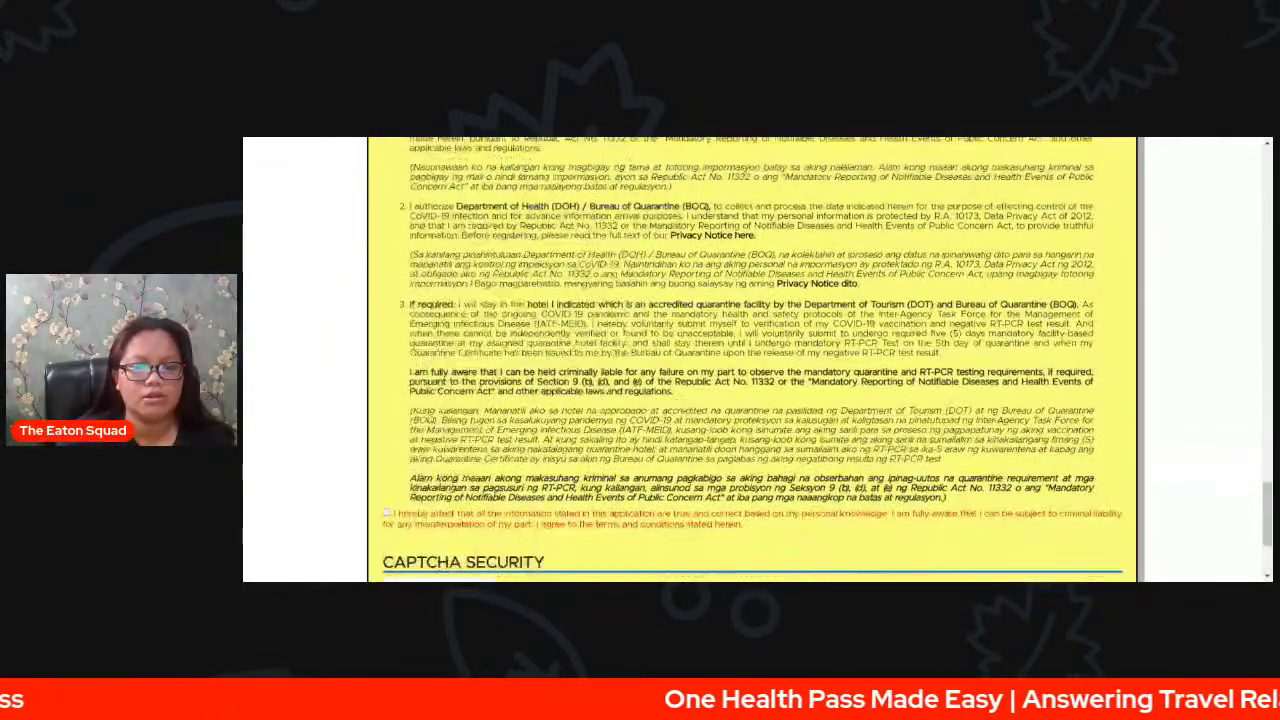
pyautogui.scroll(-2, 420, 330)
pyautogui.click(398, 340)
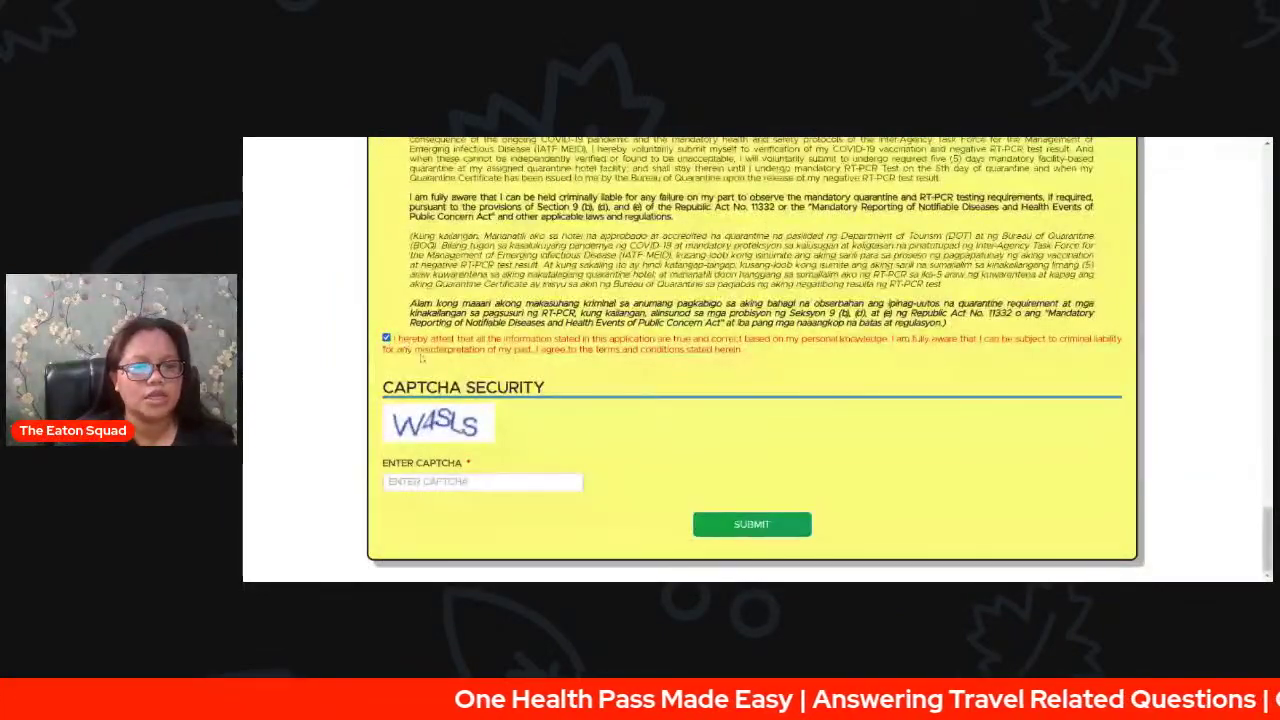
# - Enter the CAPTCHA code W4SLS and submit the registration form
pyautogui.click(470, 482)
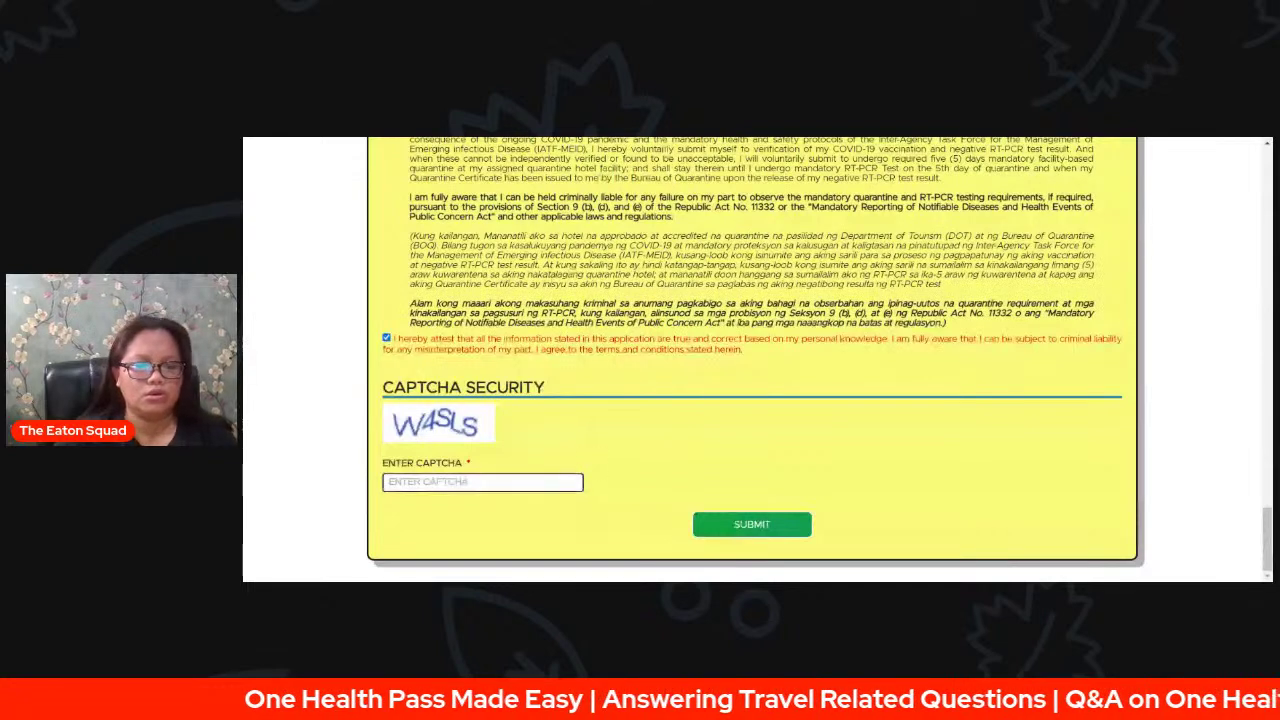
pyautogui.write('W')
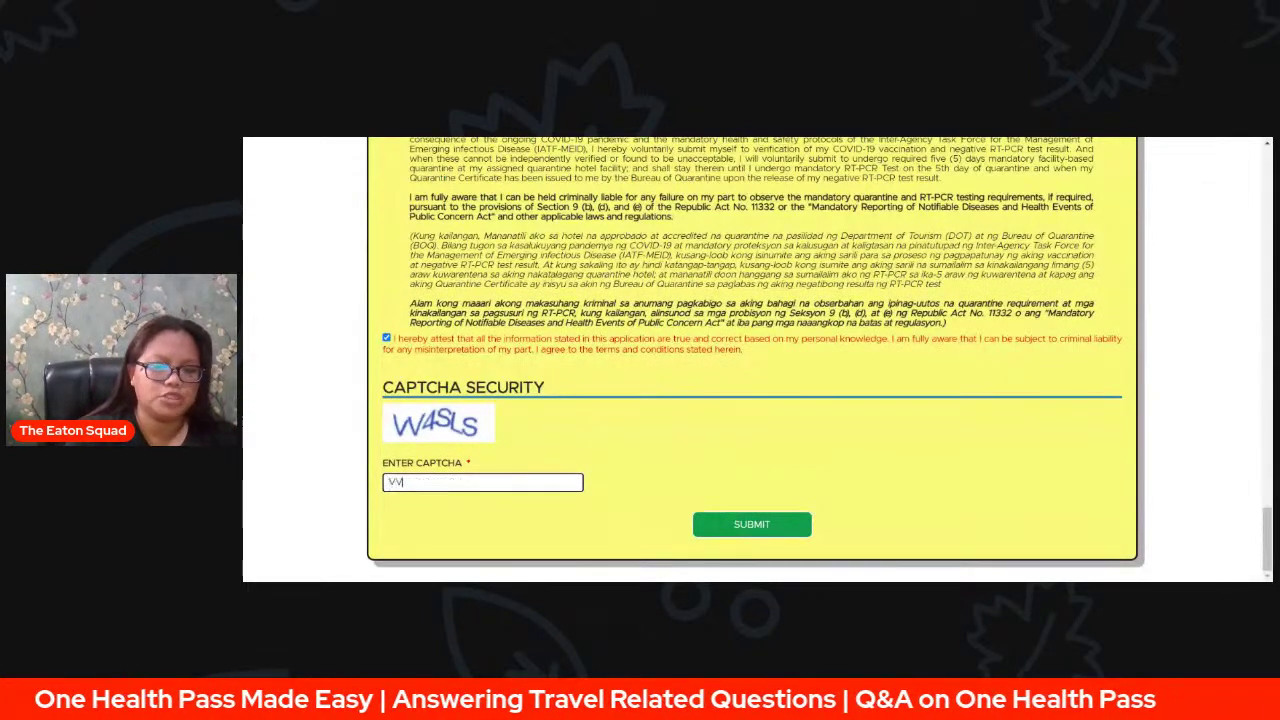
pyautogui.write('4SLS')
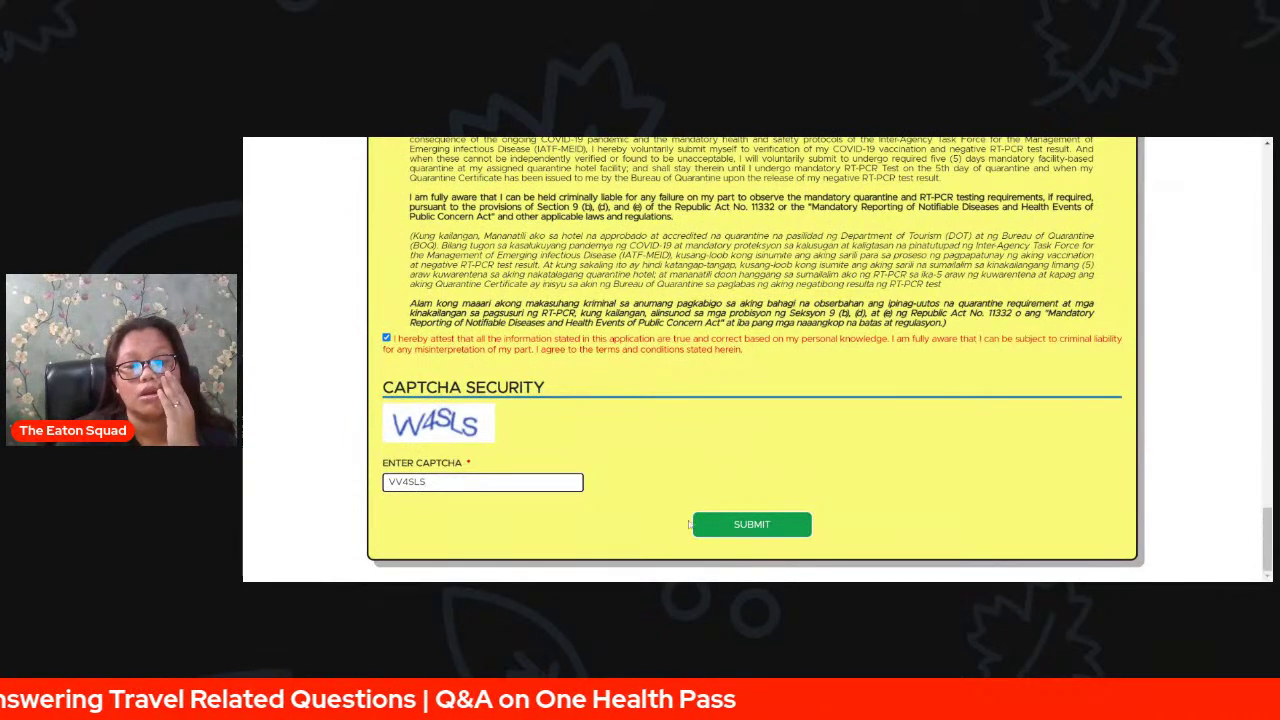
pyautogui.click(722, 524)
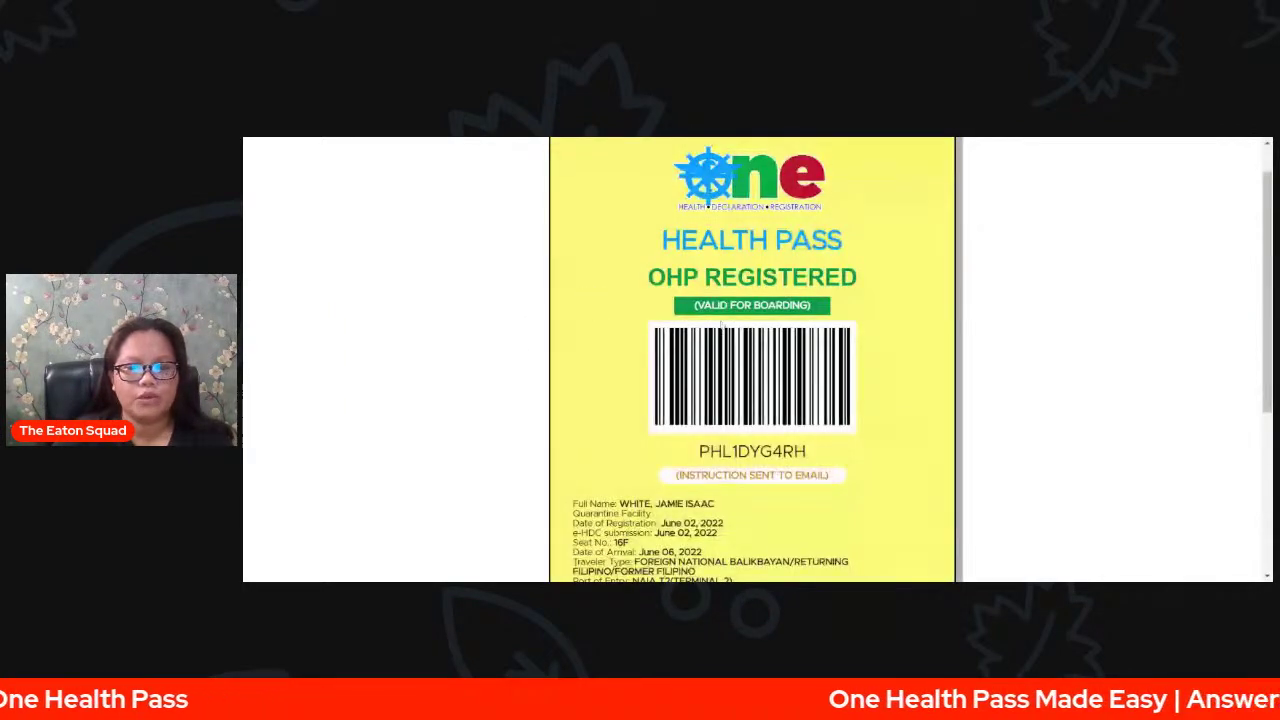
# - Highlight the '(INSTRUCTION SENT TO EMAIL)' note and the first advisory bullet on the OHP Registered pass
pyautogui.moveTo(677, 478); pyautogui.dragTo(827, 479)
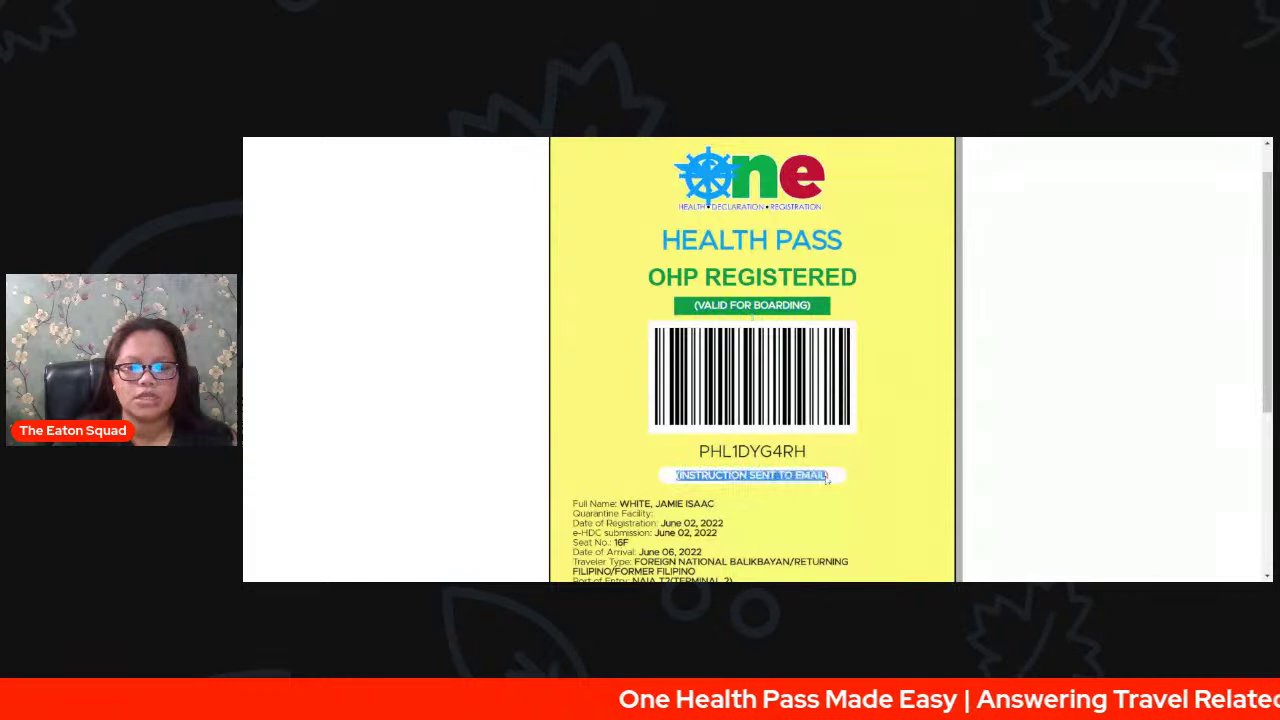
pyautogui.click(828, 479)
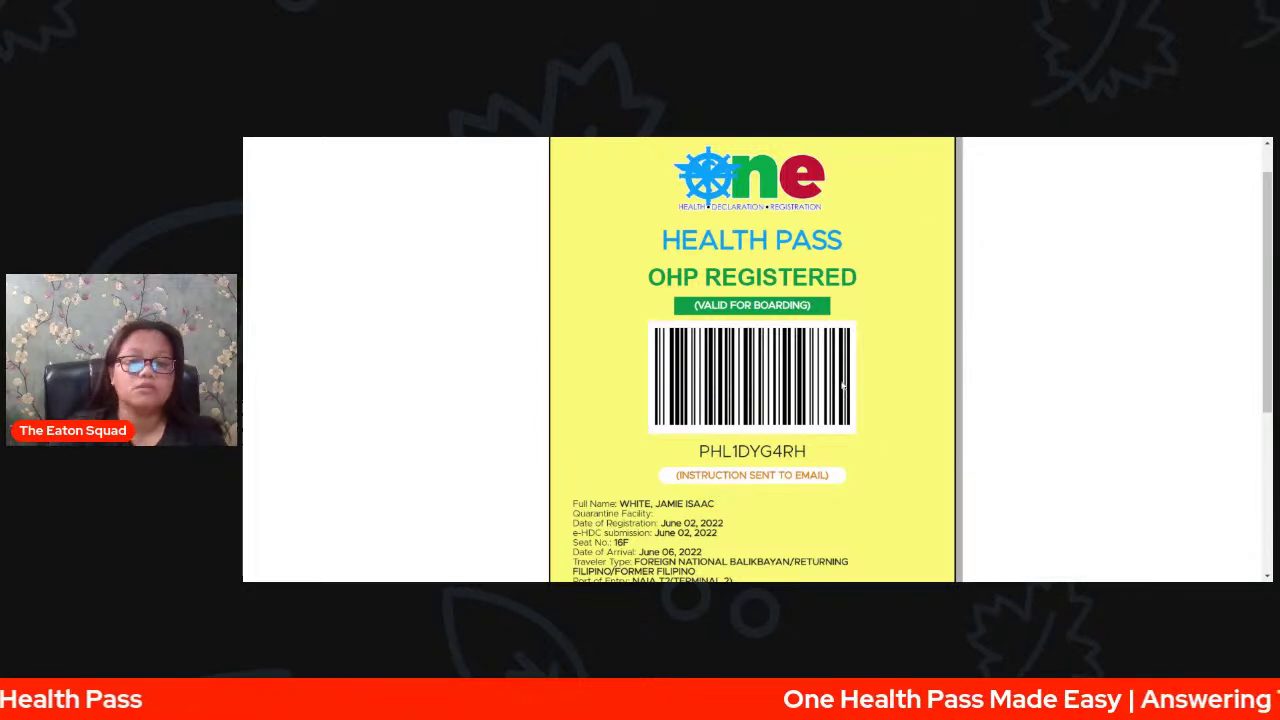
pyautogui.scroll(-3, 843, 385)
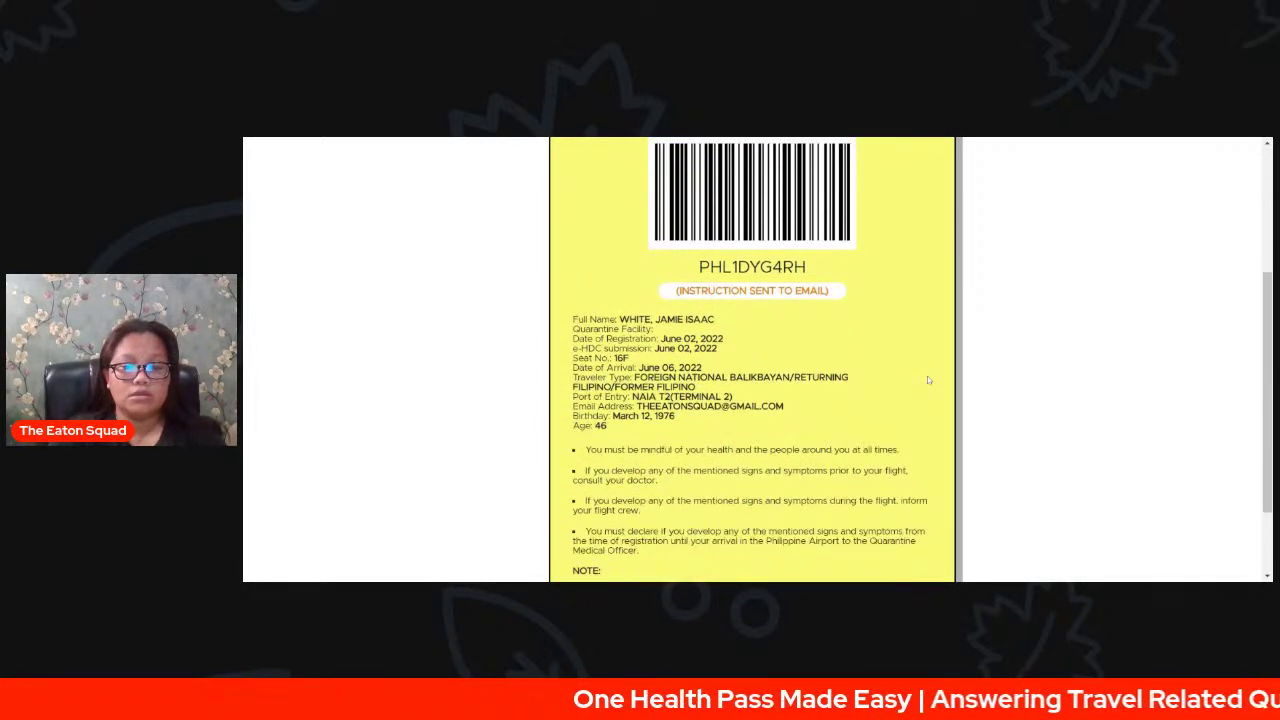
pyautogui.scroll(-2, 928, 380)
pyautogui.moveTo(585, 343); pyautogui.dragTo(913, 342)
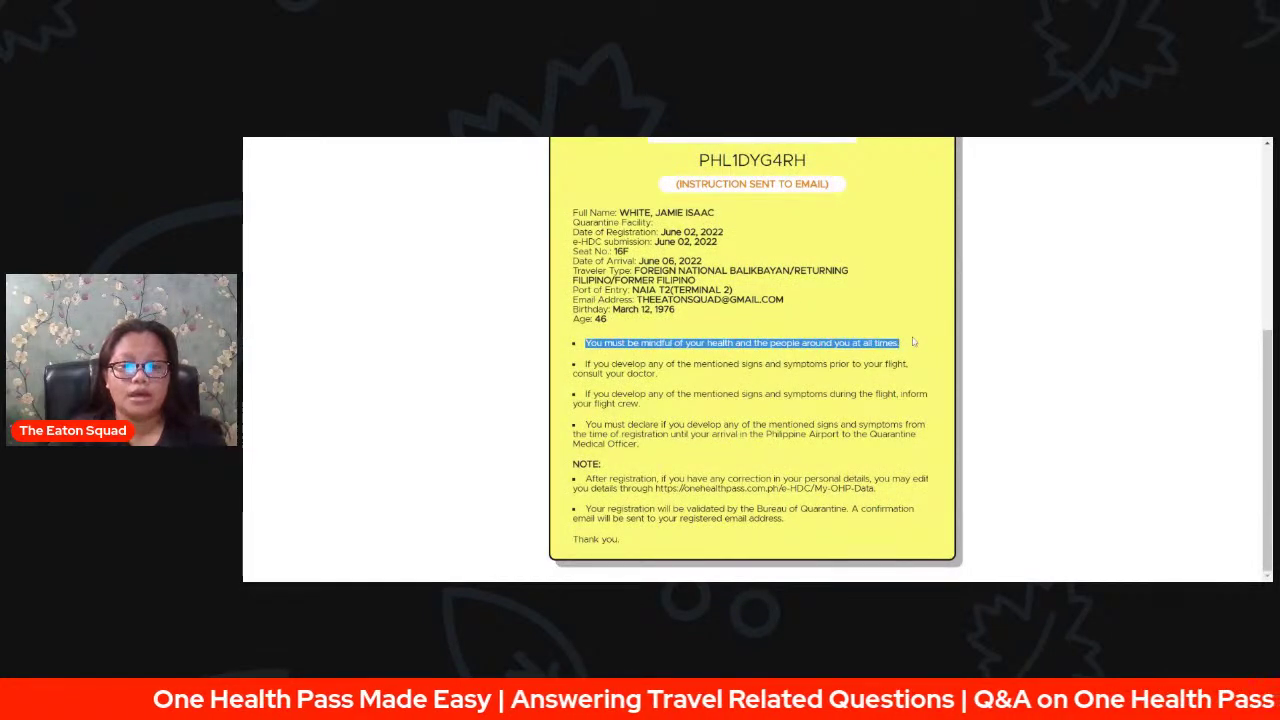